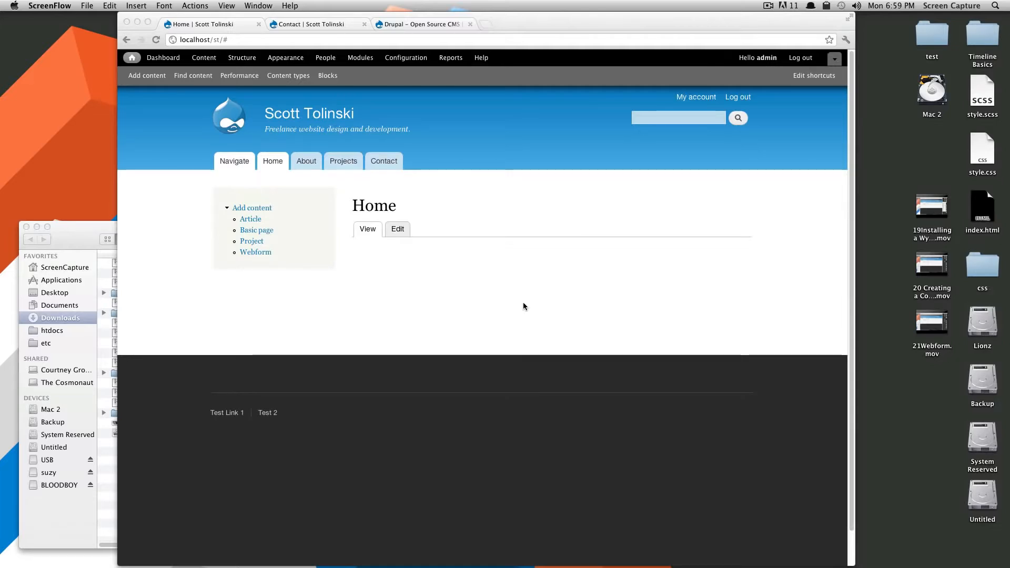
# Step: Search drupal.org for "insert"
pyautogui.click(438, 24)
pyautogui.click(439, 22)
pyautogui.click(575, 115)
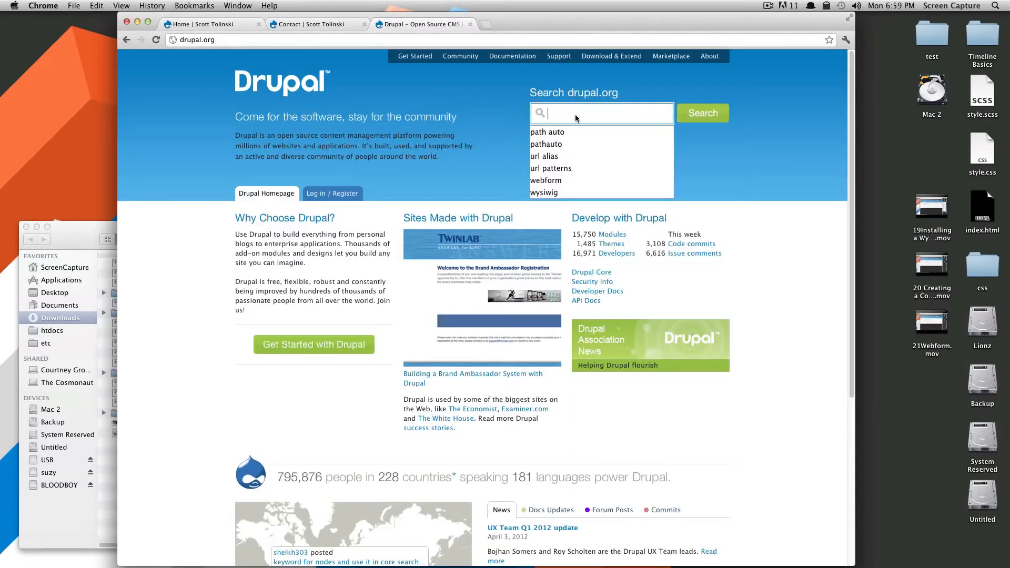
pyautogui.write('inse')
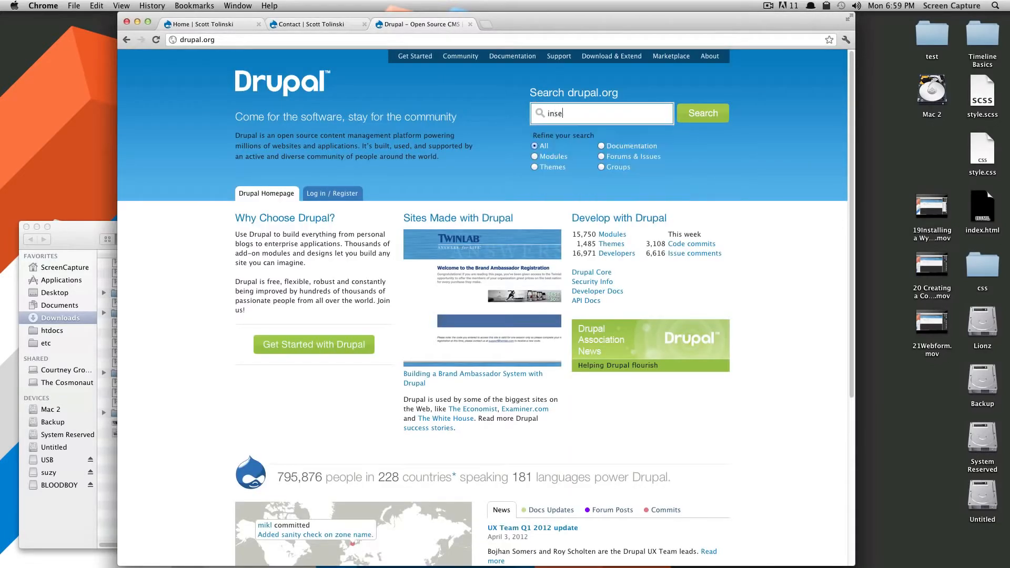
pyautogui.write('rt')
pyautogui.press('Return')
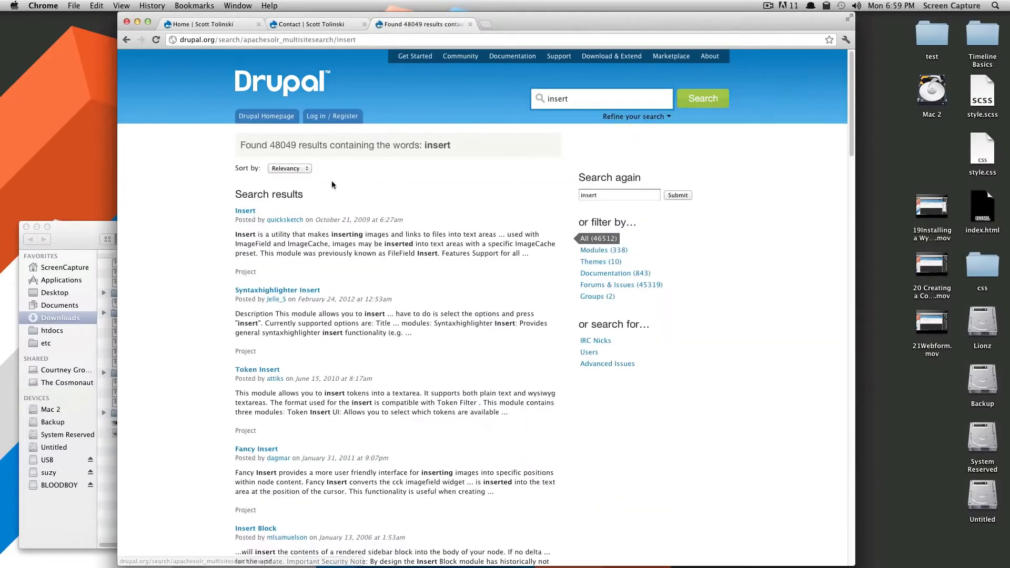
# Step: Download the 7.x-1.1 zip from the Insert module's project page and extract it
pyautogui.click(237, 212)
pyautogui.scroll(-5, 282, 216)
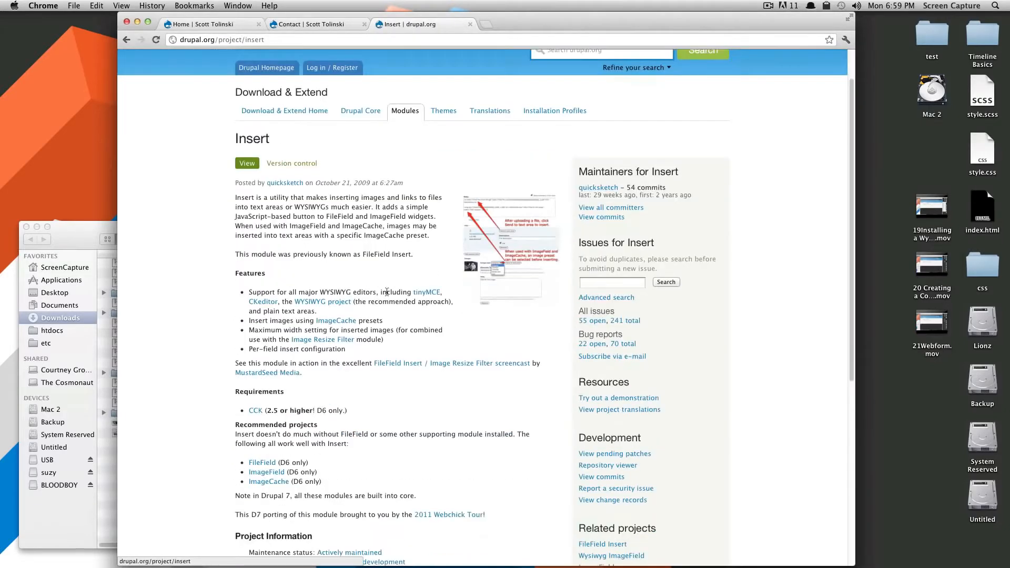
pyautogui.click(394, 503)
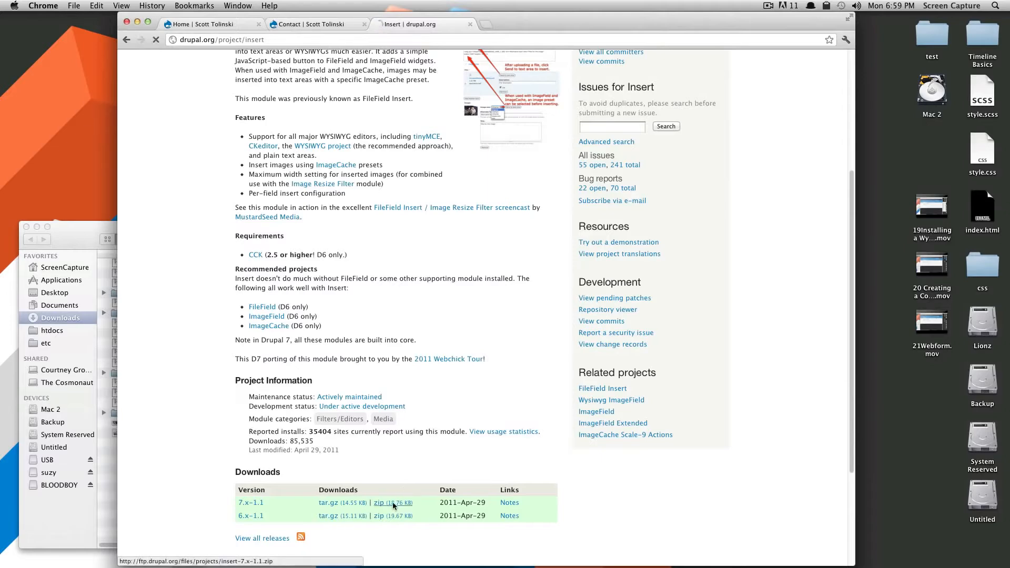
pyautogui.click(184, 557)
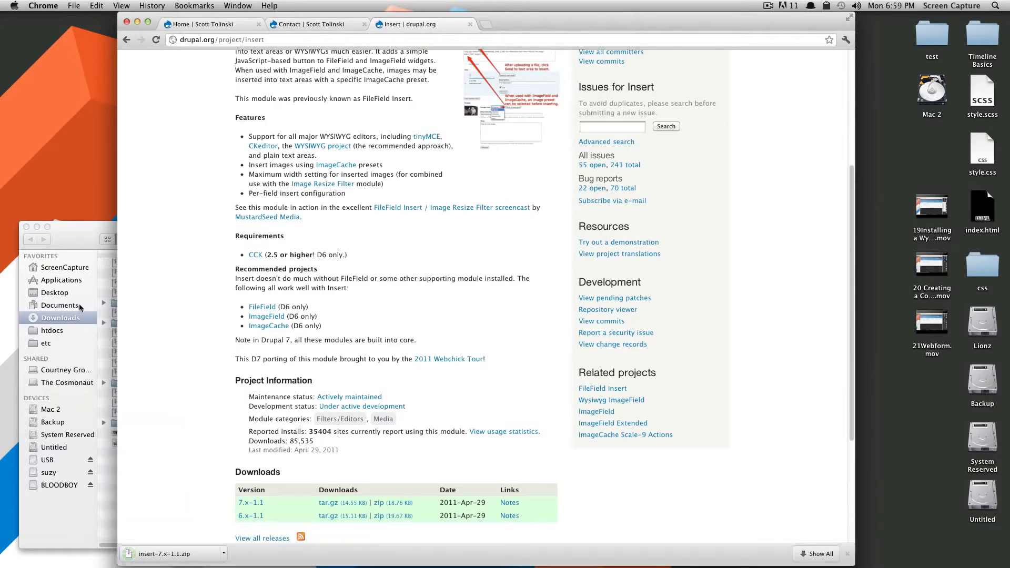
# Step: Switch to Finder and move the extracted insert folder from Downloads into the site's modules folder
pyautogui.press('super+grave')
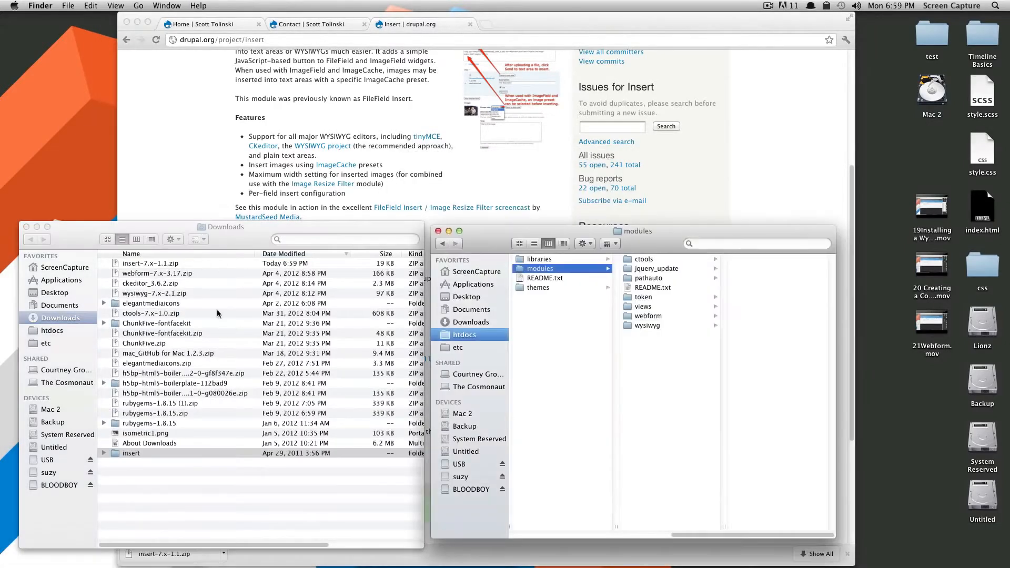
pyautogui.click(116, 453)
pyautogui.moveTo(115, 453); pyautogui.dragTo(527, 278)
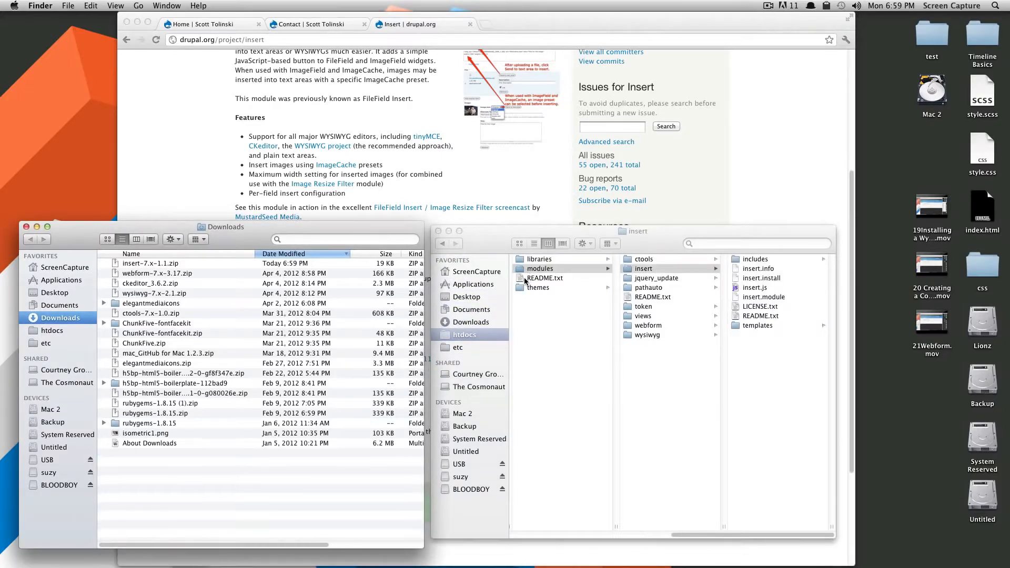
# Step: Return to the local Drupal site in Chrome, enable the Insert module, and save the module configuration
pyautogui.click(482, 191)
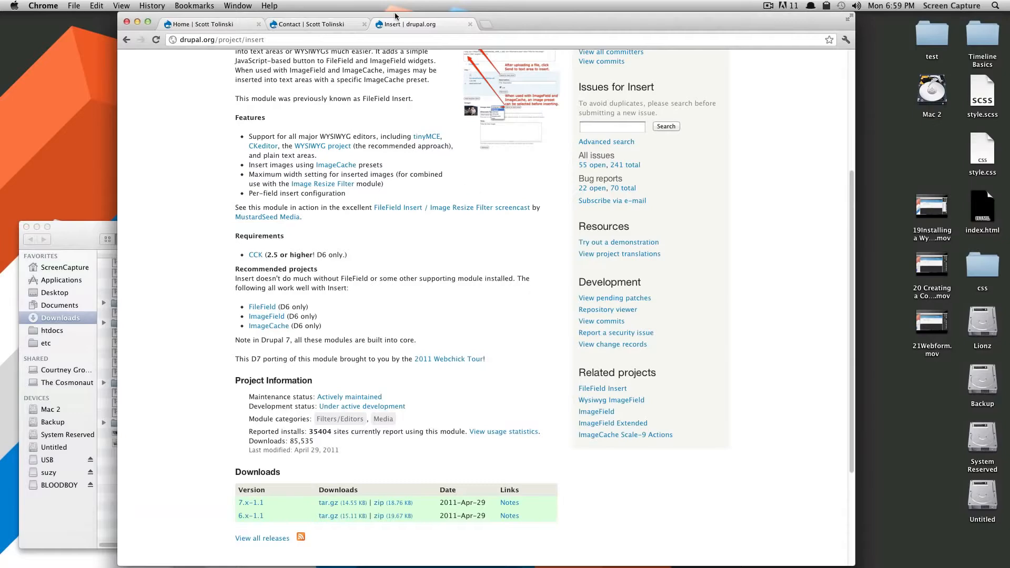
pyautogui.click(300, 22)
pyautogui.click(236, 25)
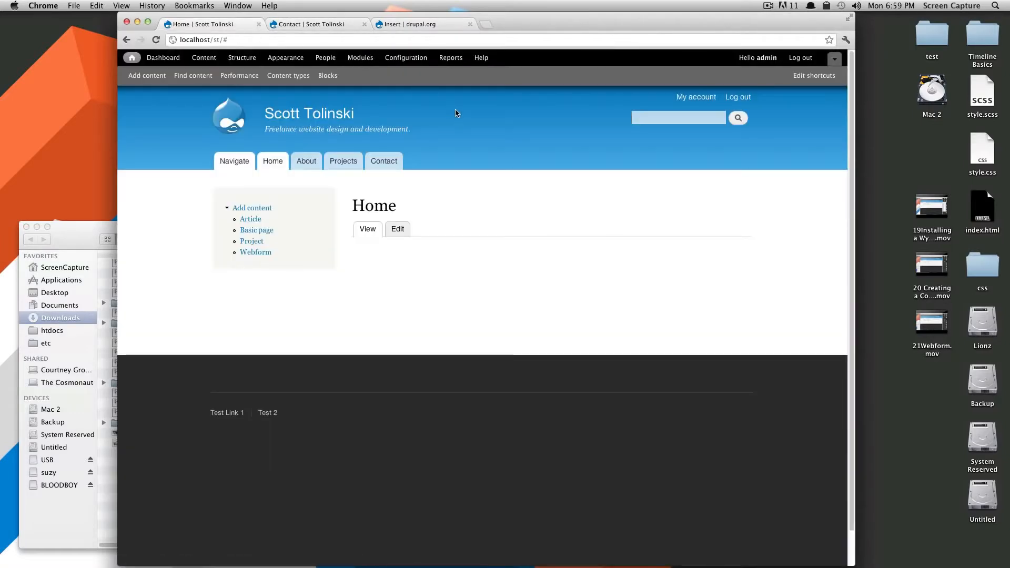
pyautogui.click(358, 58)
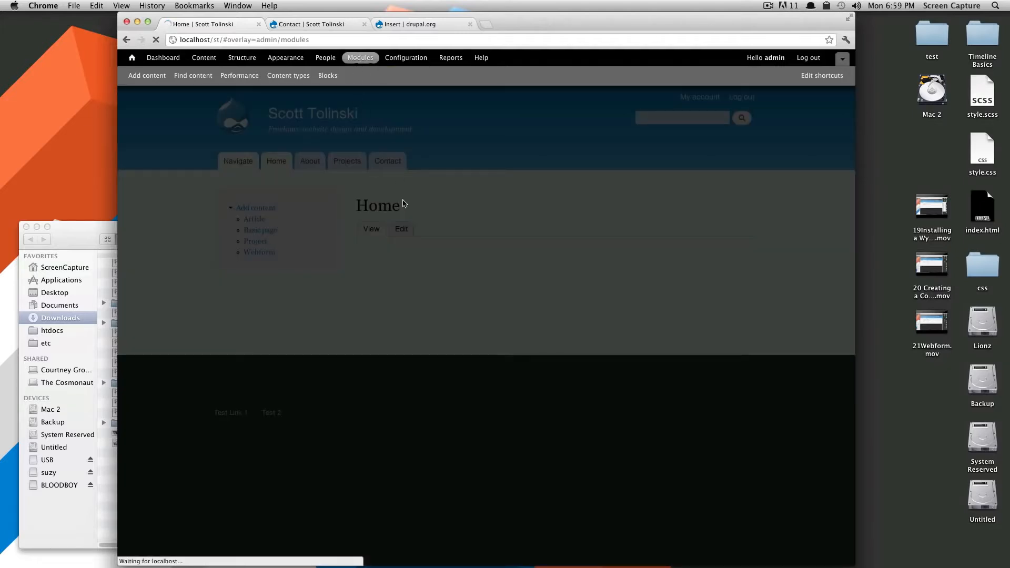
pyautogui.scroll(-3, 404, 208)
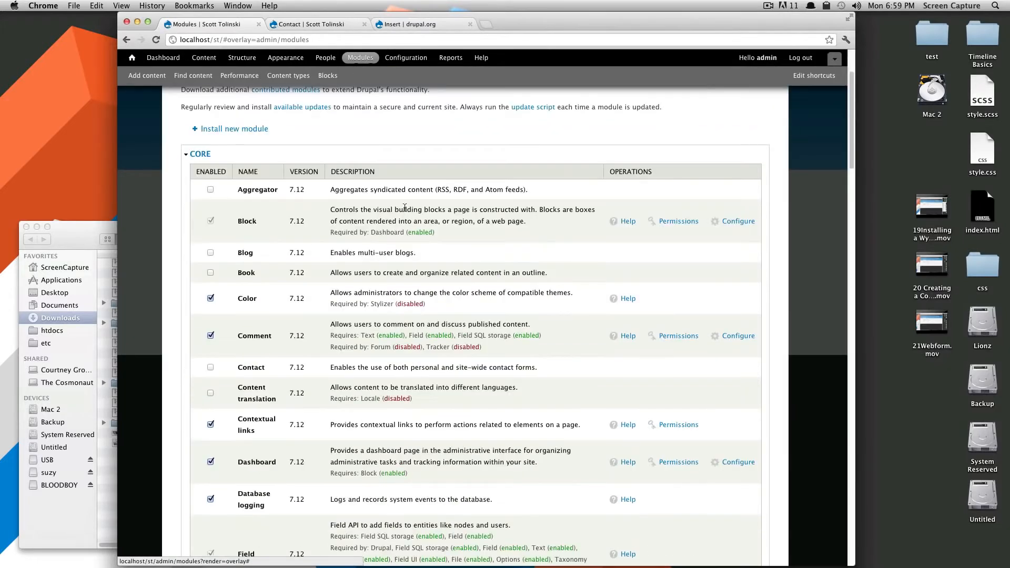
pyautogui.scroll(-10, 405, 207)
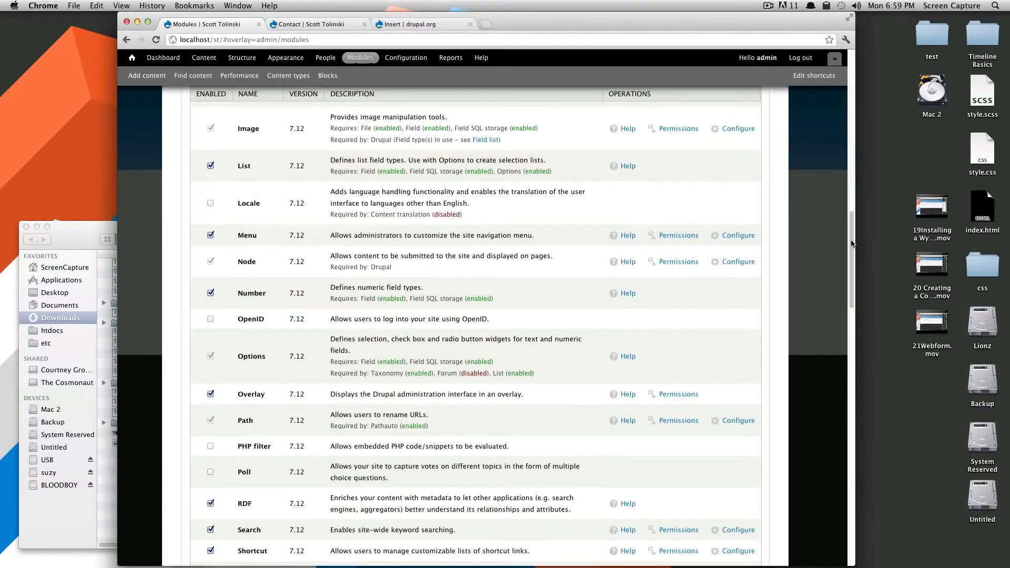
pyautogui.moveTo(853, 243); pyautogui.dragTo(832, 469)
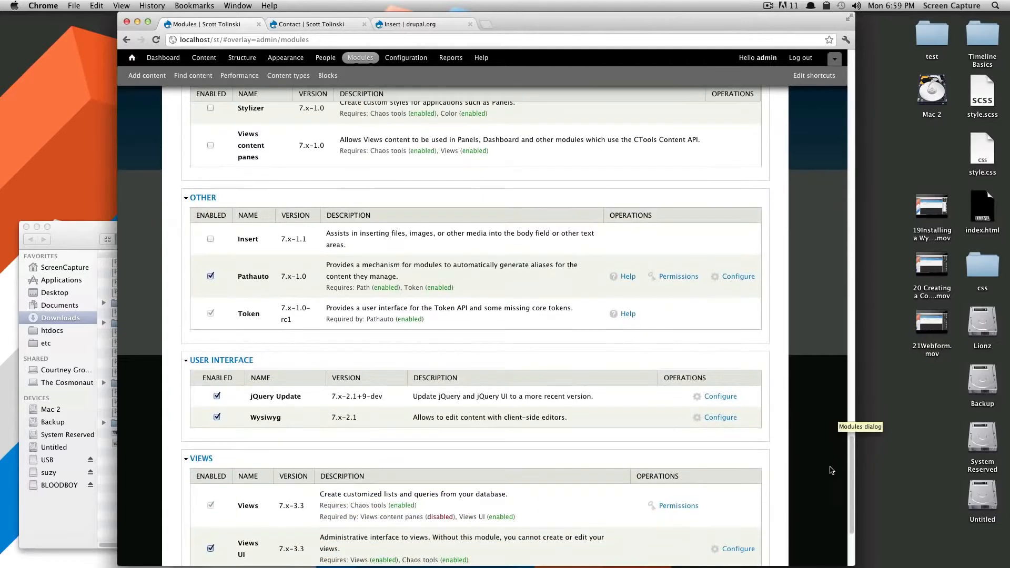
pyautogui.moveTo(347, 246); pyautogui.dragTo(324, 236)
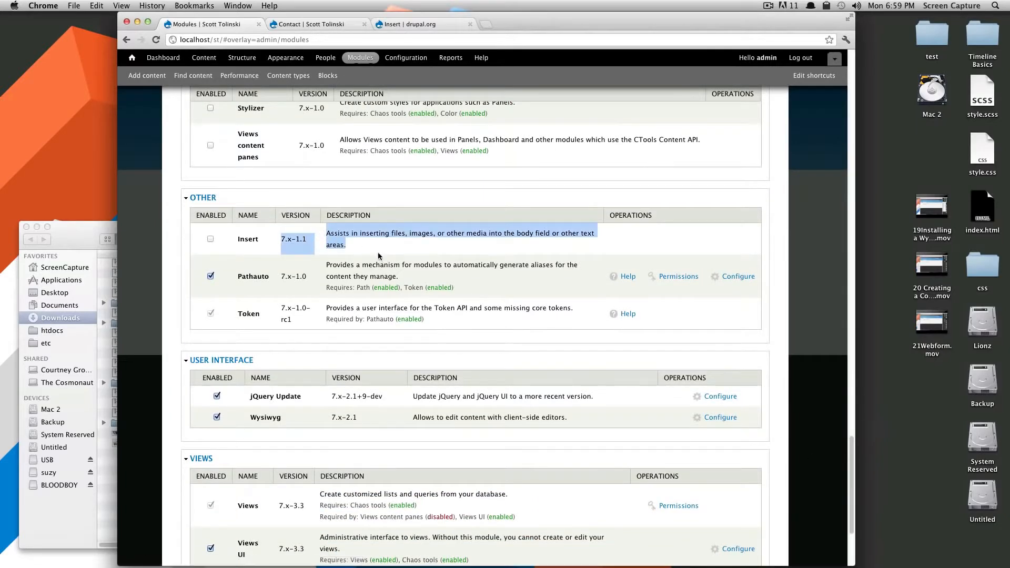
pyautogui.scroll(-6, 290, 383)
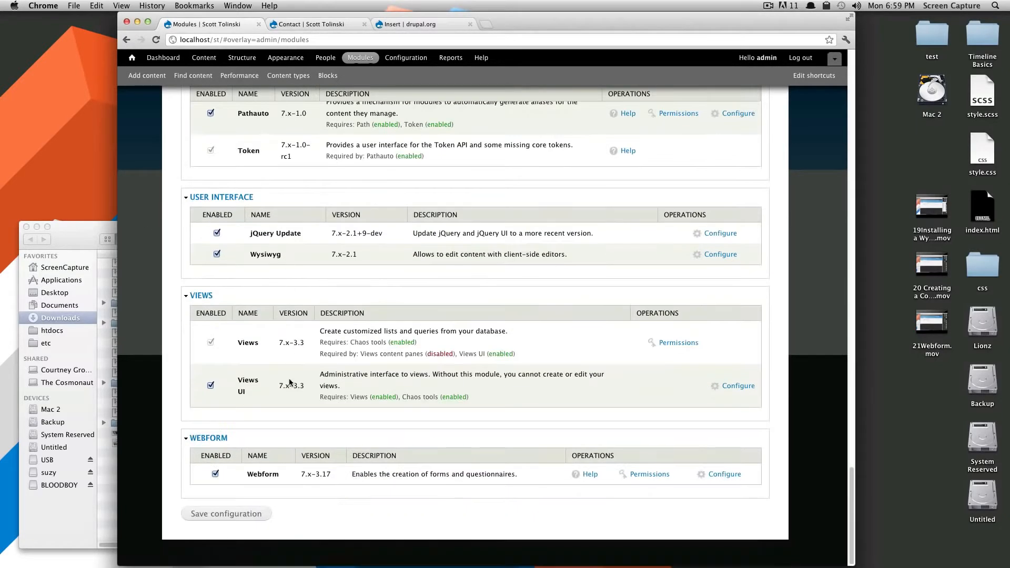
pyautogui.click(251, 514)
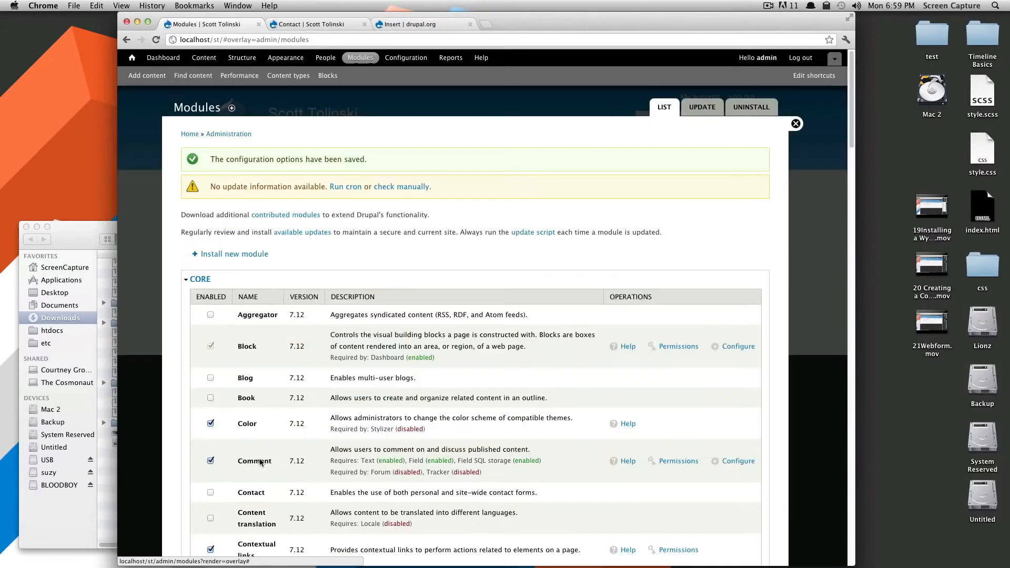
pyautogui.click(796, 124)
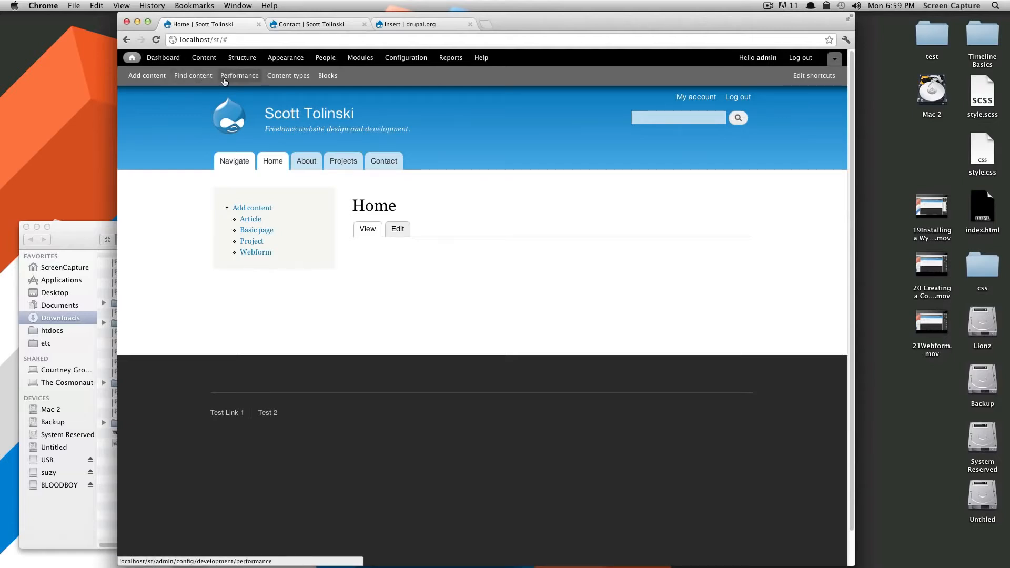
# Step: Open the field management page of the Article content type
pyautogui.click(192, 76)
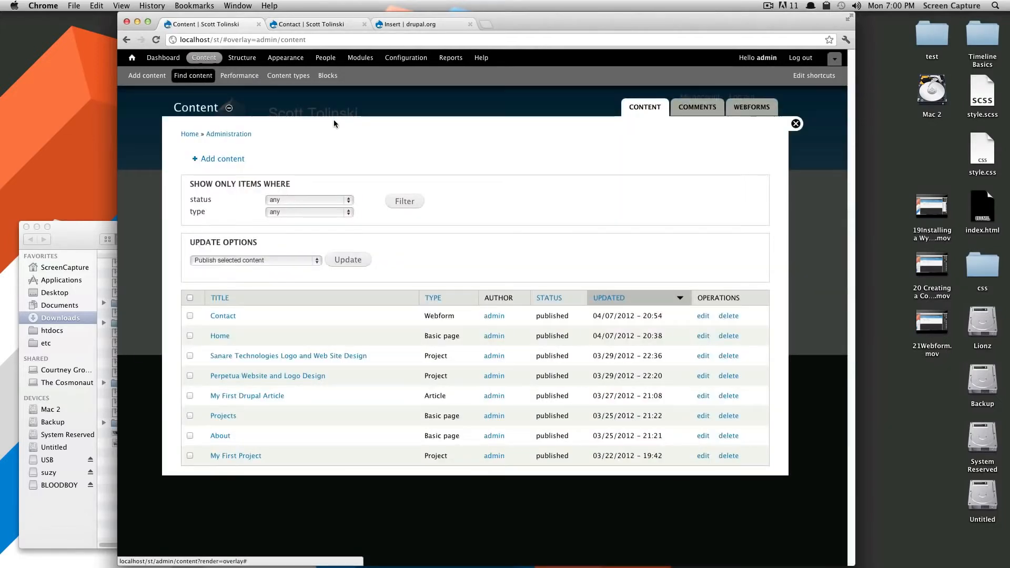
pyautogui.click(241, 60)
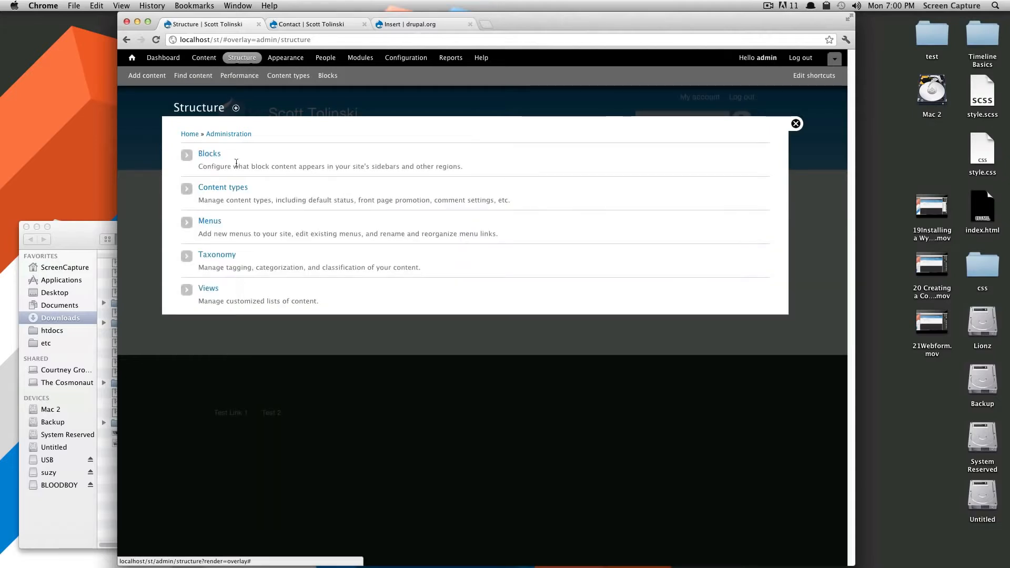
pyautogui.click(225, 189)
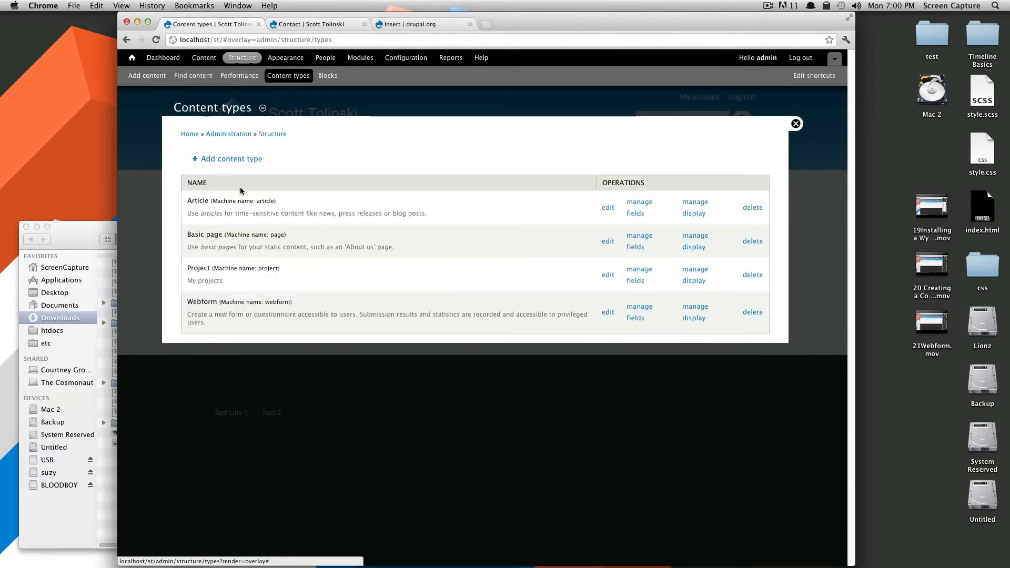
pyautogui.click(635, 205)
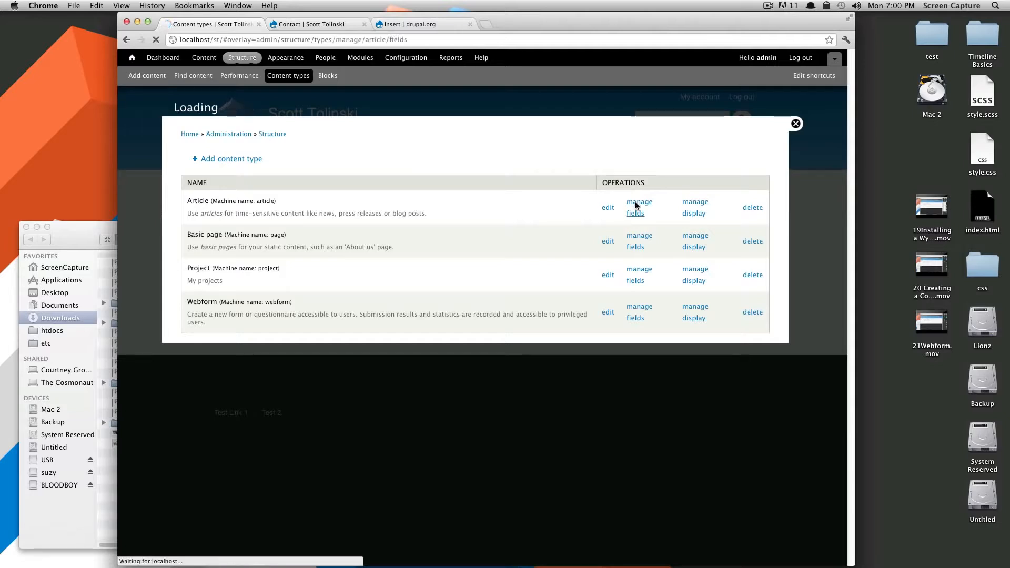
# Step: Give the new Article field the label "Insert Image" and the field name "insert"
pyautogui.click(231, 295)
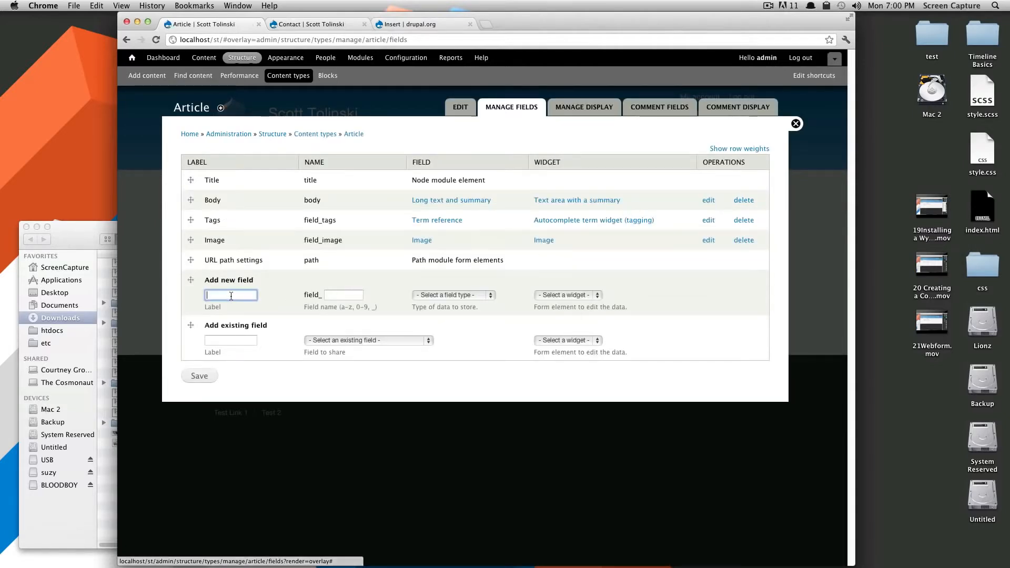
pyautogui.write('Ins')
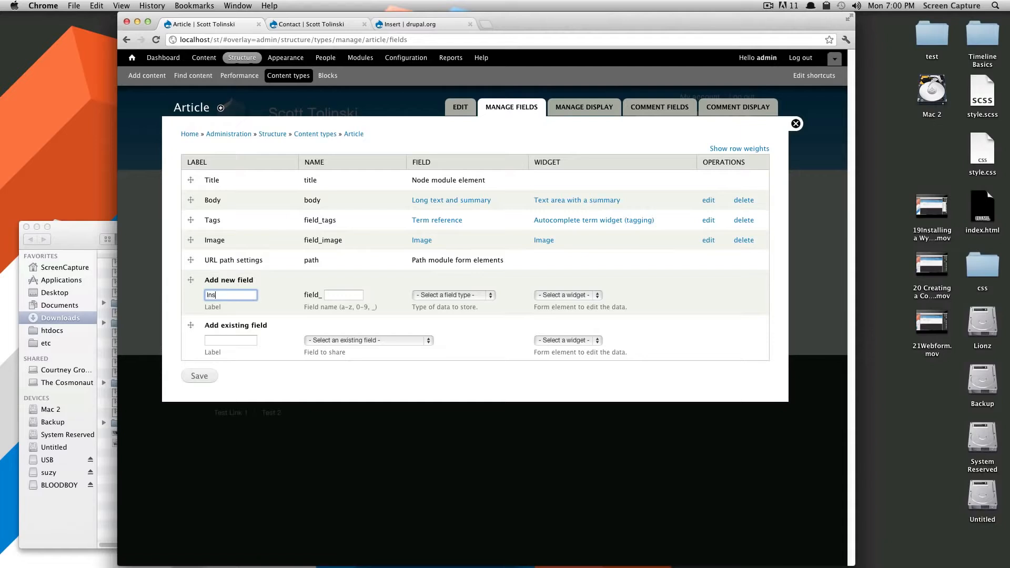
pyautogui.write('tert Image')
pyautogui.rightClick(223, 296)
pyautogui.click(238, 304)
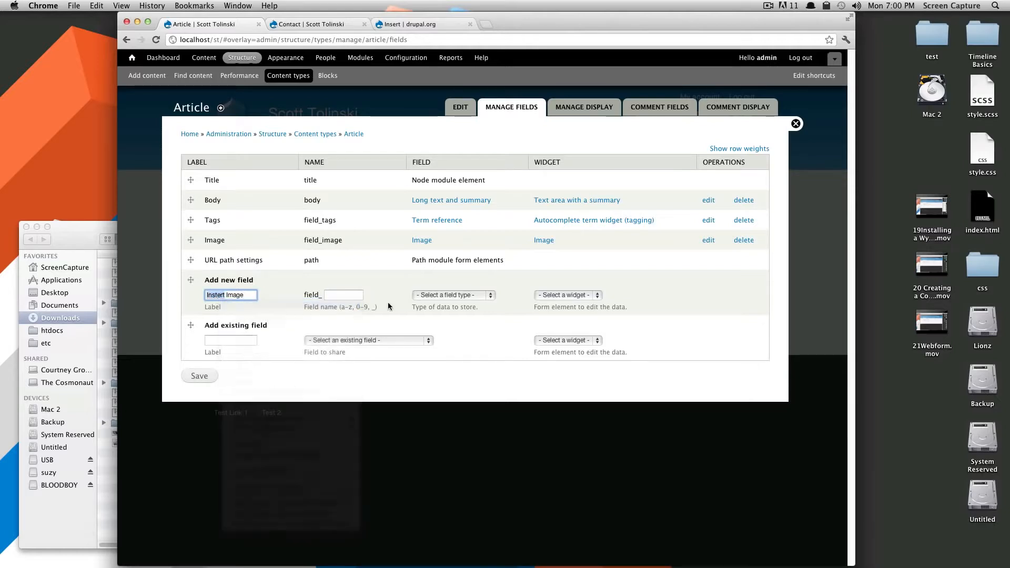
pyautogui.click(341, 297)
pyautogui.write('insert')
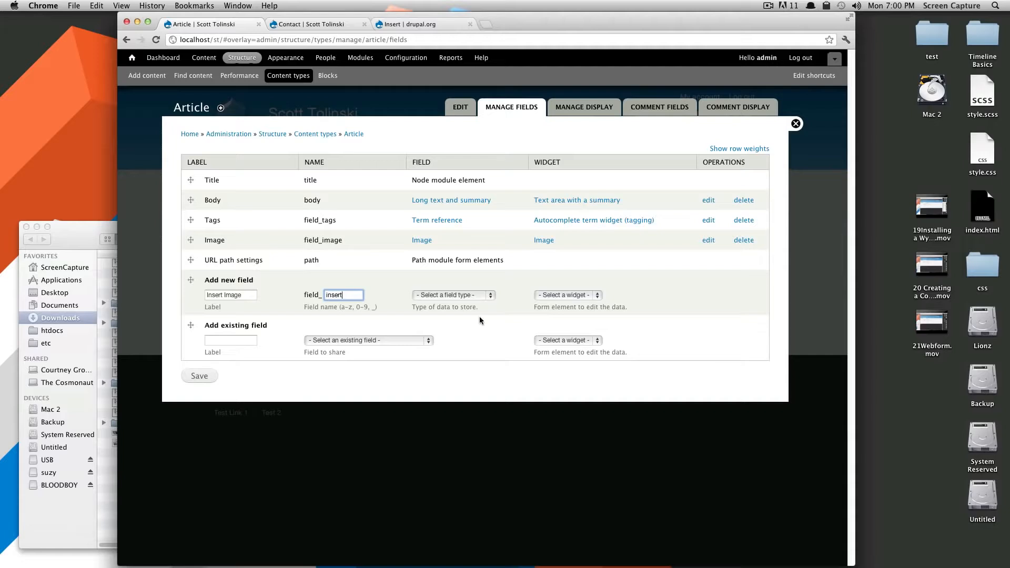
# Step: Set the new field's type to Image with the Image widget
pyautogui.click(474, 296)
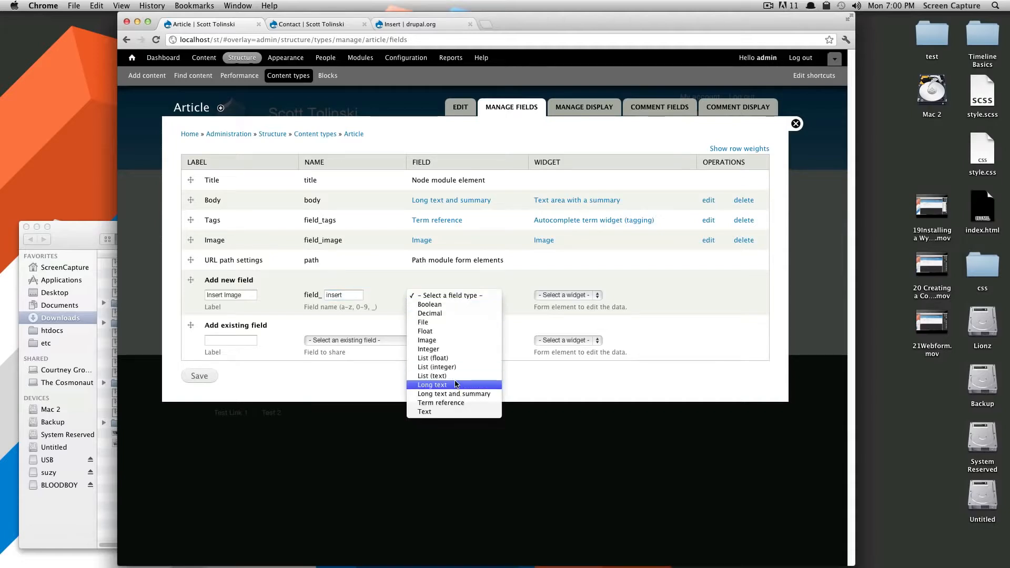
pyautogui.click(447, 340)
pyautogui.click(541, 295)
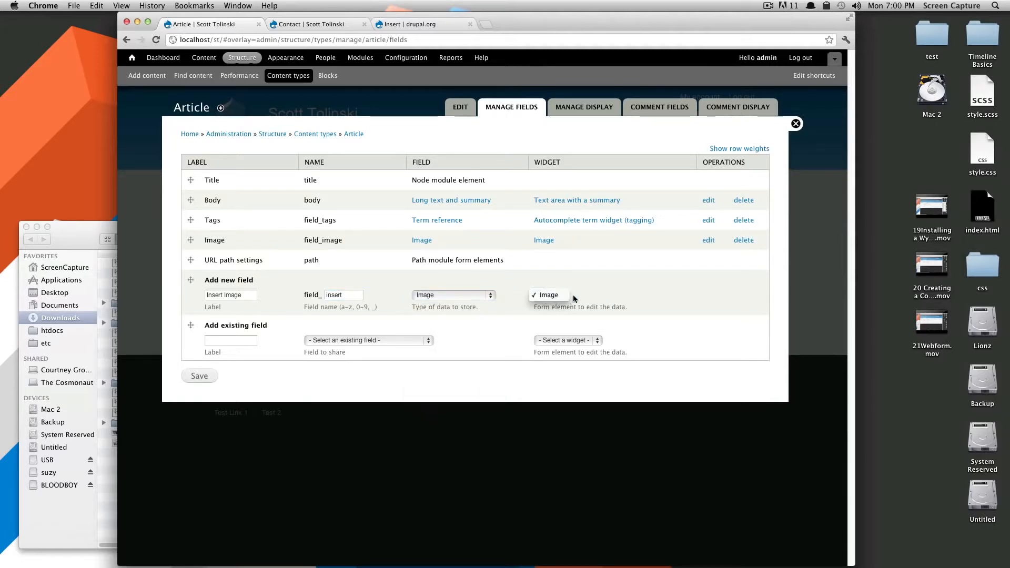
pyautogui.click(573, 294)
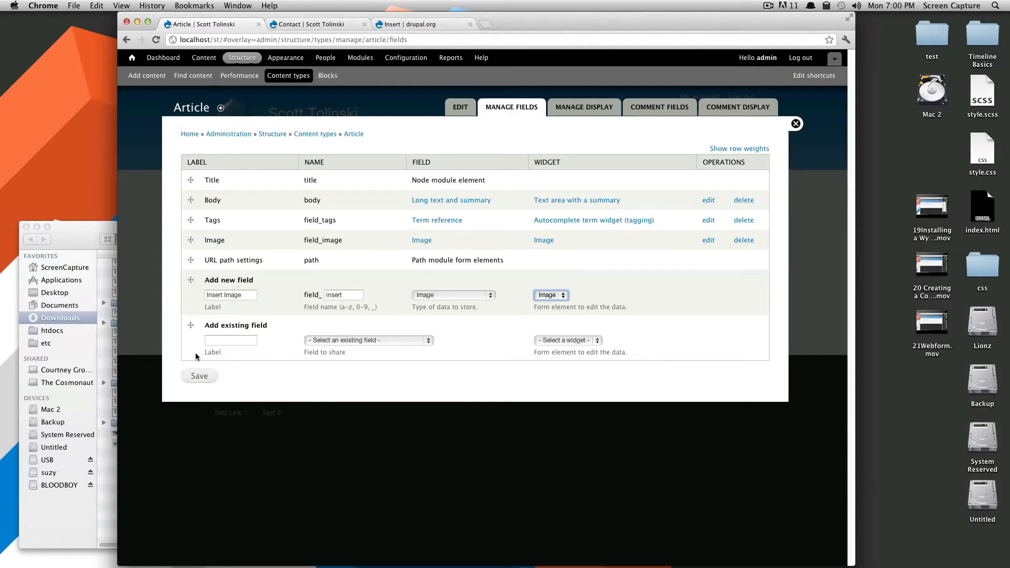
# Step: Place the new field above URL path settings and save it, keeping Public files as the upload destination
pyautogui.moveTo(193, 282); pyautogui.dragTo(194, 262)
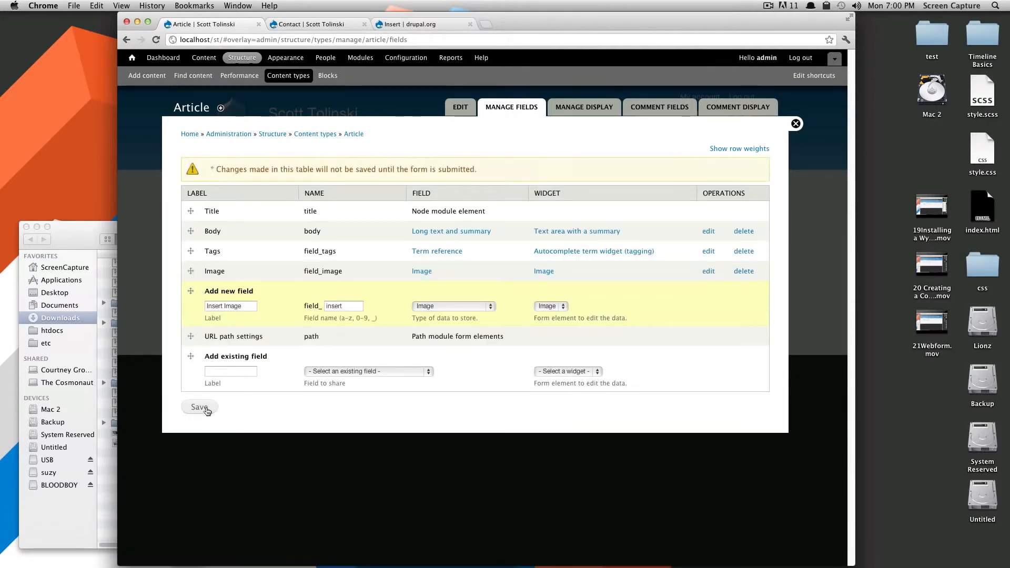
pyautogui.click(206, 410)
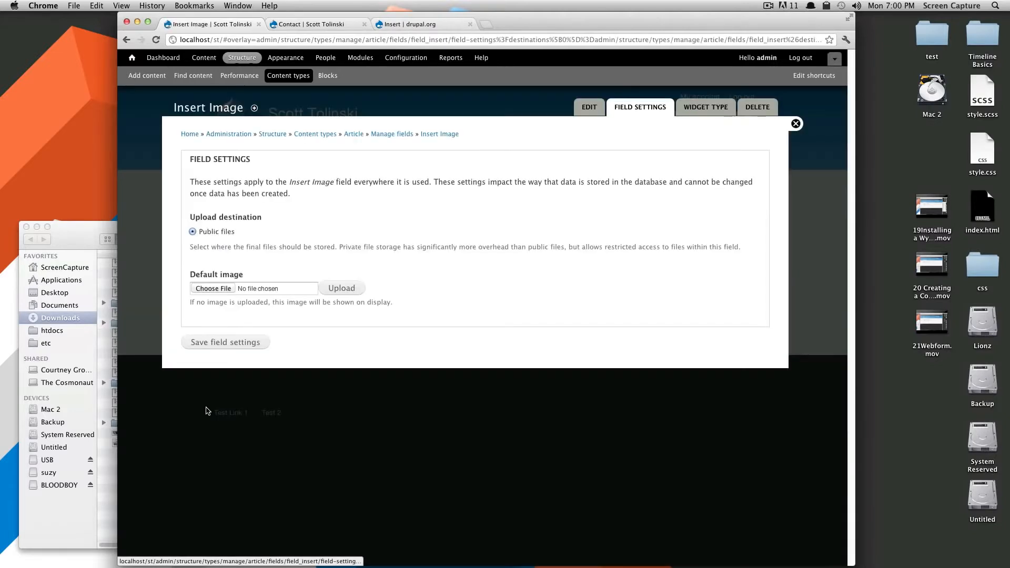
pyautogui.click(226, 343)
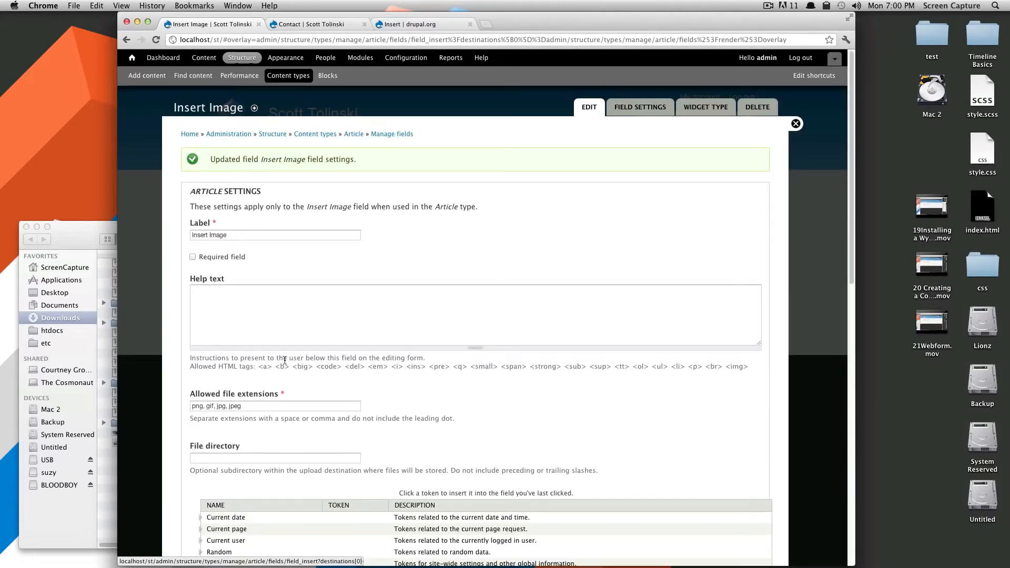
# Step: Expand the Insert options of the Insert Image field and enable the insert button
pyautogui.scroll(-10, 285, 361)
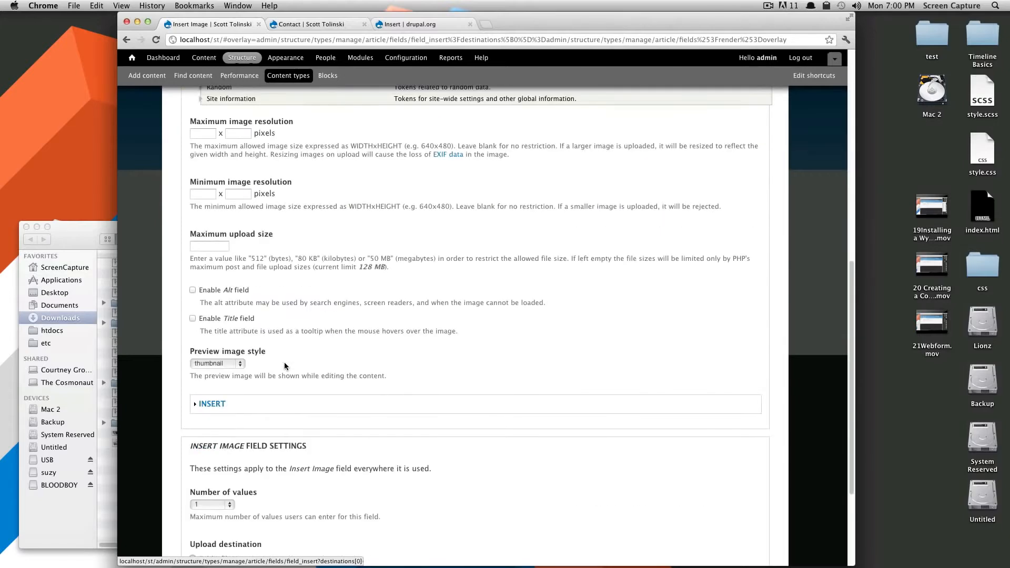
pyautogui.scroll(-2, 285, 362)
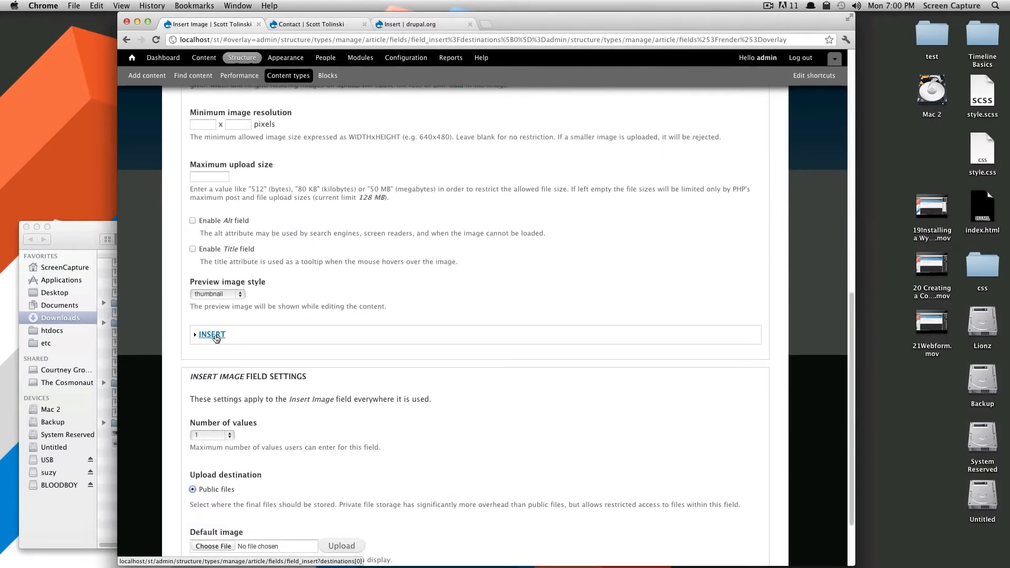
pyautogui.click(216, 338)
pyautogui.scroll(2, 227, 168)
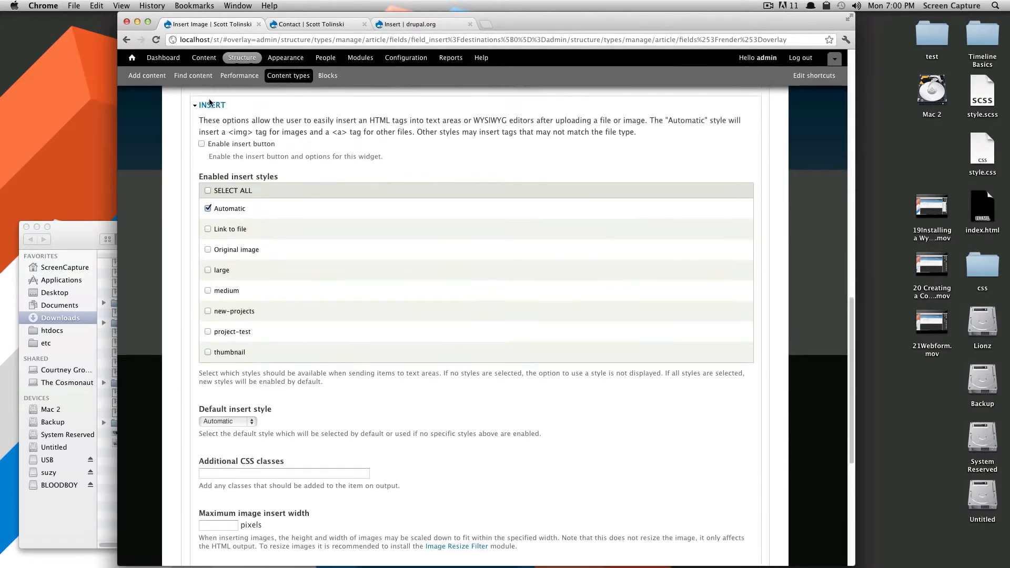
pyautogui.click(202, 144)
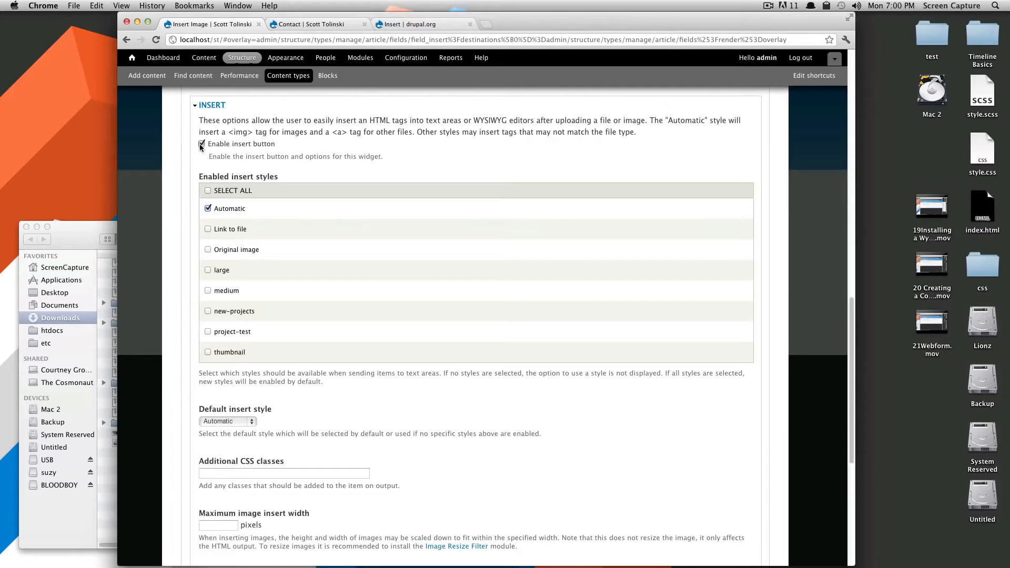
# Step: Clear all enabled insert styles and enable only project-test
pyautogui.click(208, 191)
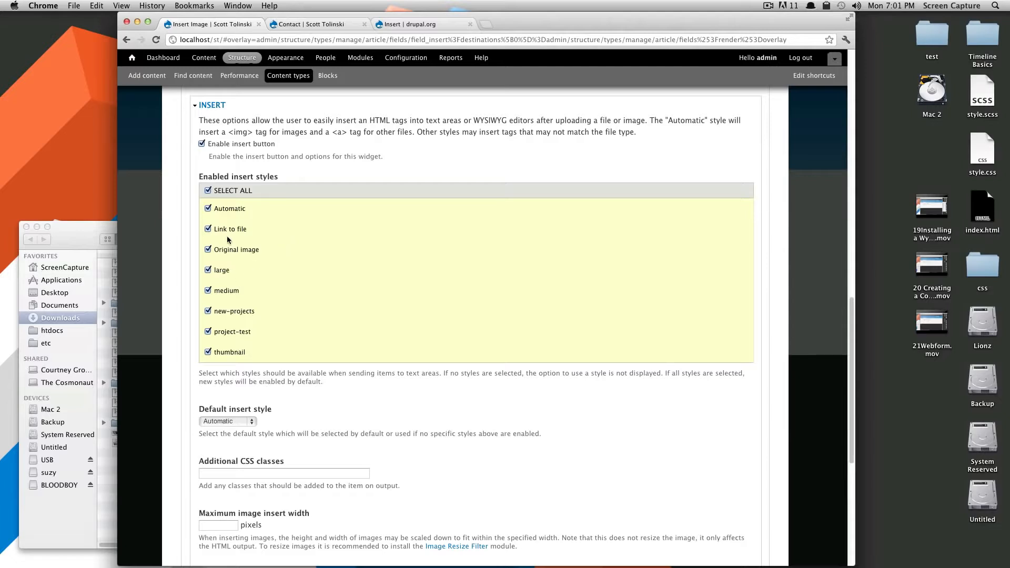
pyautogui.click(208, 190)
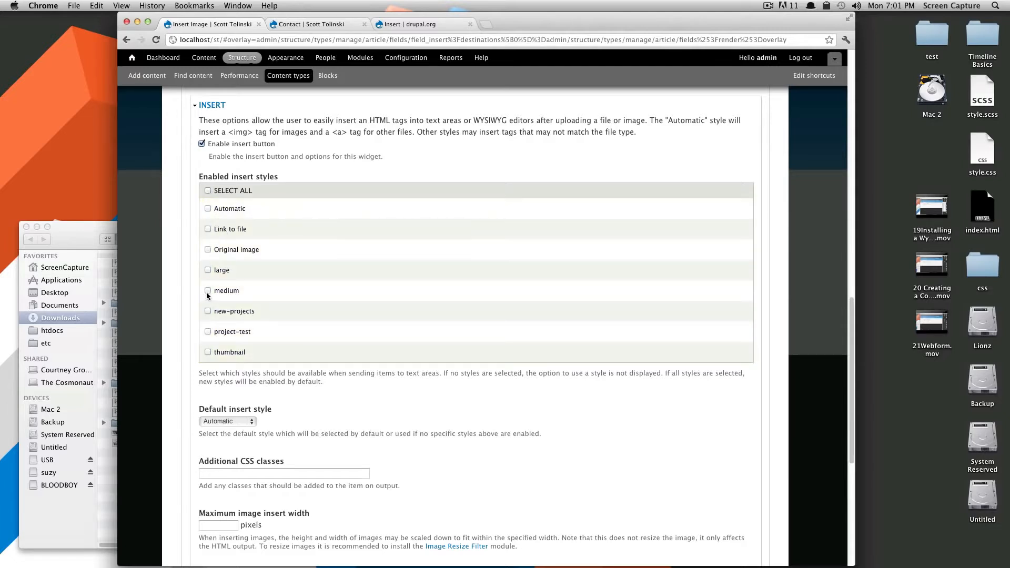
pyautogui.click(208, 332)
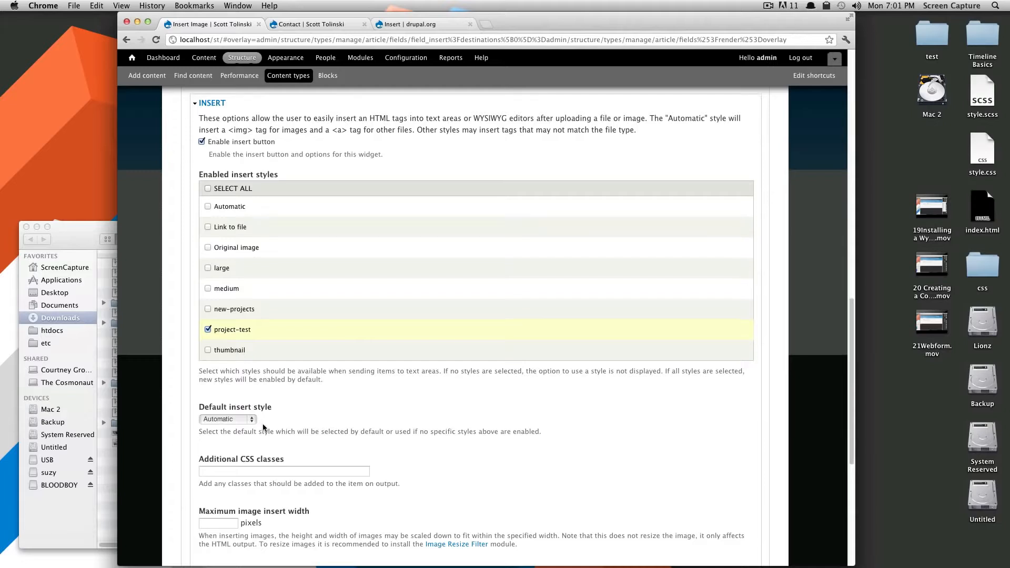
# Step: Review the remaining insert options, including the default insert style, additional CSS classes and maximum image insert width
pyautogui.scroll(-2, 248, 404)
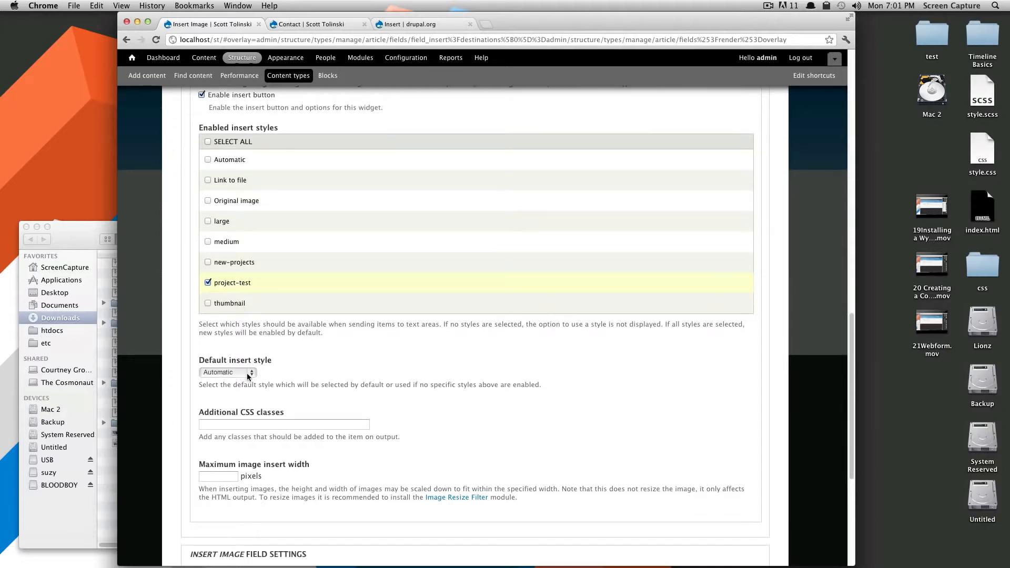
pyautogui.click(248, 374)
pyautogui.click(244, 374)
pyautogui.scroll(-2, 261, 368)
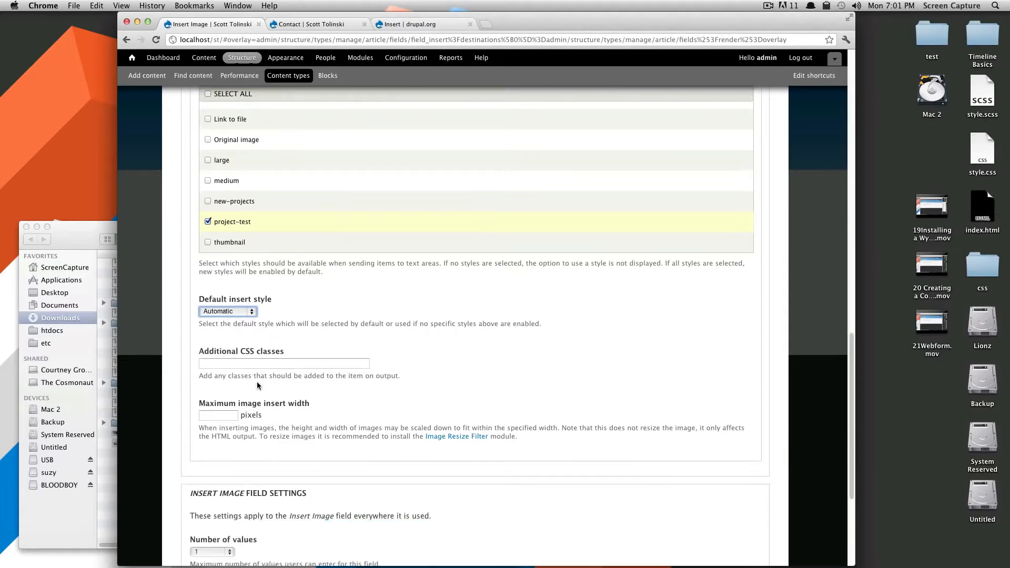
pyautogui.scroll(-1, 266, 371)
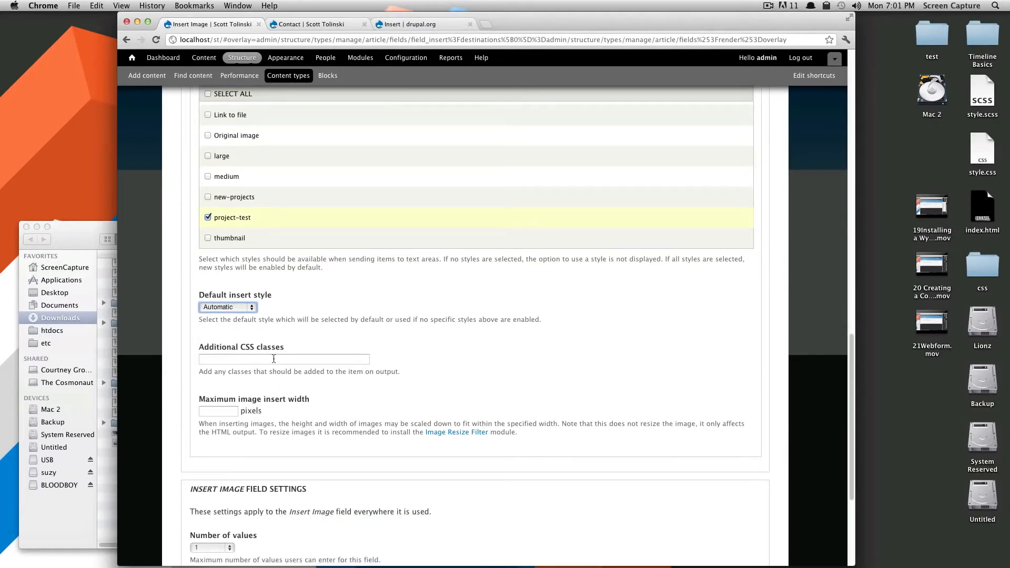
pyautogui.click(274, 359)
pyautogui.scroll(5, 388, 372)
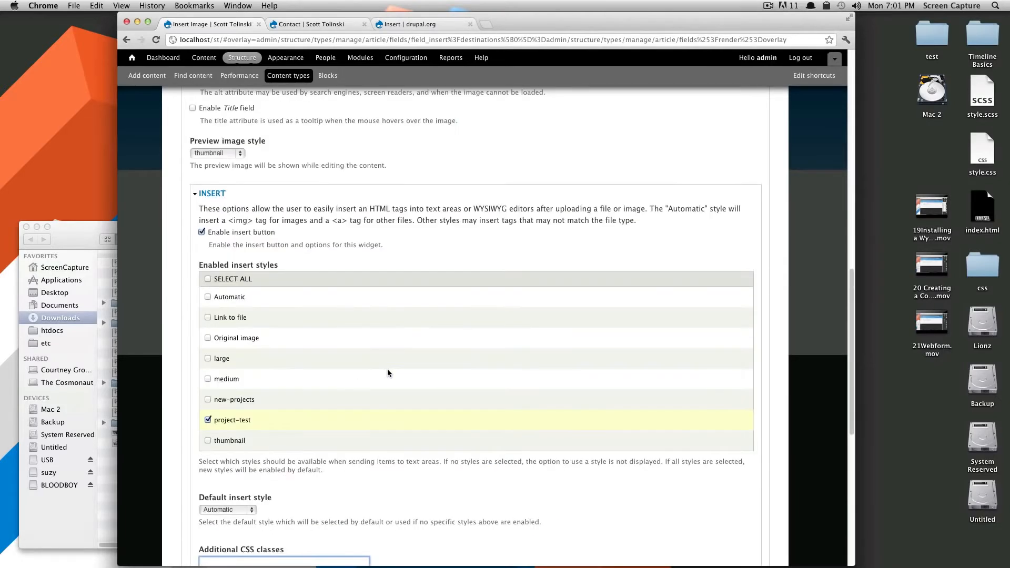
pyautogui.scroll(-10, 387, 371)
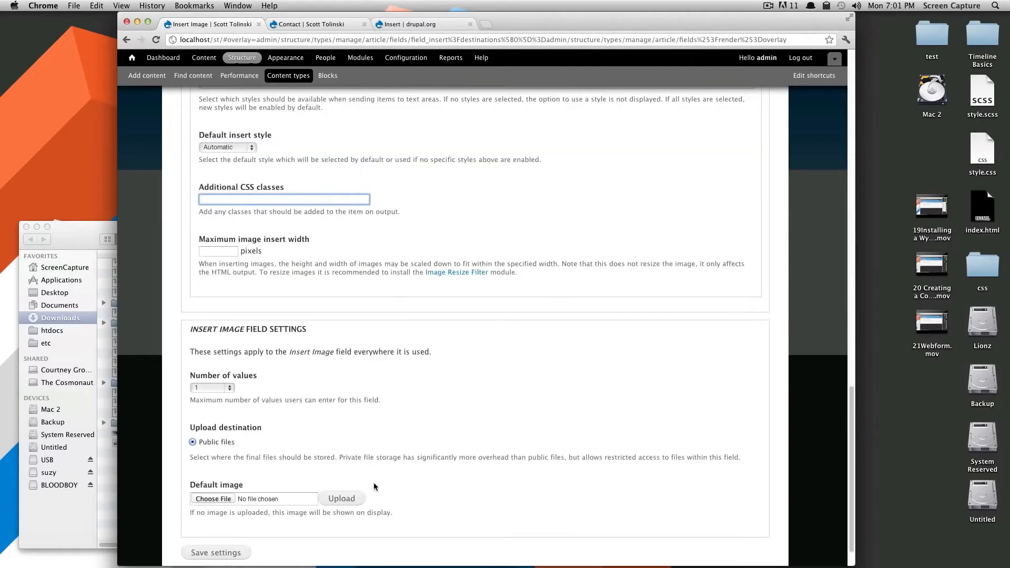
pyautogui.scroll(8, 359, 350)
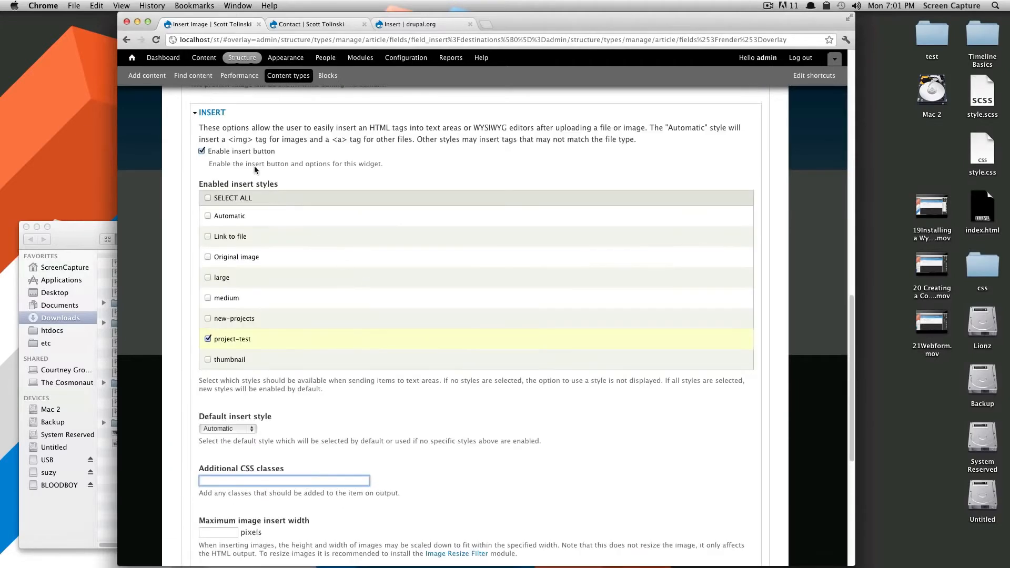
# Step: Set the Insert Image field's number of values to Unlimited and save the field settings
pyautogui.scroll(-7, 249, 260)
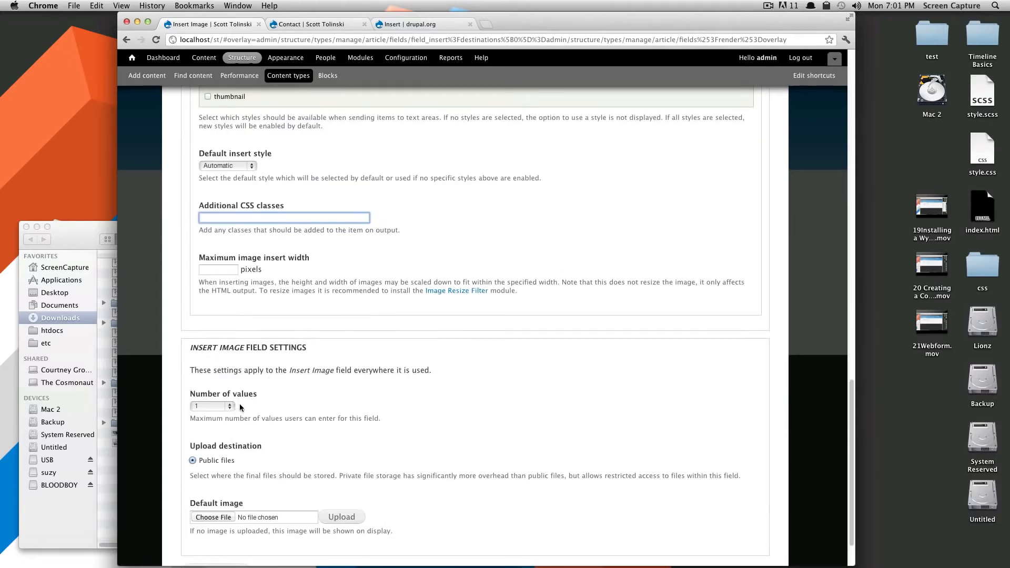
pyautogui.scroll(-2, 310, 401)
pyautogui.click(202, 348)
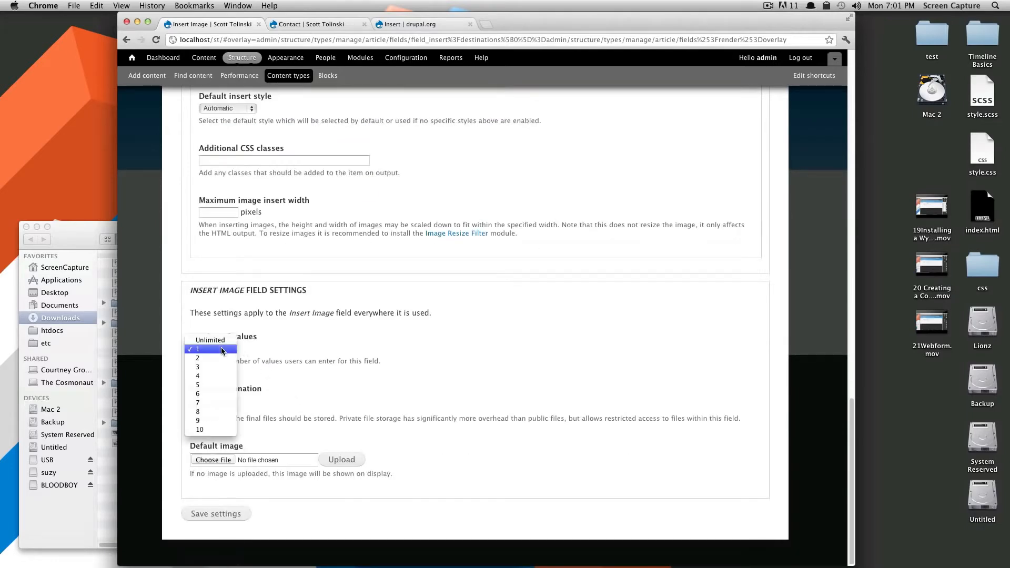
pyautogui.click(219, 341)
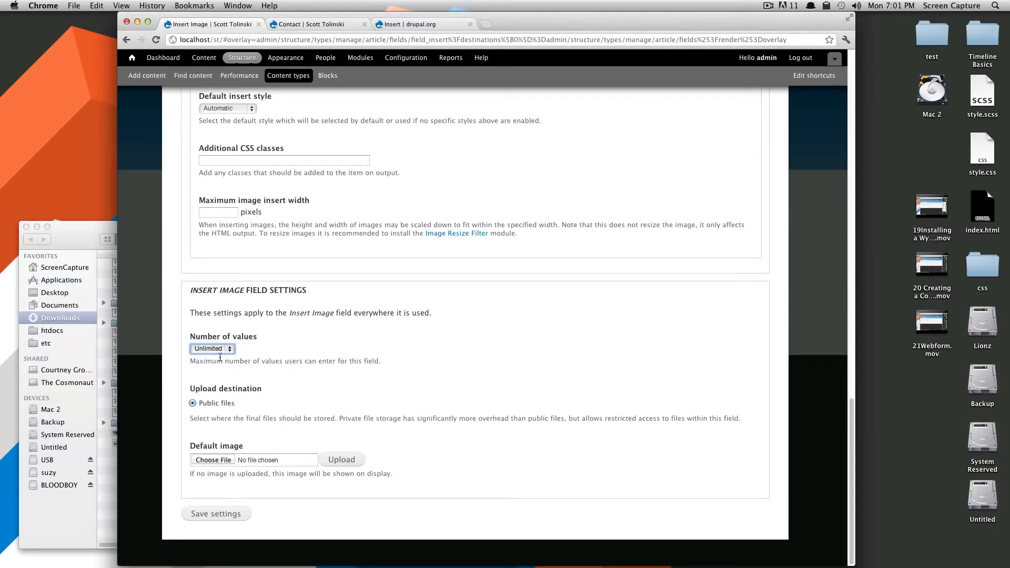
pyautogui.click(223, 515)
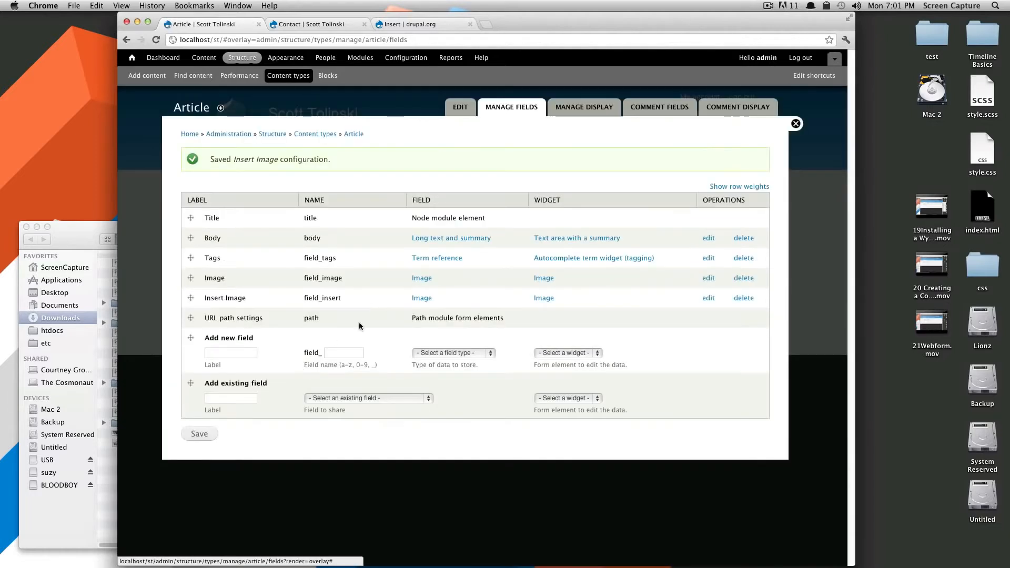
# Step: Create a new Article titled "Test" and enter a short line of body text beginning with "This"
pyautogui.click(149, 76)
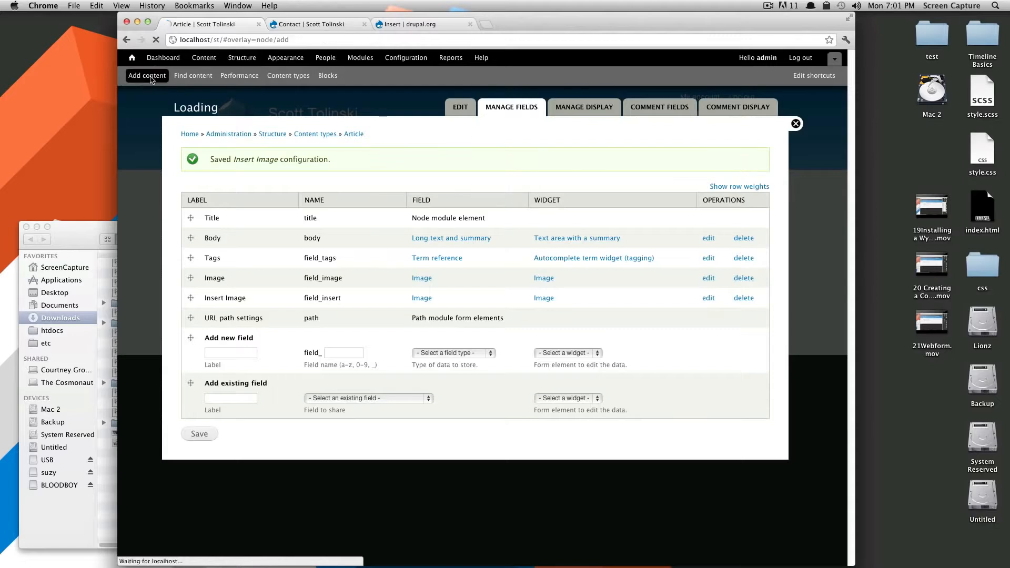
pyautogui.click(207, 156)
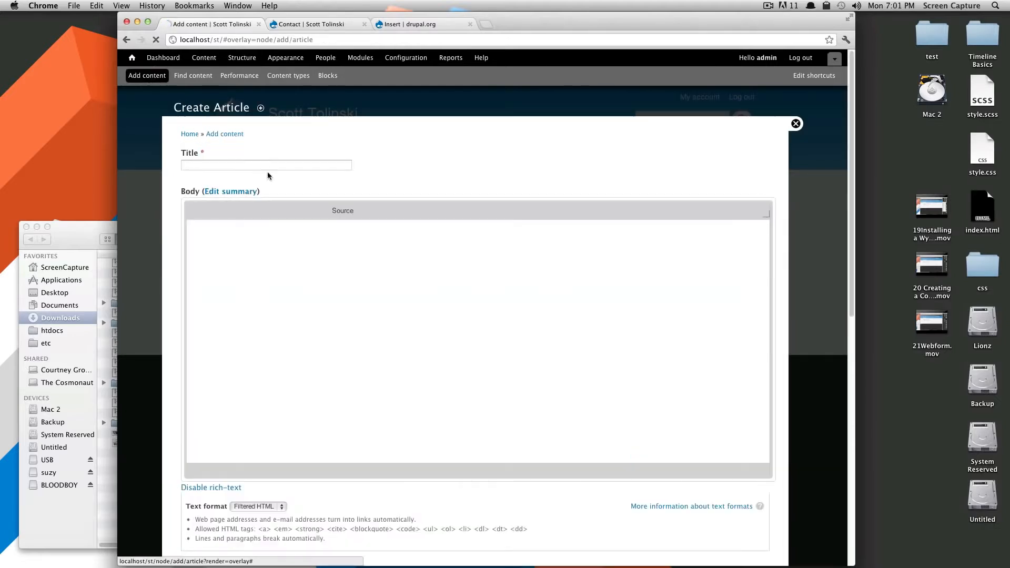
pyautogui.click(279, 166)
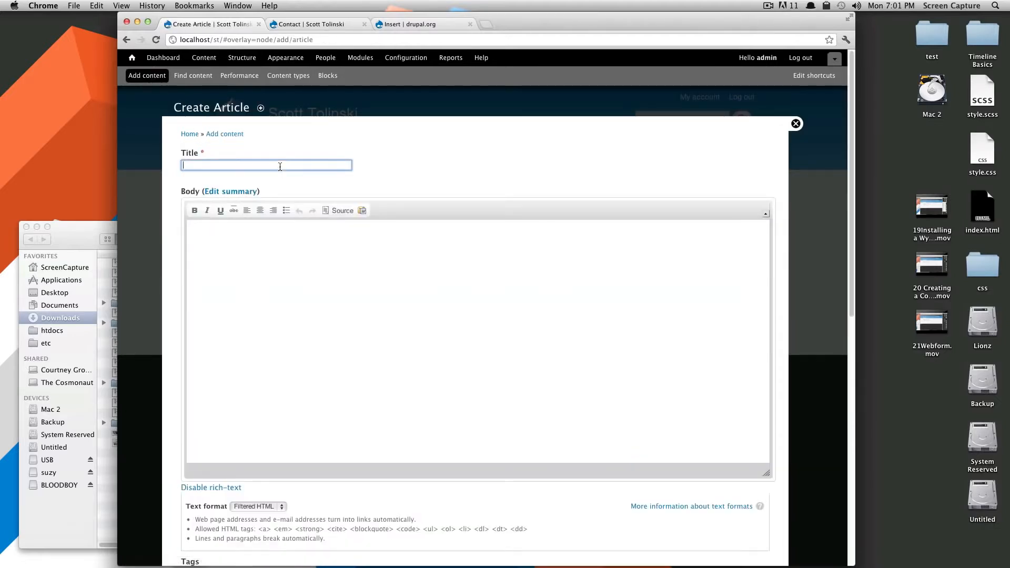
pyautogui.write('Test')
pyautogui.press('Tab')
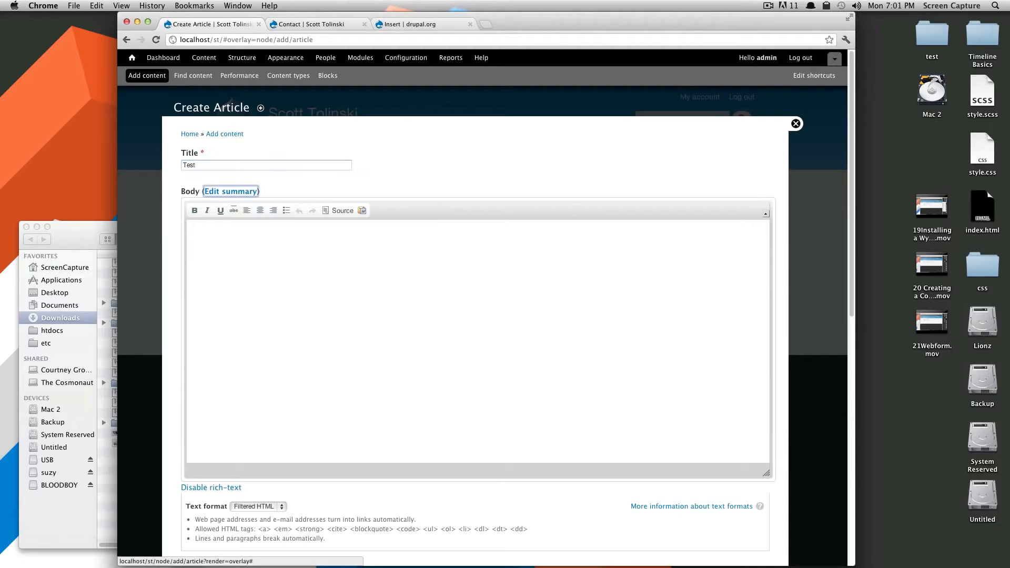
pyautogui.press('Tab')
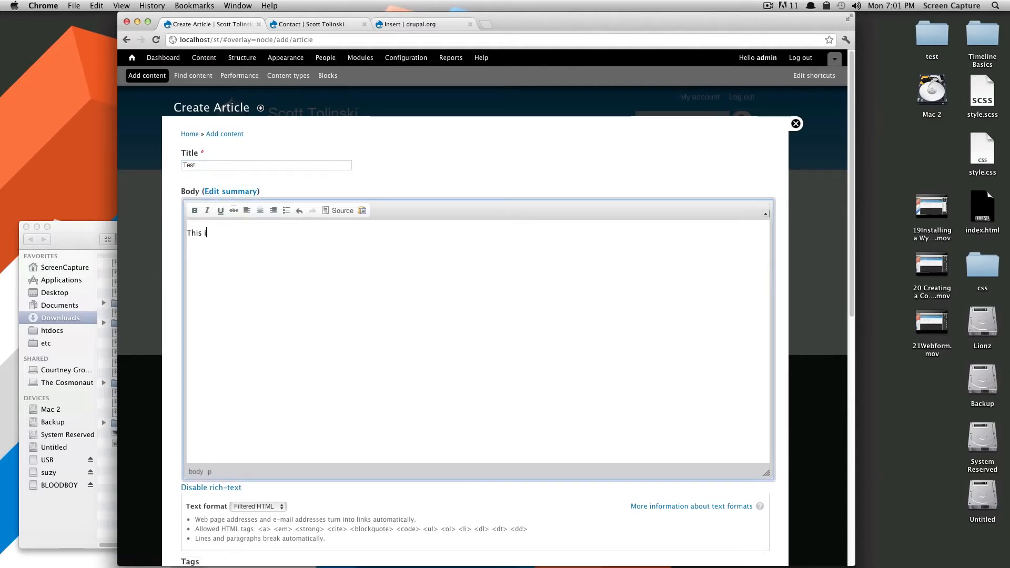
# Step: Upload isometric1.png from the Downloads folder to the article's Insert Image field
pyautogui.scroll(-10, 280, 166)
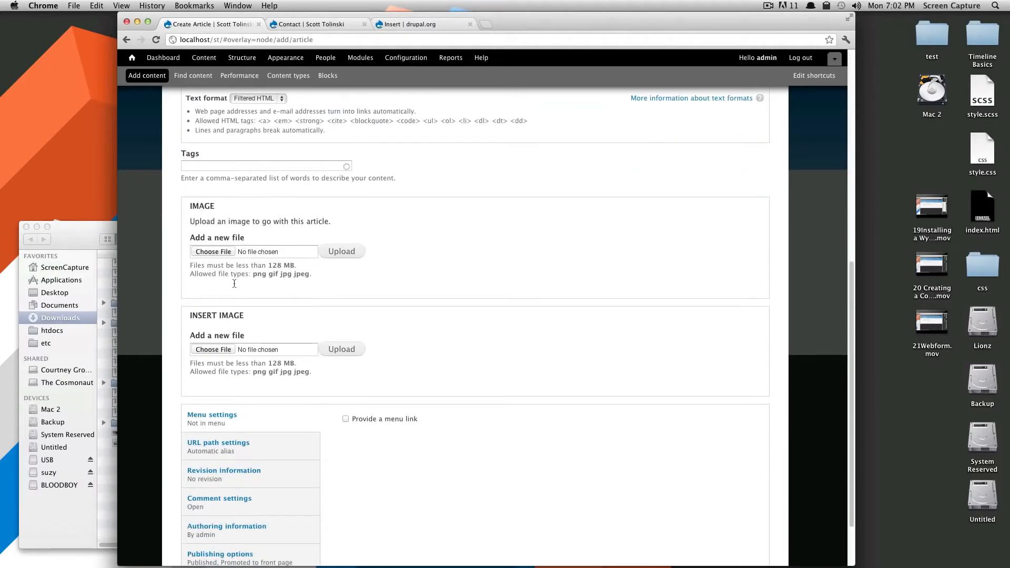
pyautogui.click(213, 350)
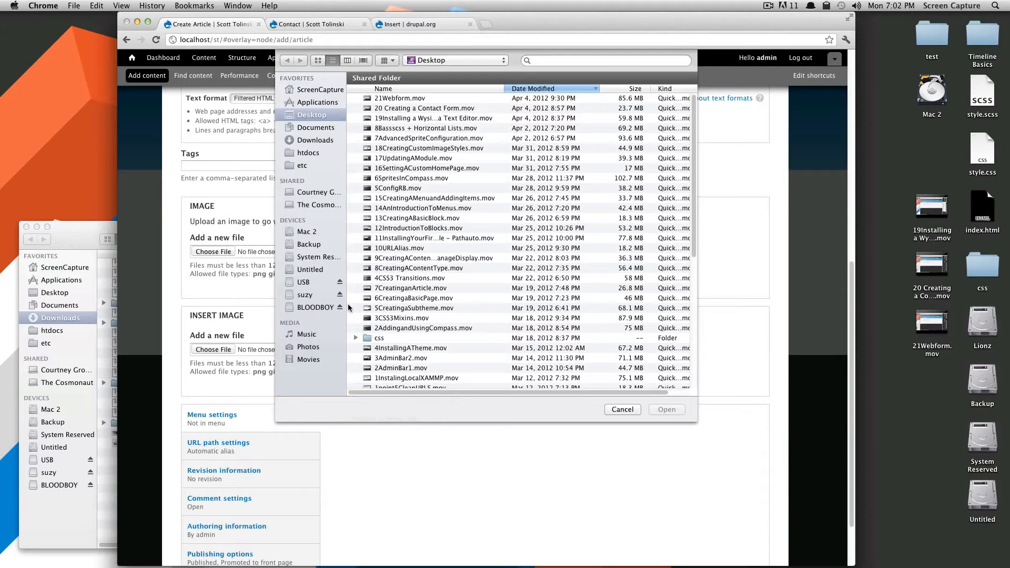
pyautogui.scroll(-5, 348, 304)
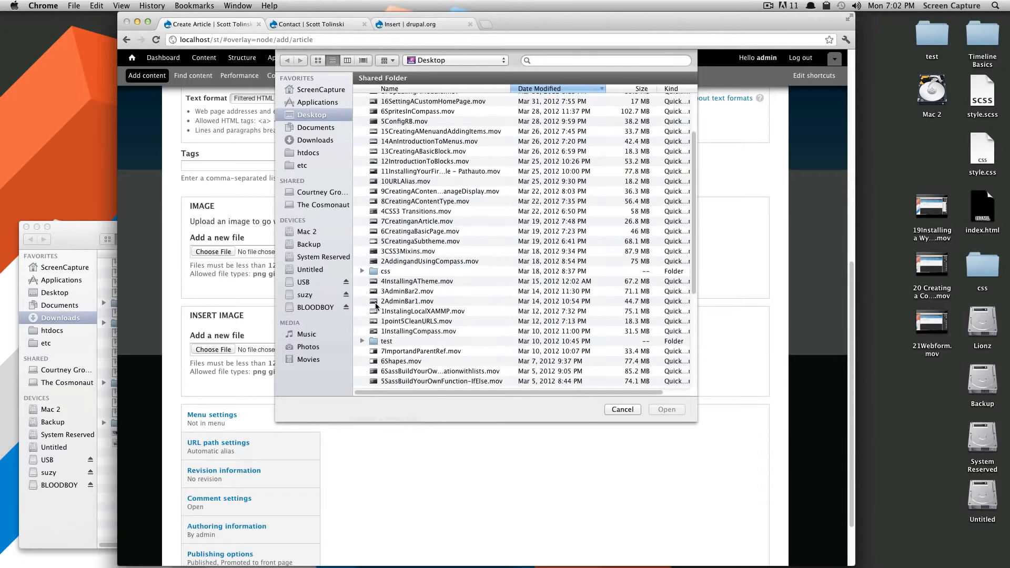
pyautogui.click(313, 139)
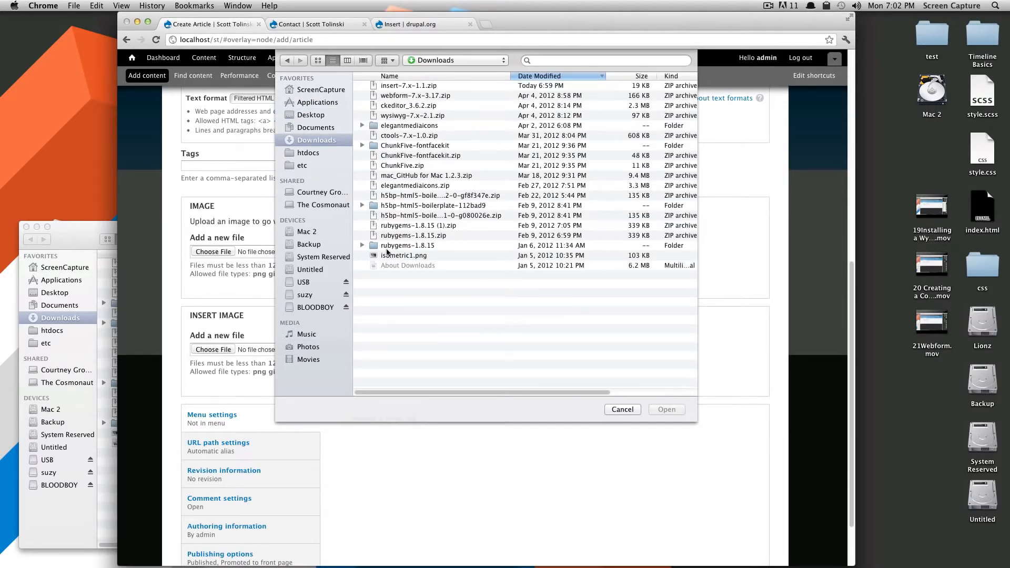
pyautogui.click(394, 256)
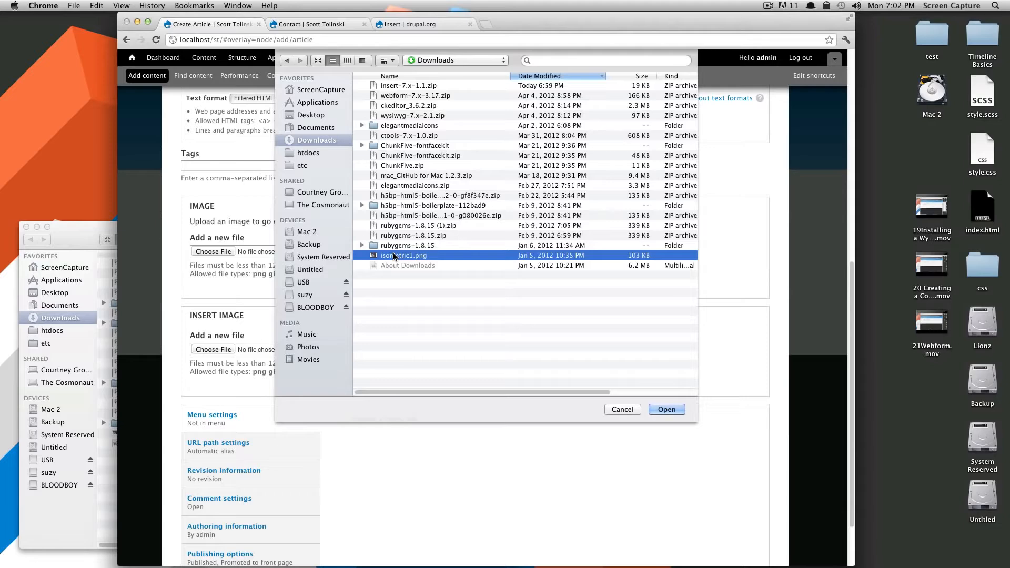
pyautogui.doubleClick(395, 257)
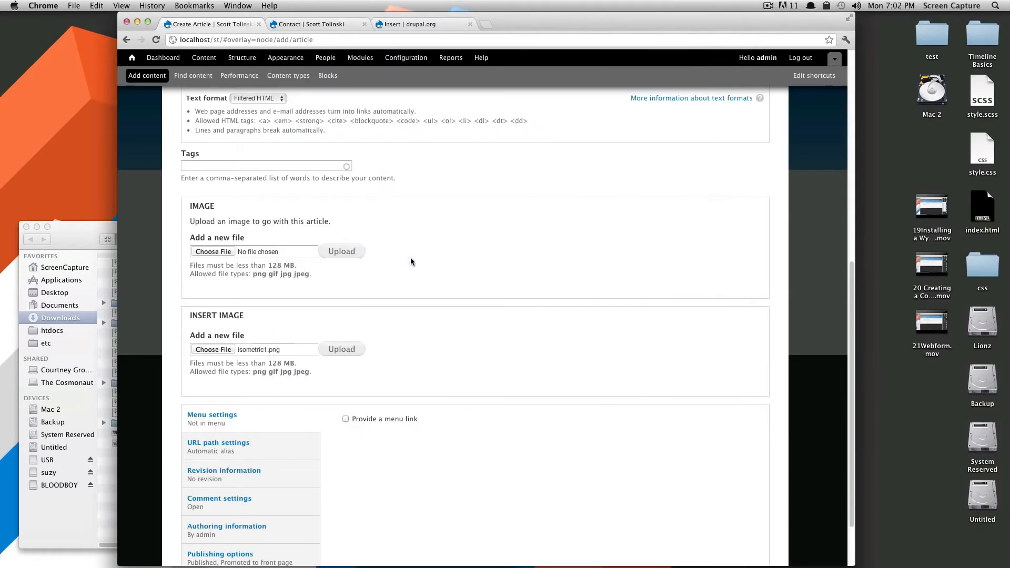
pyautogui.click(353, 349)
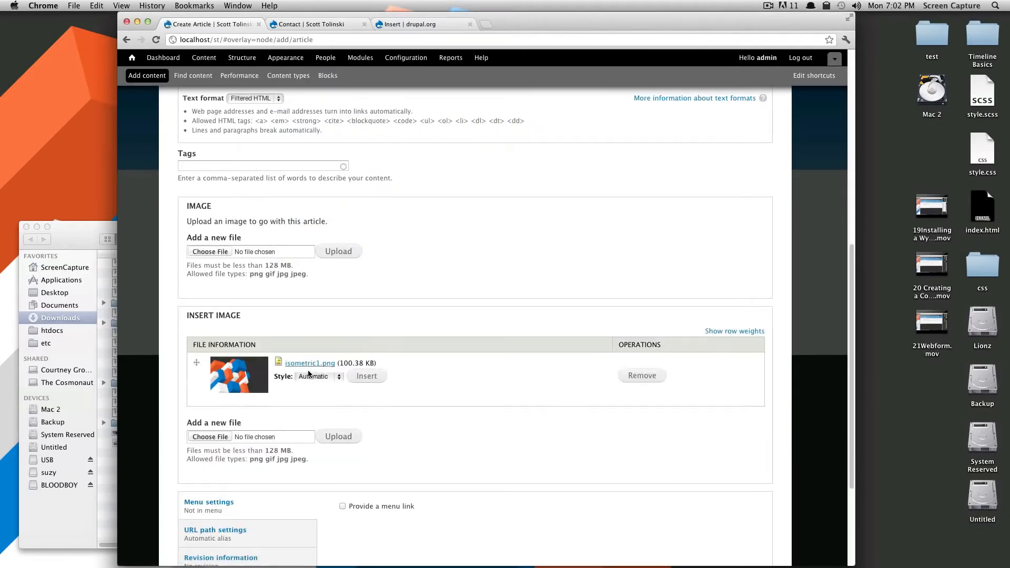
# Step: Insert the uploaded isometric1.png into the article body using the project-test style
pyautogui.click(324, 376)
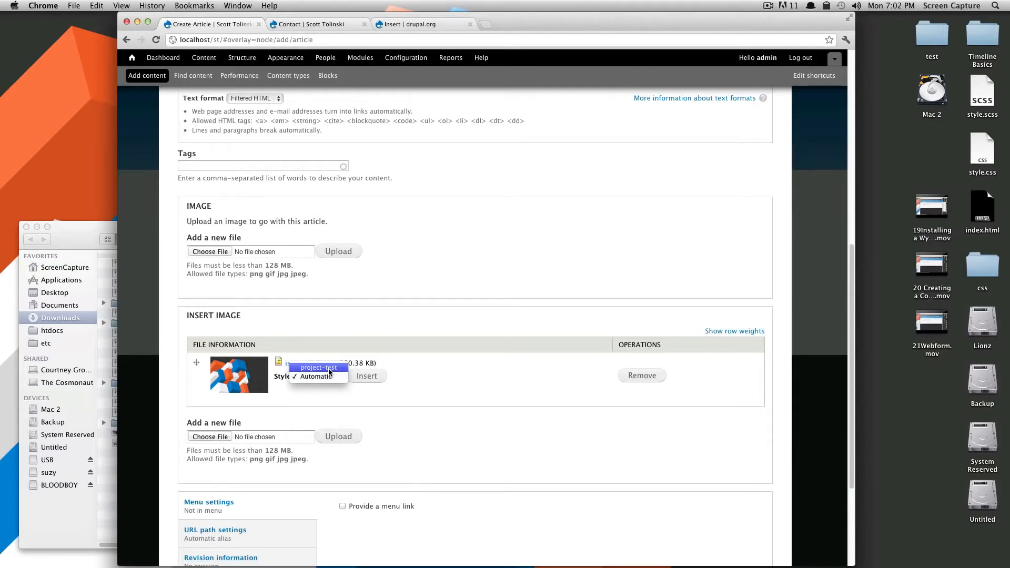
pyautogui.click(329, 368)
pyautogui.click(369, 377)
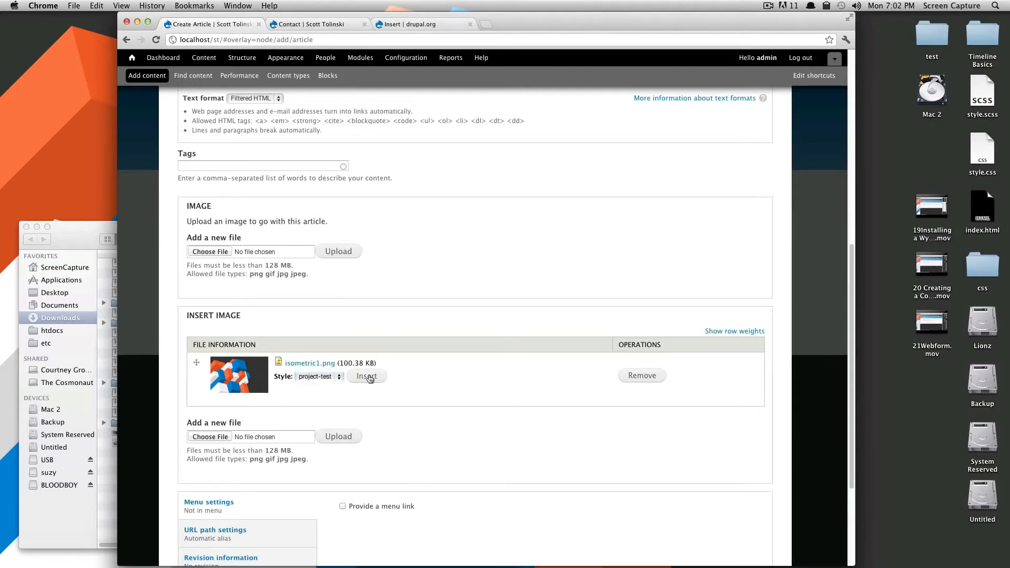
pyautogui.scroll(6, 520, 414)
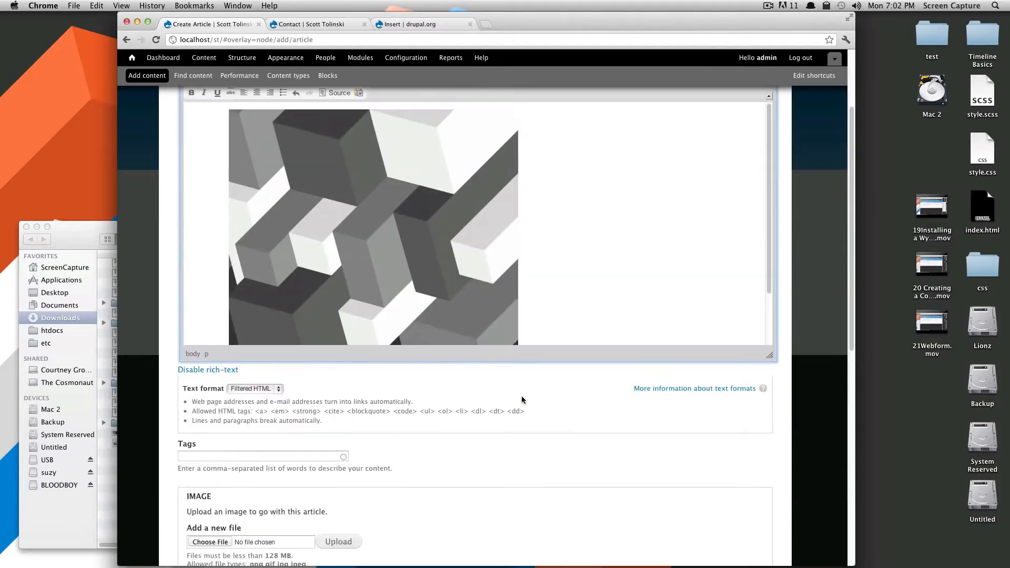
pyautogui.scroll(2, 553, 242)
# Step: Place the text cursor before and after the inserted image to check how it sits in the body text
pyautogui.click(216, 242)
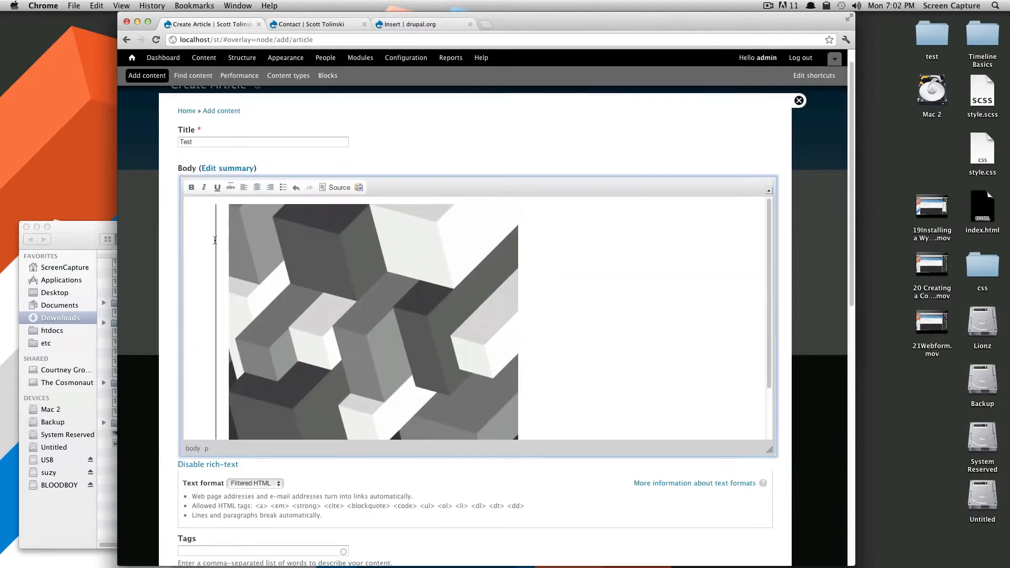
pyautogui.click(580, 266)
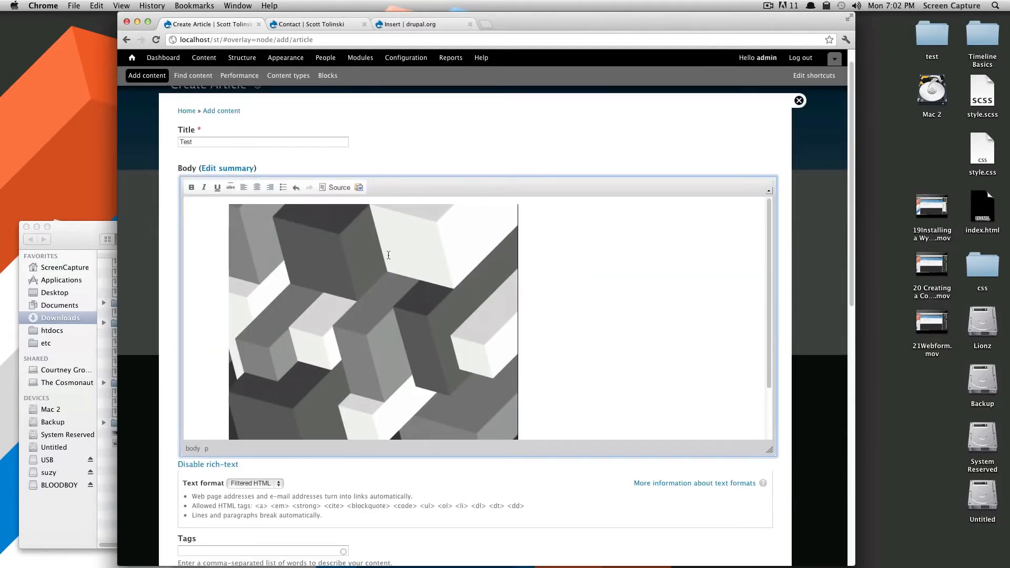
pyautogui.write('This is a test')
pyautogui.scroll(3, 581, 295)
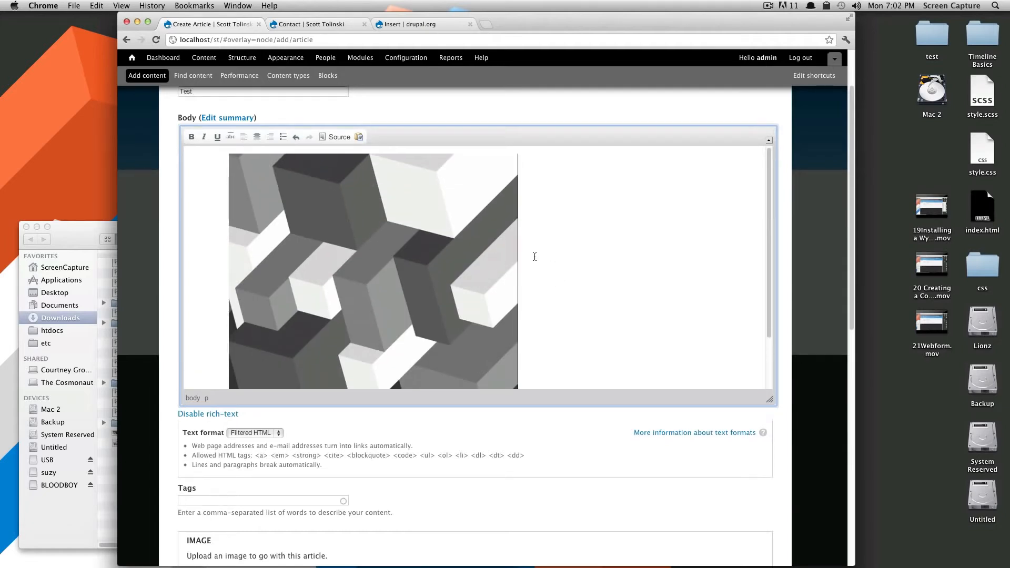
# Step: Delete the inserted image that sits directly behind the text "This is a test" in the article body
pyautogui.scroll(-3, 478, 266)
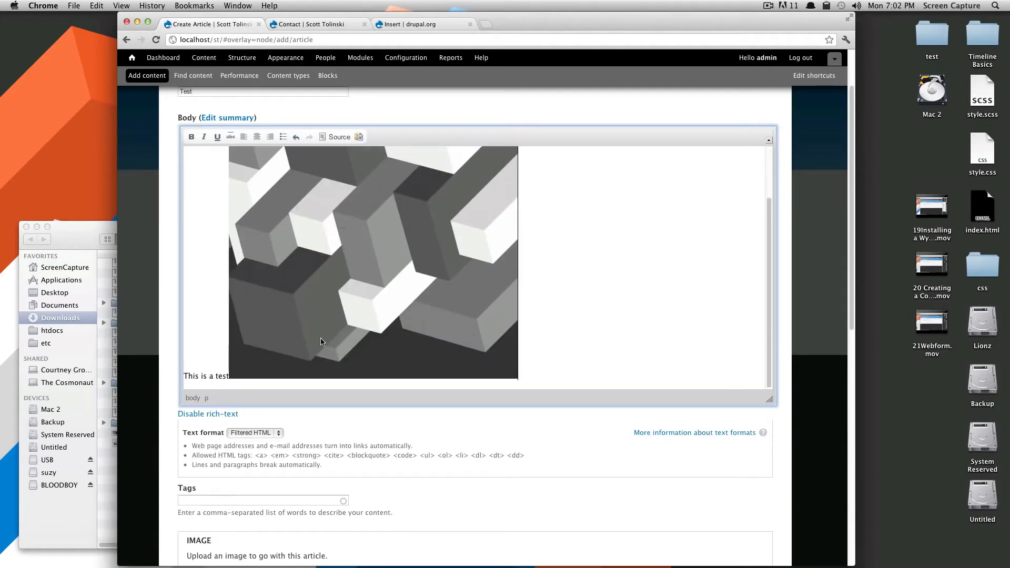
pyautogui.click(227, 377)
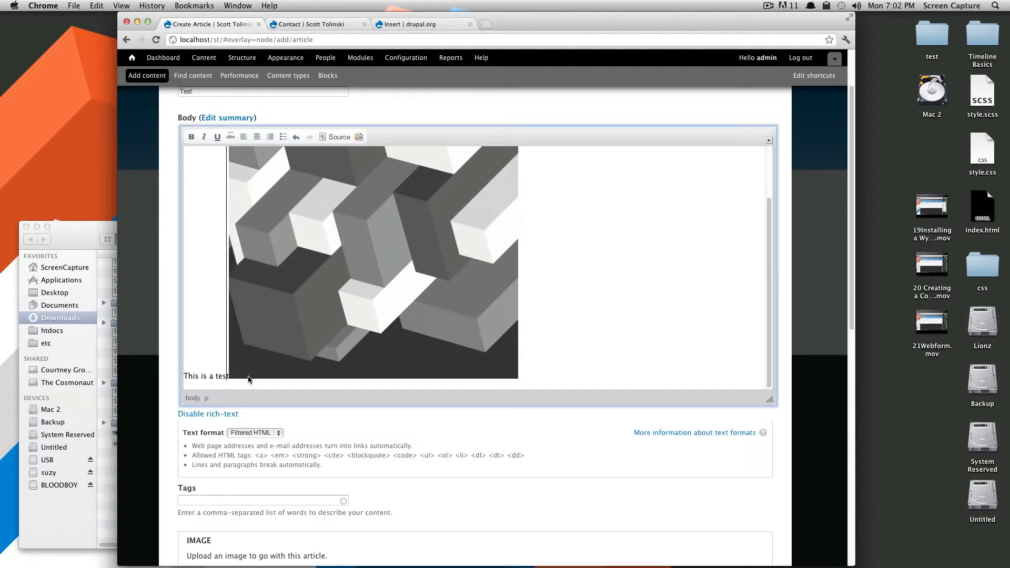
pyautogui.click(224, 376)
pyautogui.click(230, 375)
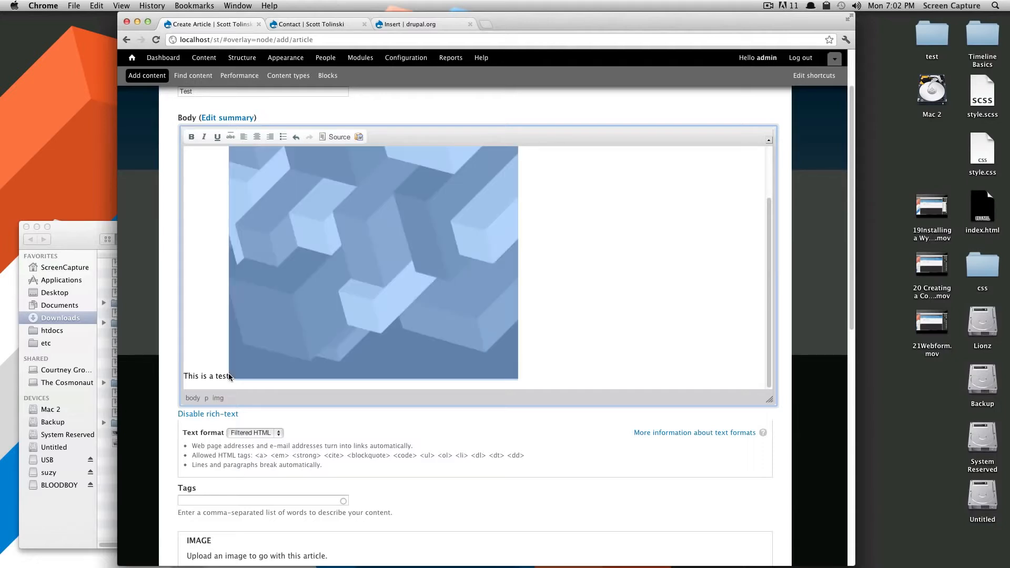
pyautogui.click(600, 325)
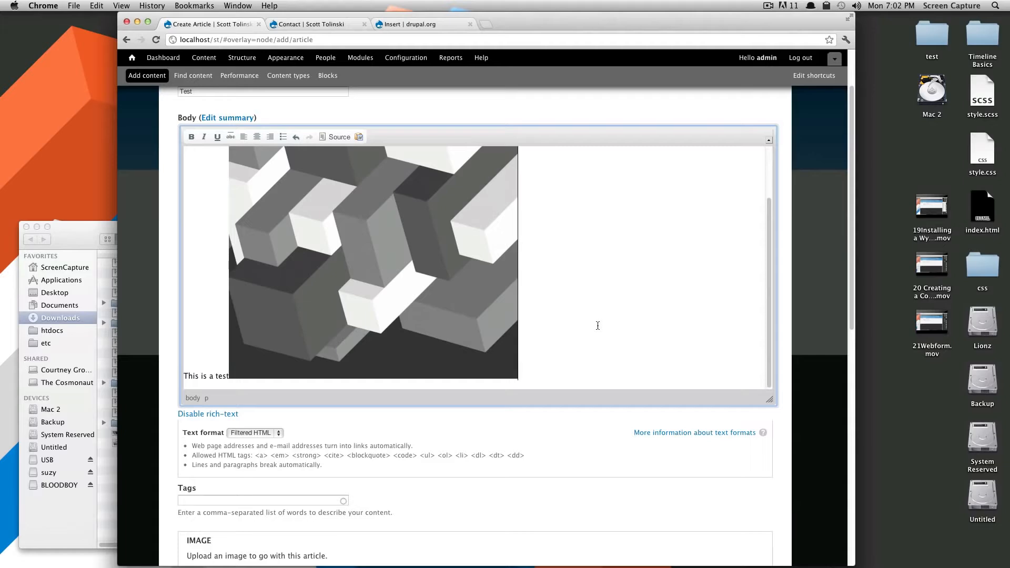
pyautogui.press('BackSpace')
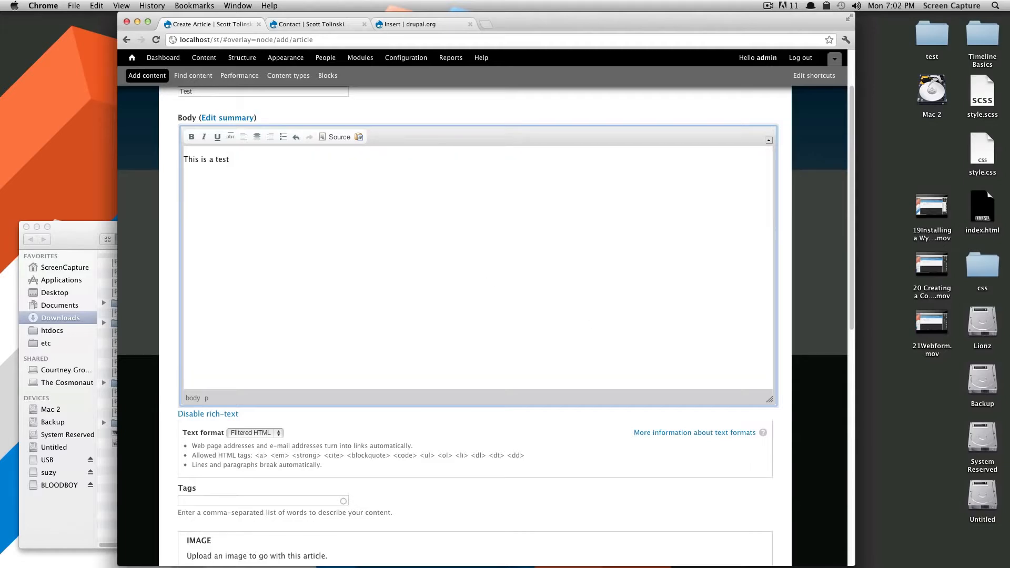
# Step: Insert isometric1.png on its own line below the body text in the project-test style, and add a second copy beneath it
pyautogui.scroll(-10, 431, 396)
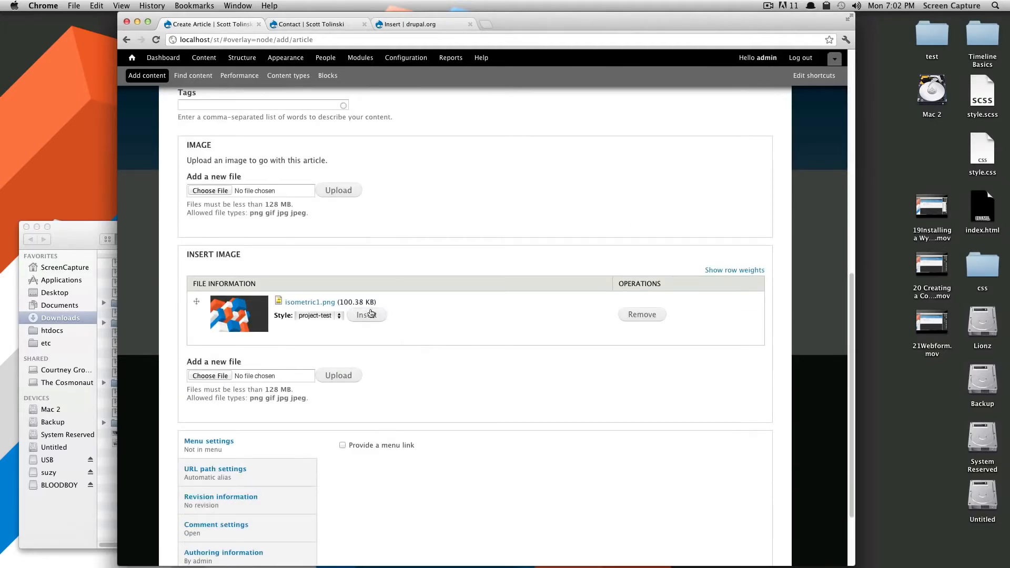
pyautogui.click(366, 315)
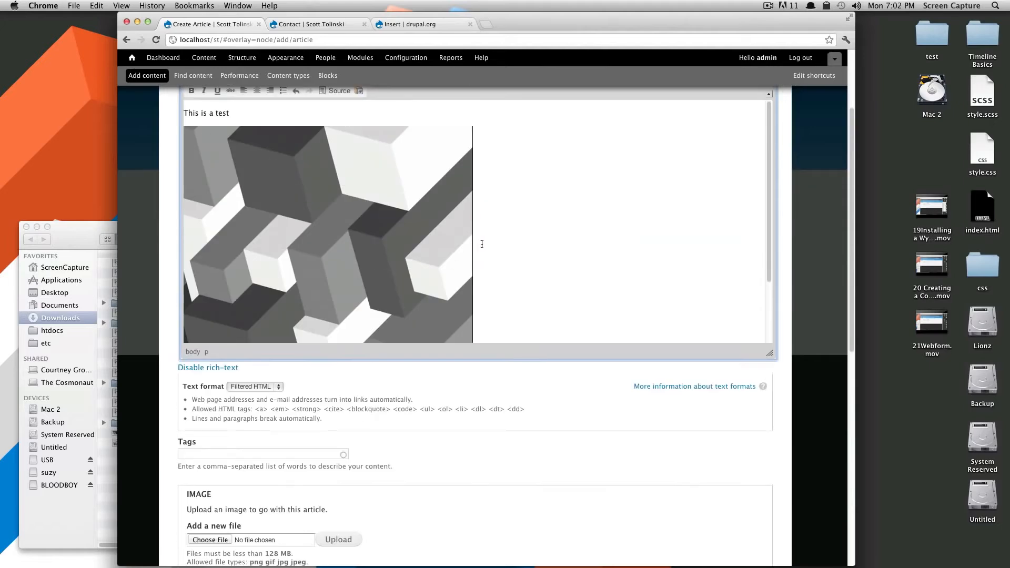
pyautogui.scroll(-5, 490, 248)
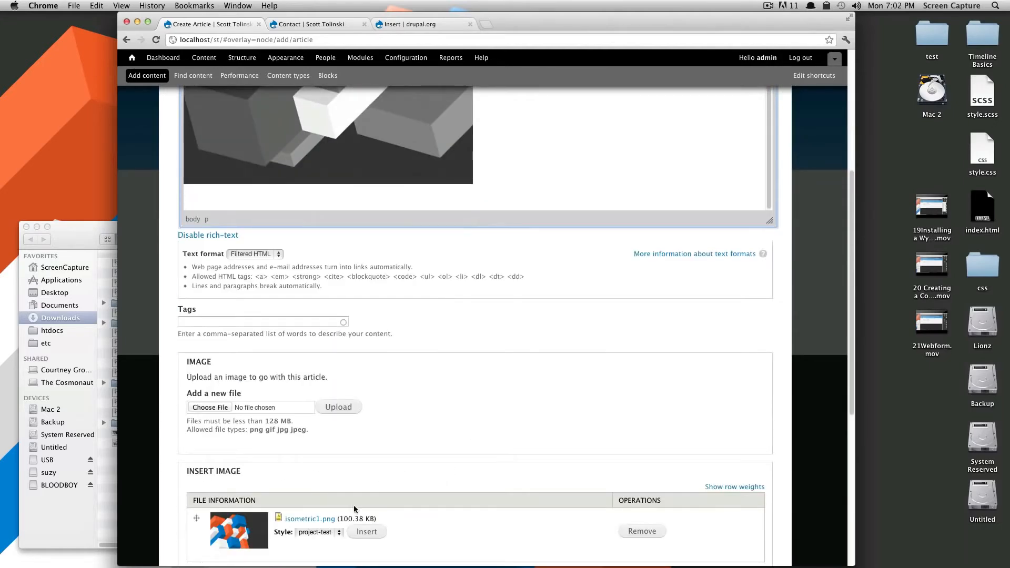
pyautogui.click(366, 532)
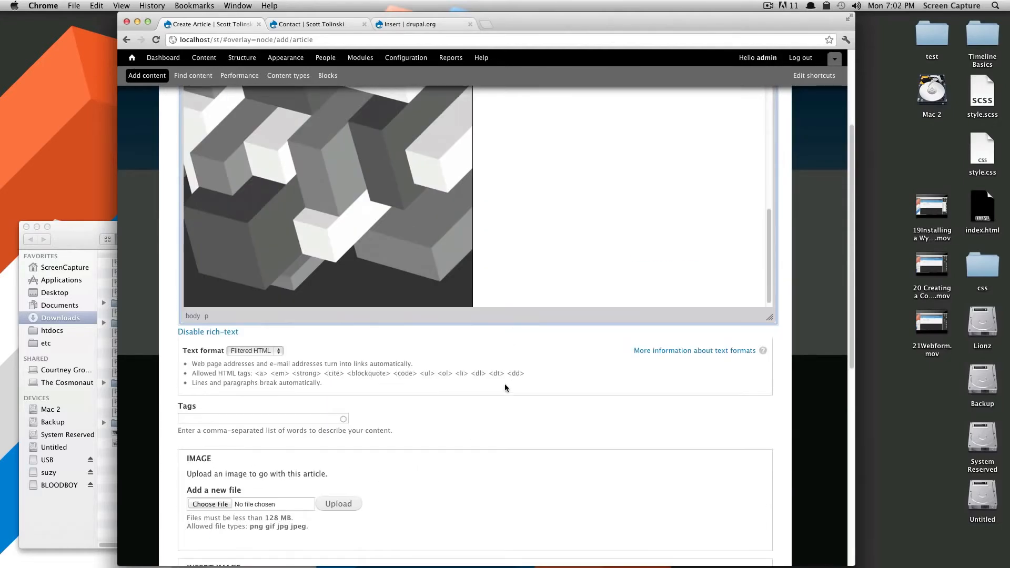
pyautogui.scroll(-3, 494, 442)
pyautogui.click(376, 485)
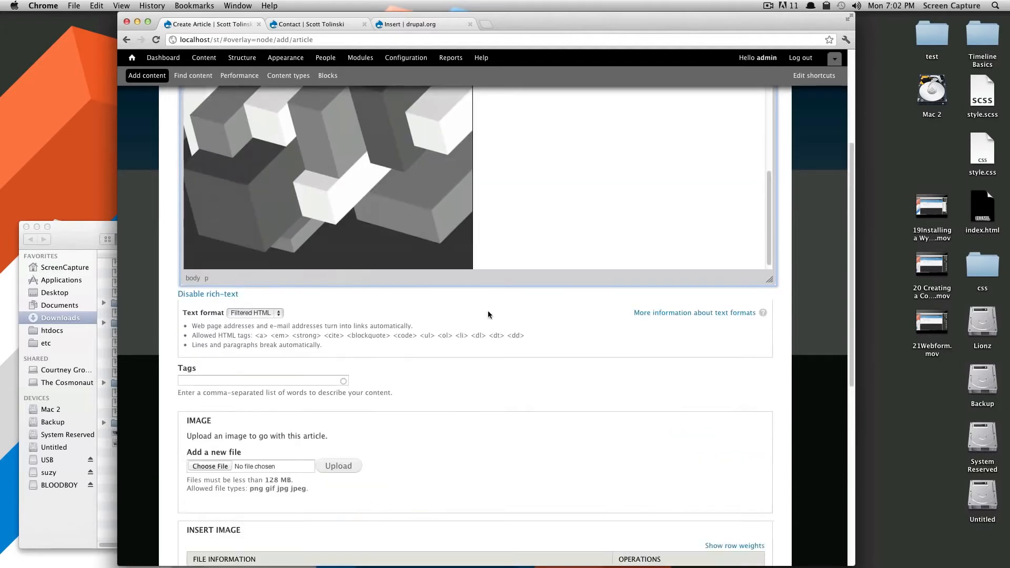
pyautogui.scroll(2, 488, 315)
pyautogui.scroll(10, 531, 229)
pyautogui.scroll(-4, 541, 264)
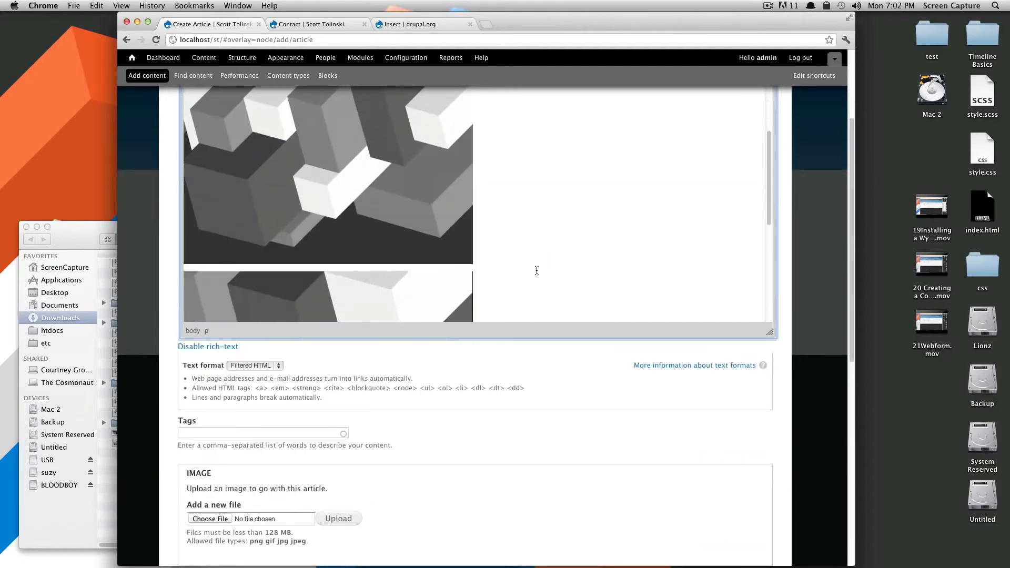
# Step: Upload the image Screen Shot 2012-04-09 at 7.03.10 PM from the Desktop folder to the Insert Image field
pyautogui.scroll(-3, 525, 287)
pyautogui.scroll(-10, 524, 322)
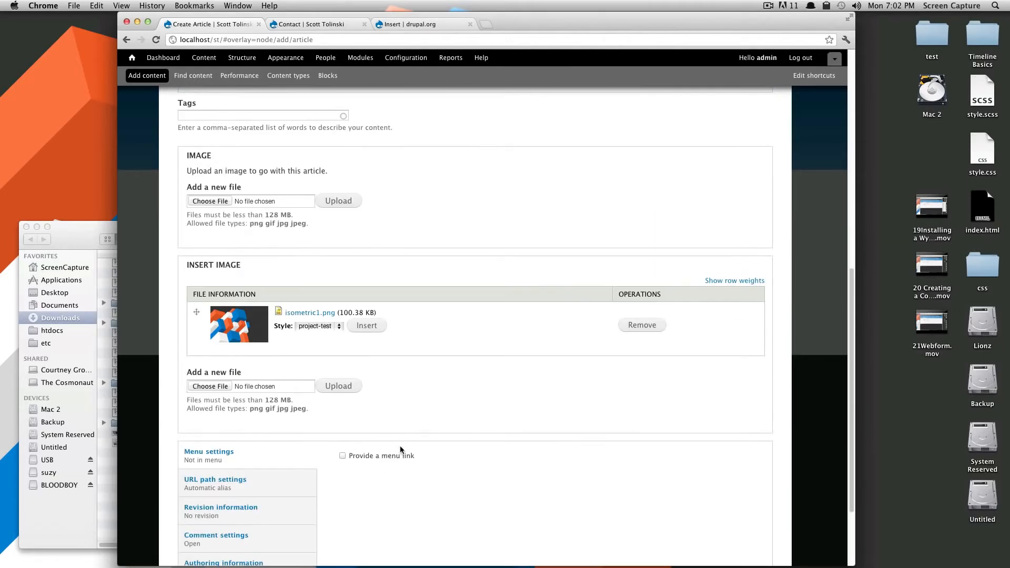
pyautogui.click(208, 386)
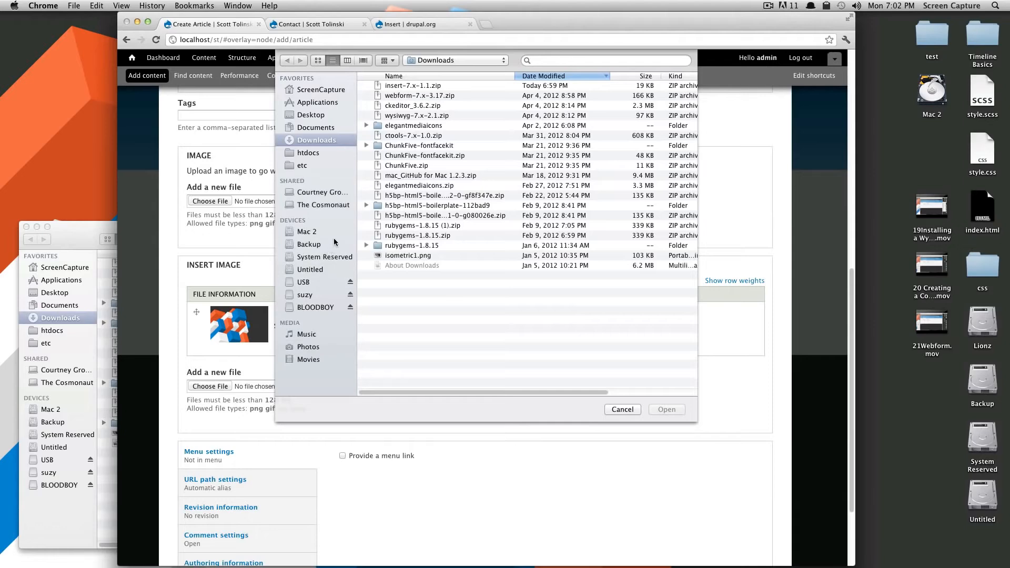
pyautogui.click(321, 128)
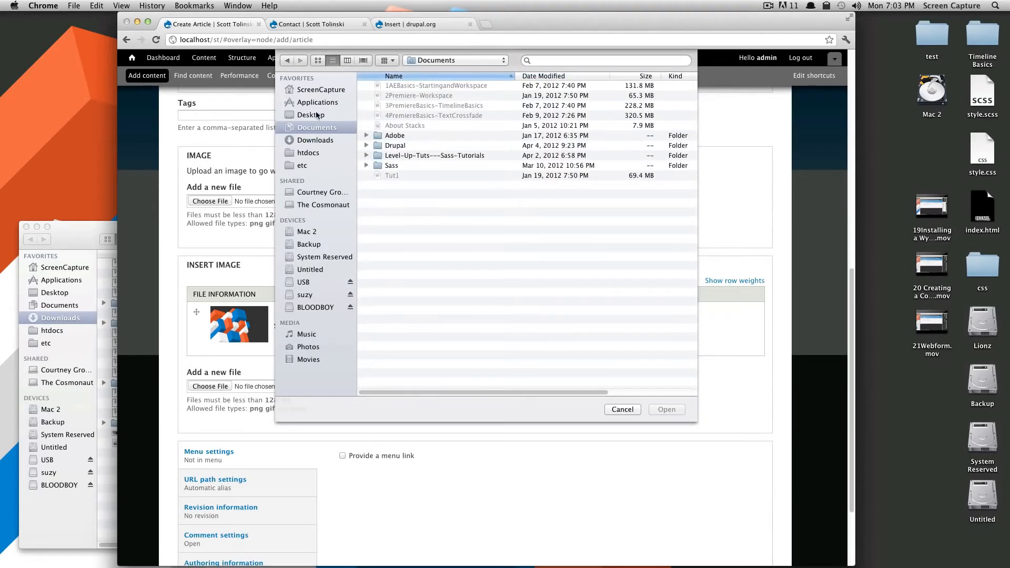
pyautogui.click(312, 114)
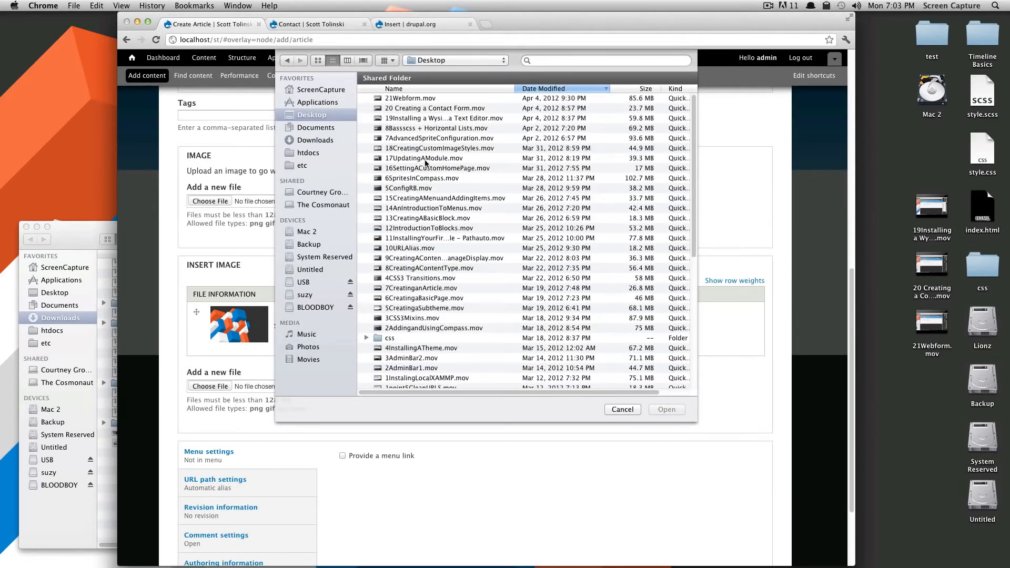
pyautogui.scroll(-5, 567, 150)
pyautogui.scroll(-3, 567, 150)
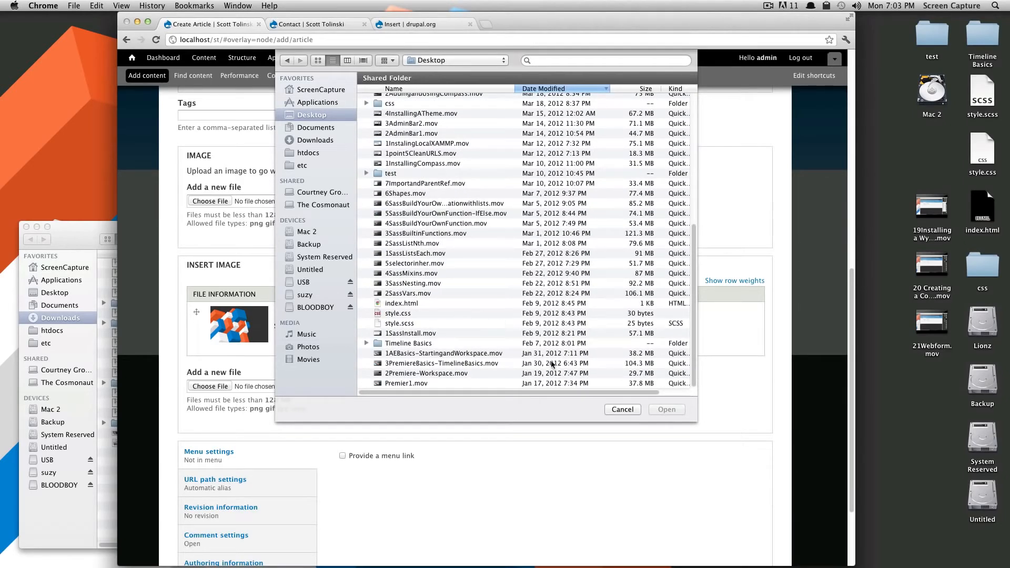
pyautogui.scroll(8, 524, 306)
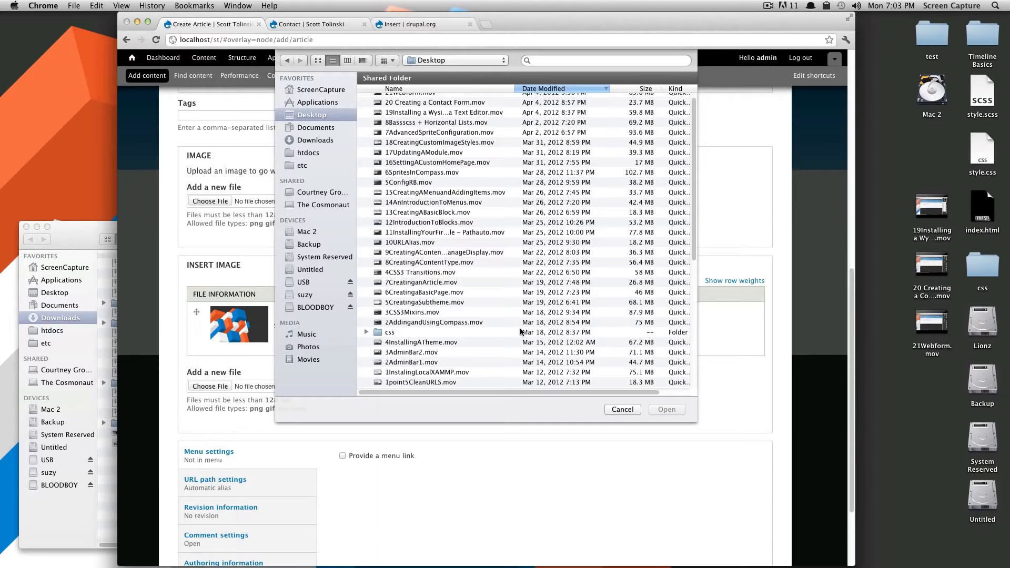
pyautogui.scroll(1, 521, 331)
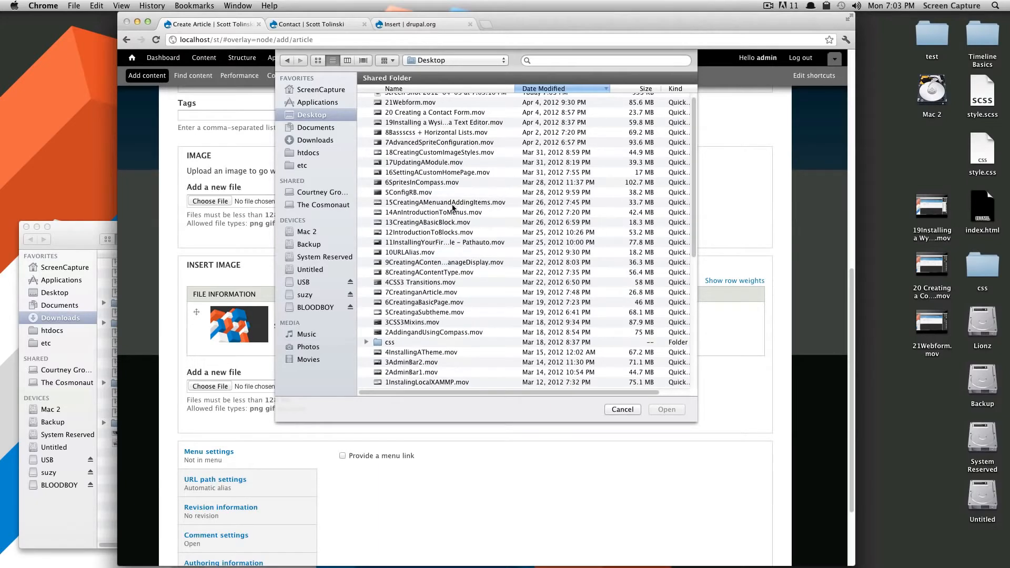
pyautogui.scroll(1, 463, 300)
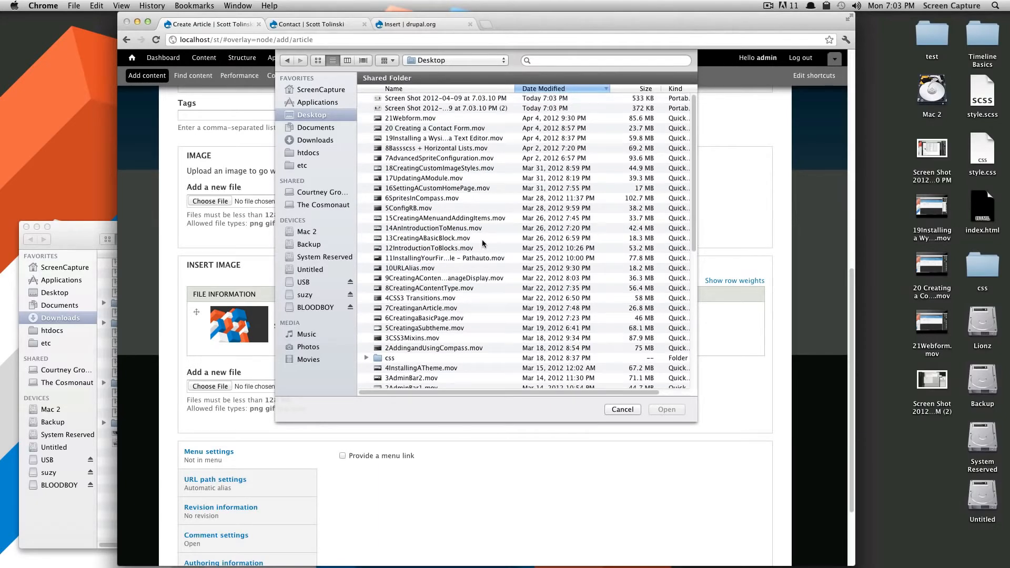
pyautogui.click(414, 109)
pyautogui.click(416, 99)
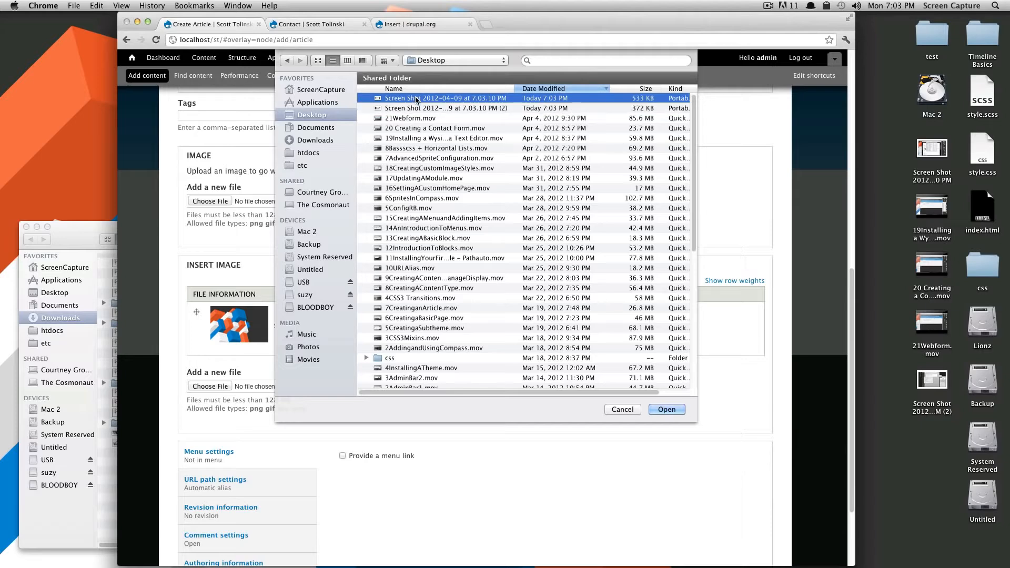
pyautogui.doubleClick(416, 99)
pyautogui.click(346, 386)
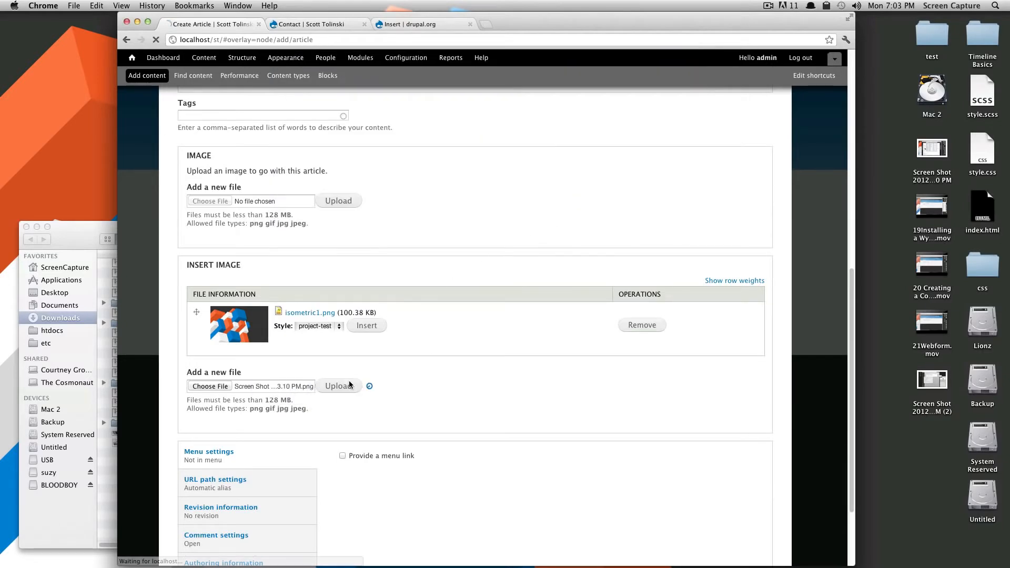
# Step: Insert the uploaded screenshot into the article body using the project-test style
pyautogui.click(329, 380)
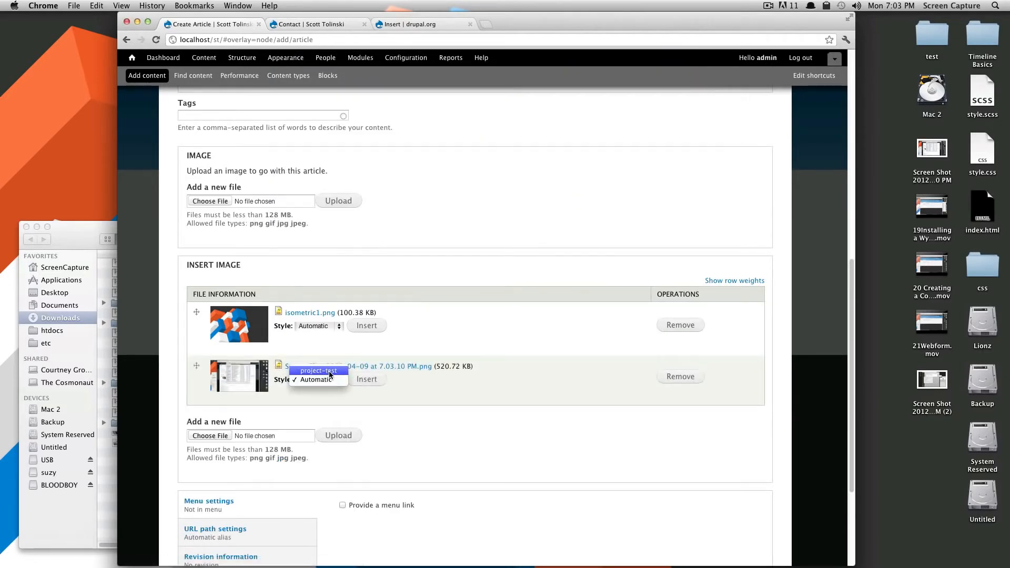
pyautogui.click(329, 372)
pyautogui.click(371, 379)
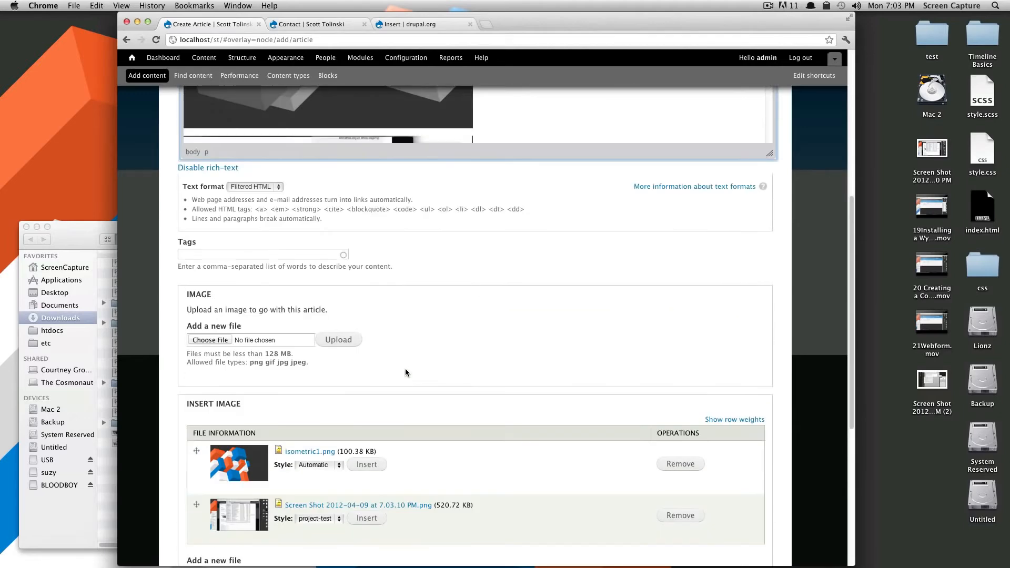
pyautogui.scroll(-3, 528, 237)
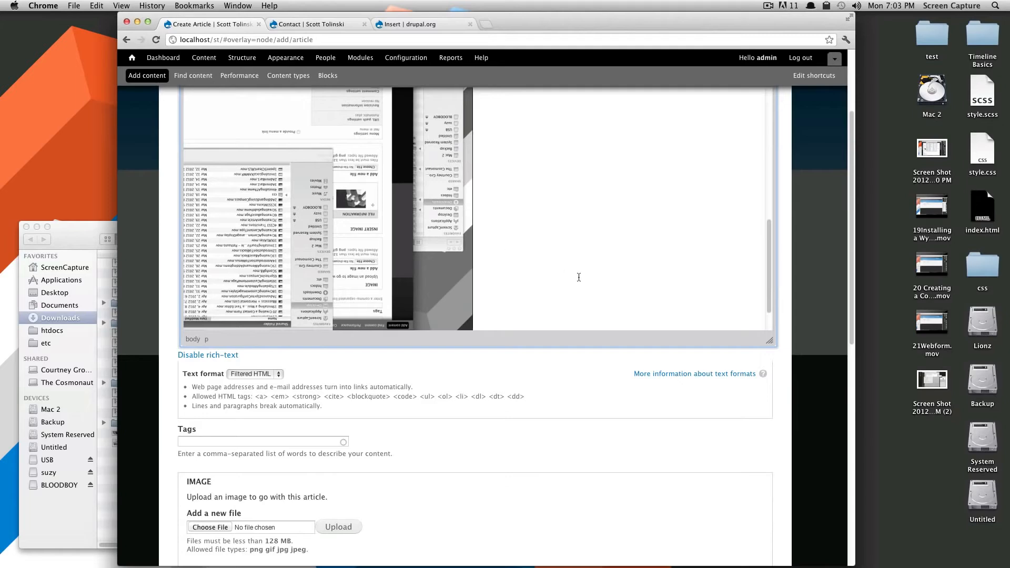
pyautogui.scroll(-3, 377, 514)
# Step: Insert the uploaded screenshot into the body again using the Automatic style, and check its size in the editor
pyautogui.scroll(-10, 377, 514)
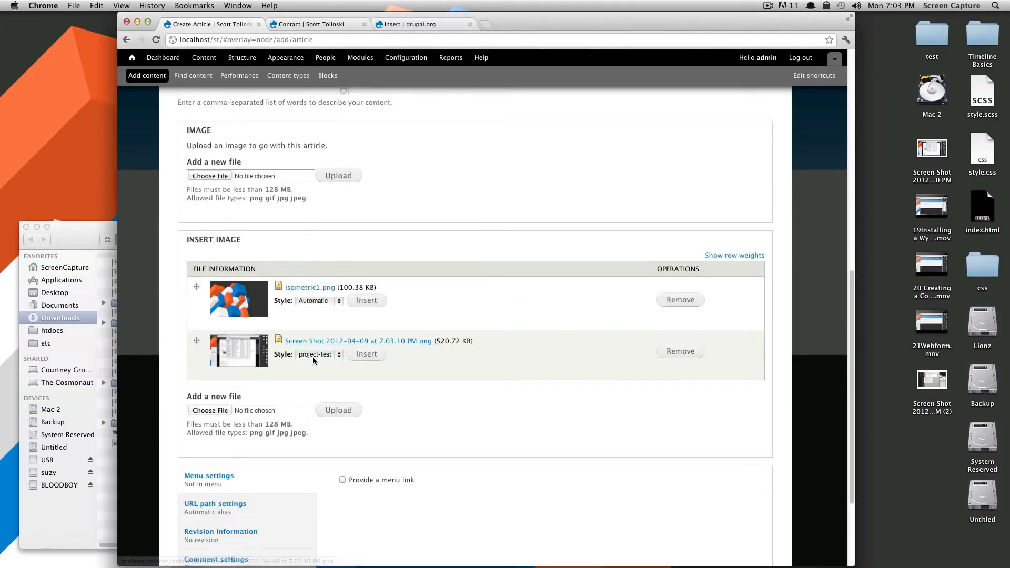
pyautogui.click(315, 356)
pyautogui.click(317, 365)
pyautogui.click(367, 353)
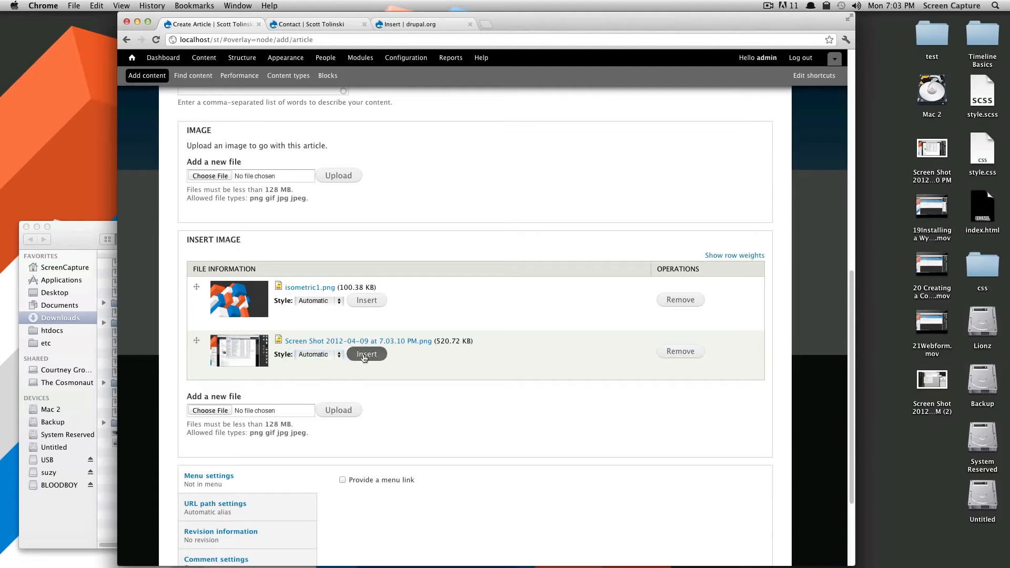
pyautogui.scroll(8, 501, 259)
pyautogui.scroll(2, 501, 259)
pyautogui.scroll(5, 570, 167)
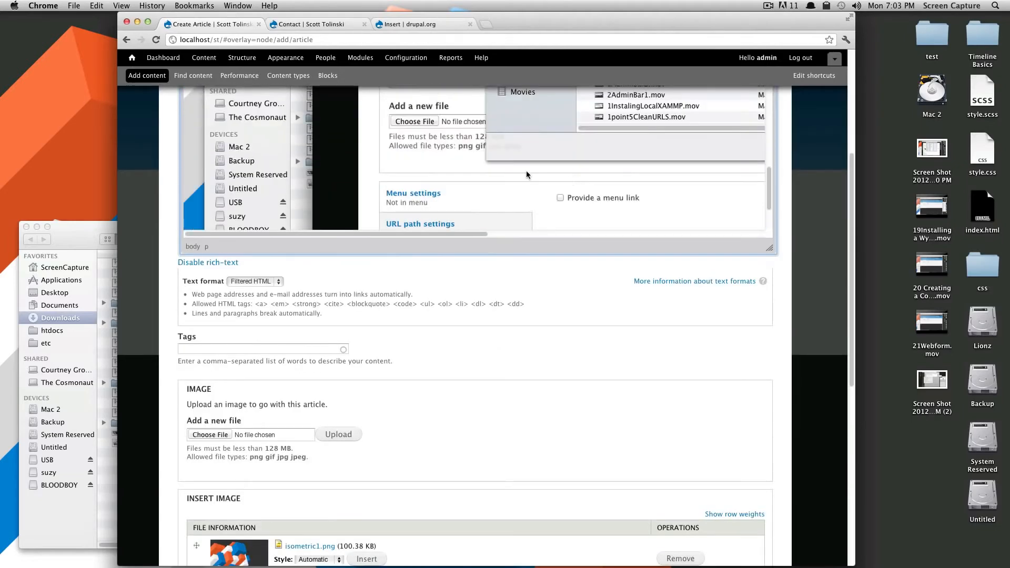
pyautogui.scroll(5, 803, 236)
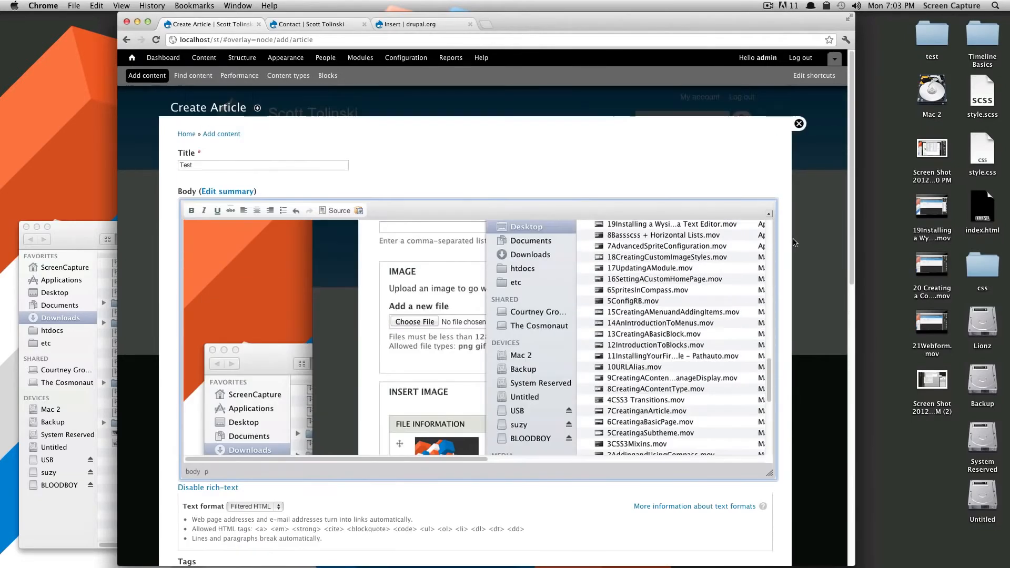
pyautogui.scroll(-3, 481, 266)
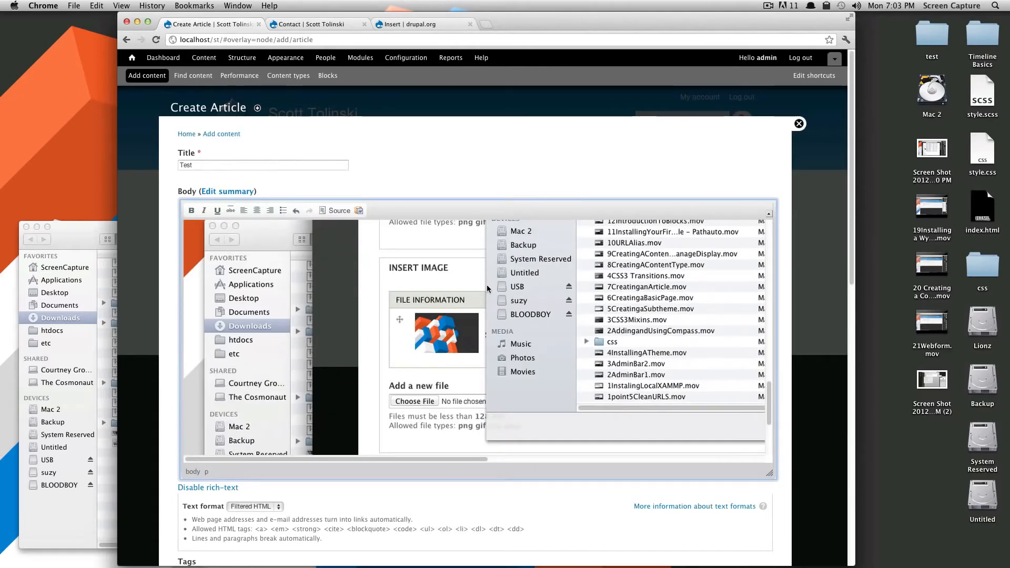
# Step: Save the "Test" article
pyautogui.scroll(-10, 288, 406)
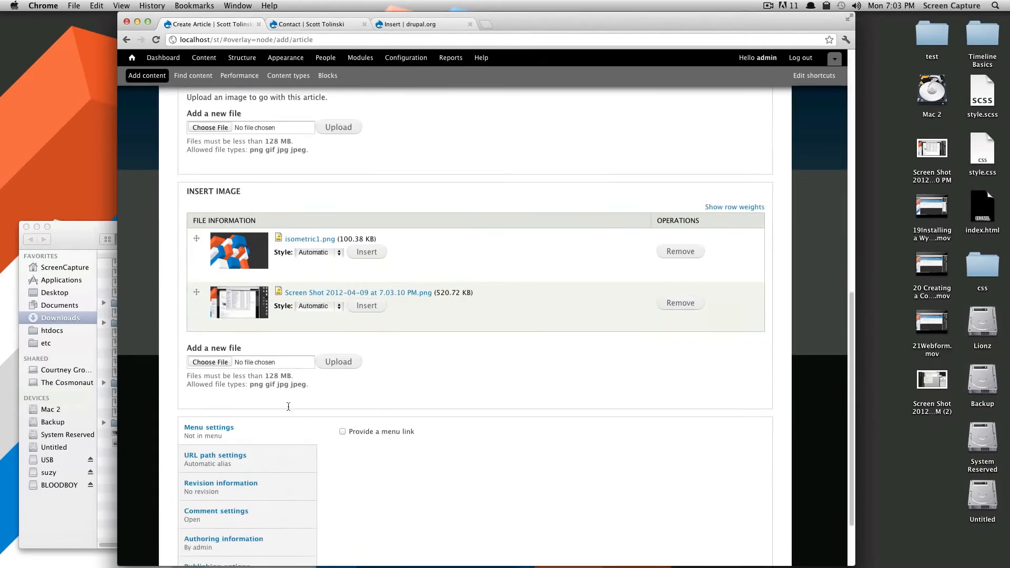
pyautogui.scroll(-3, 289, 406)
pyautogui.click(196, 515)
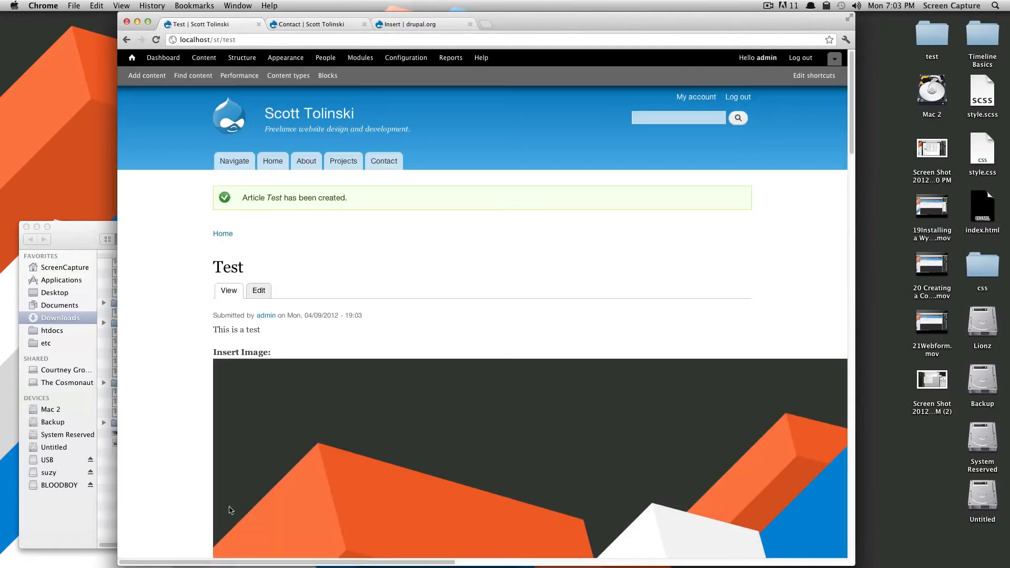
# Step: Look through the published "Test" article to check how its body and Insert Image files are displayed
pyautogui.scroll(-10, 341, 279)
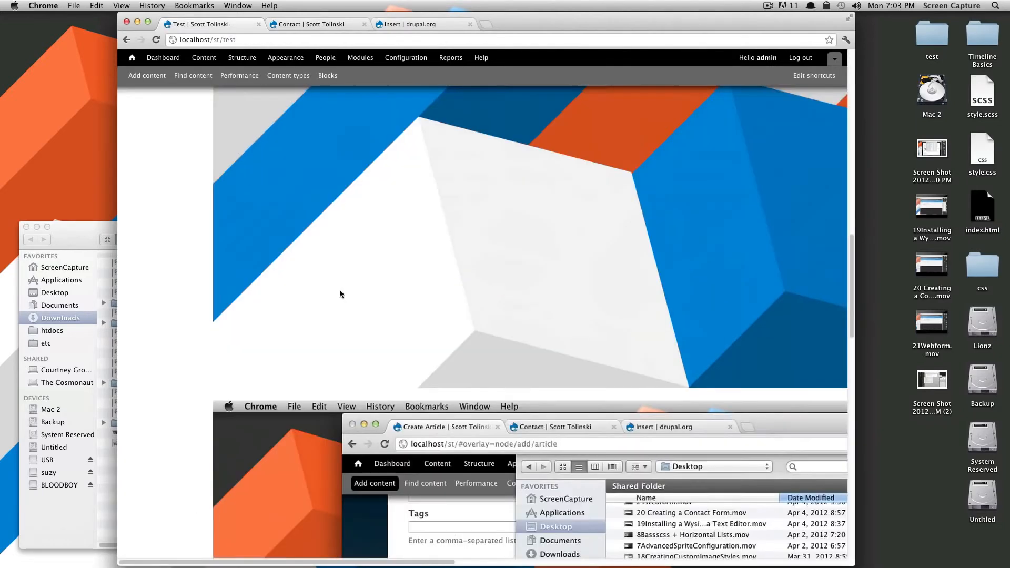
pyautogui.scroll(-5, 339, 294)
pyautogui.scroll(9, 589, 343)
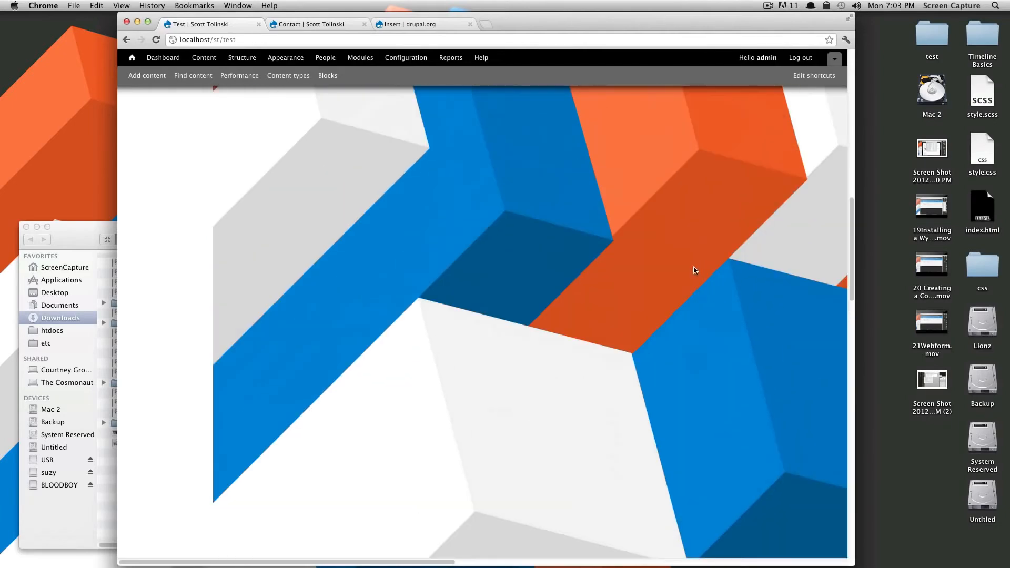
pyautogui.scroll(10, 694, 271)
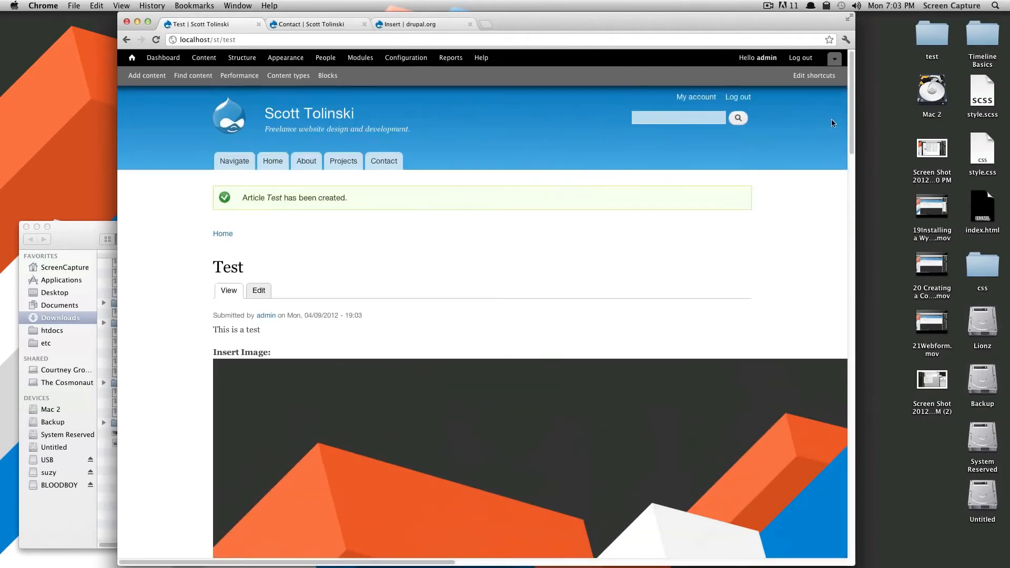
pyautogui.moveTo(852, 105); pyautogui.dragTo(809, 124)
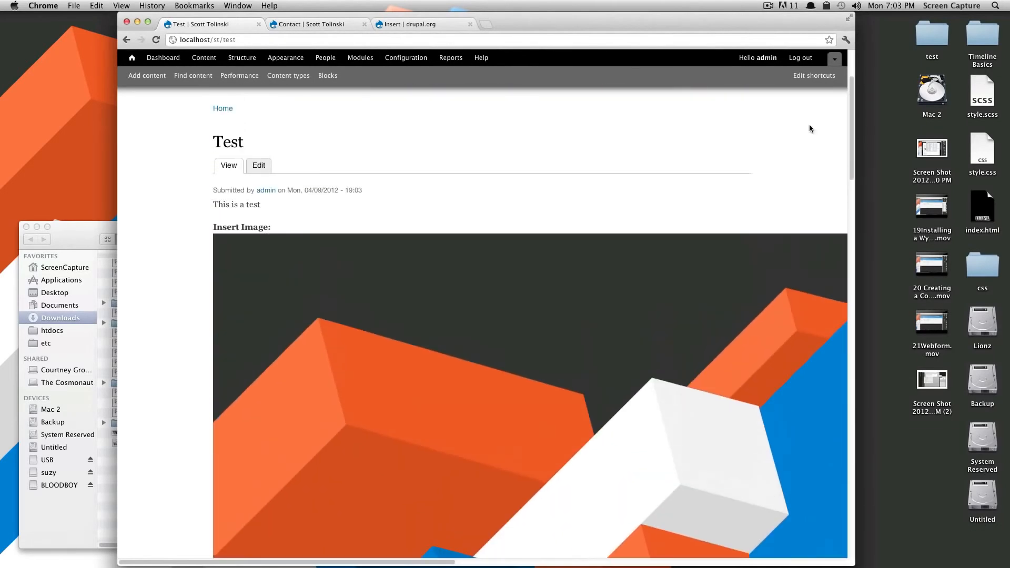
pyautogui.moveTo(273, 227); pyautogui.dragTo(222, 228)
pyautogui.scroll(3, 261, 233)
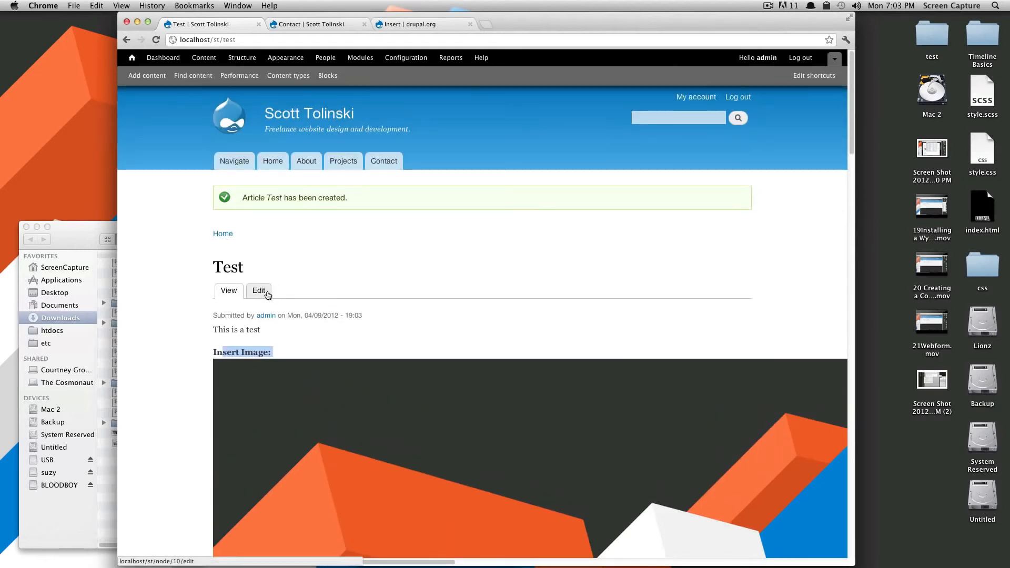
pyautogui.click(122, 39)
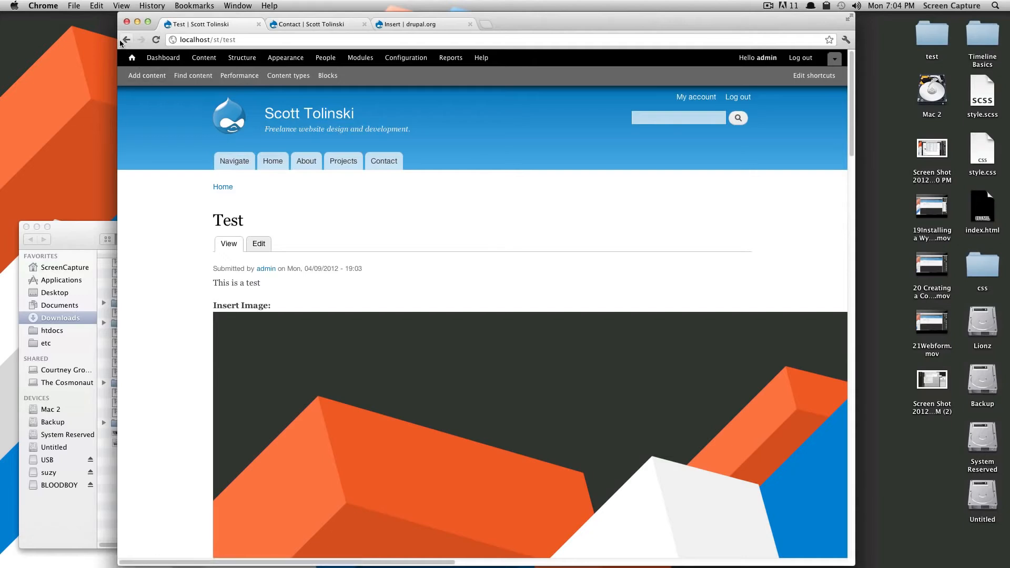
pyautogui.click(121, 40)
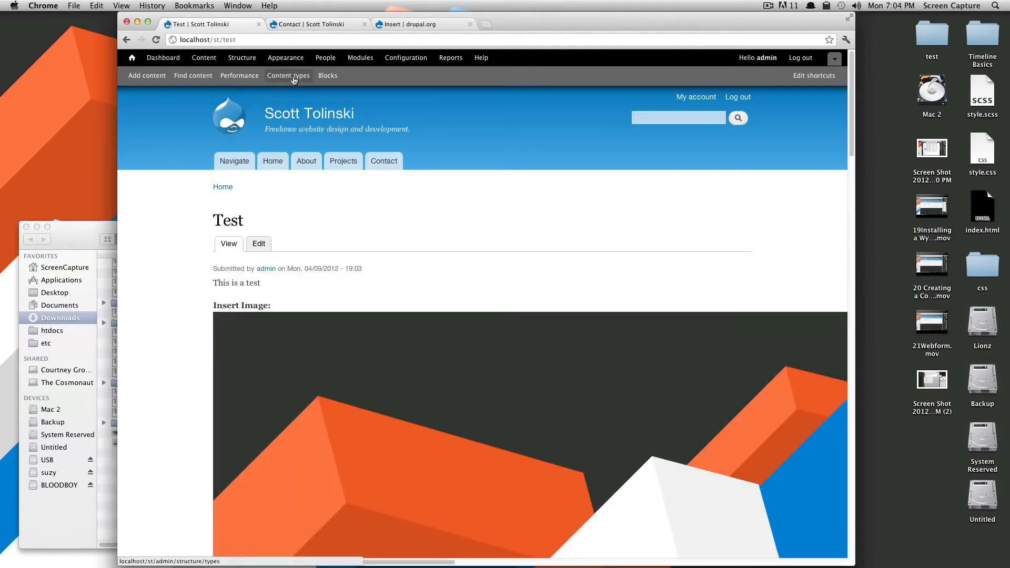
# Step: Set the Insert Image field's label and format to <Hidden> in the Article content type's display settings, and save
pyautogui.click(290, 78)
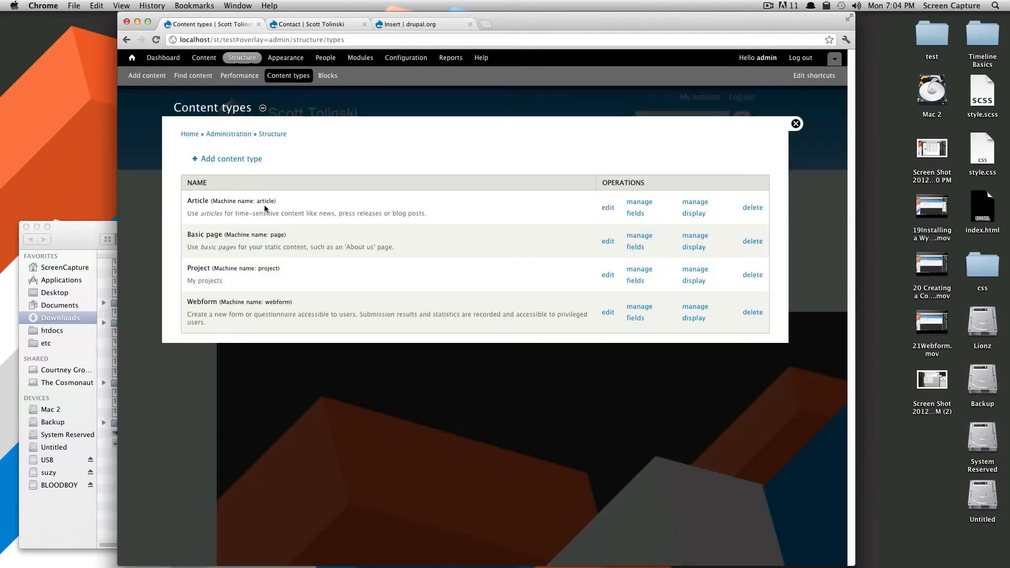
pyautogui.click(638, 211)
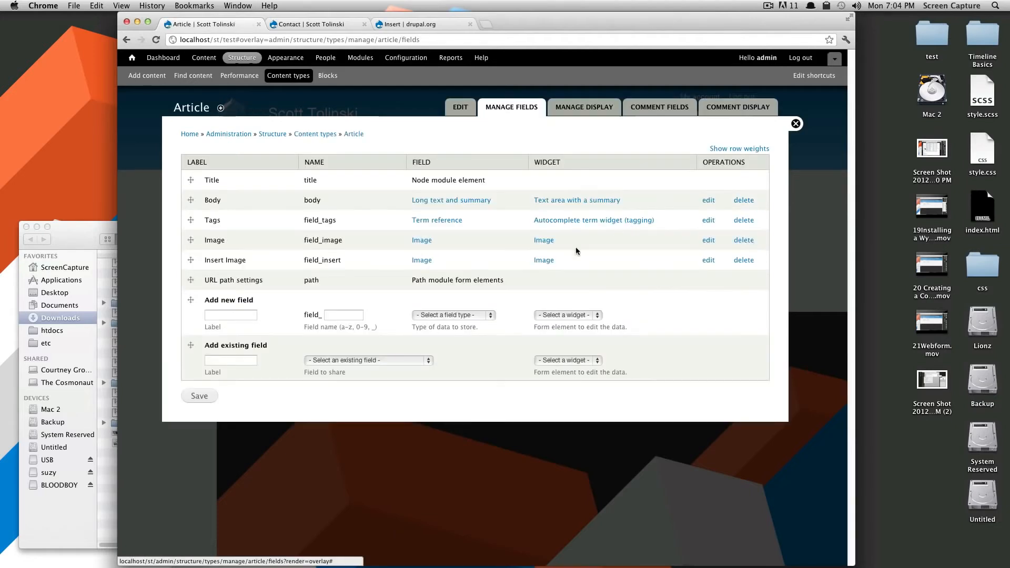
pyautogui.click(589, 114)
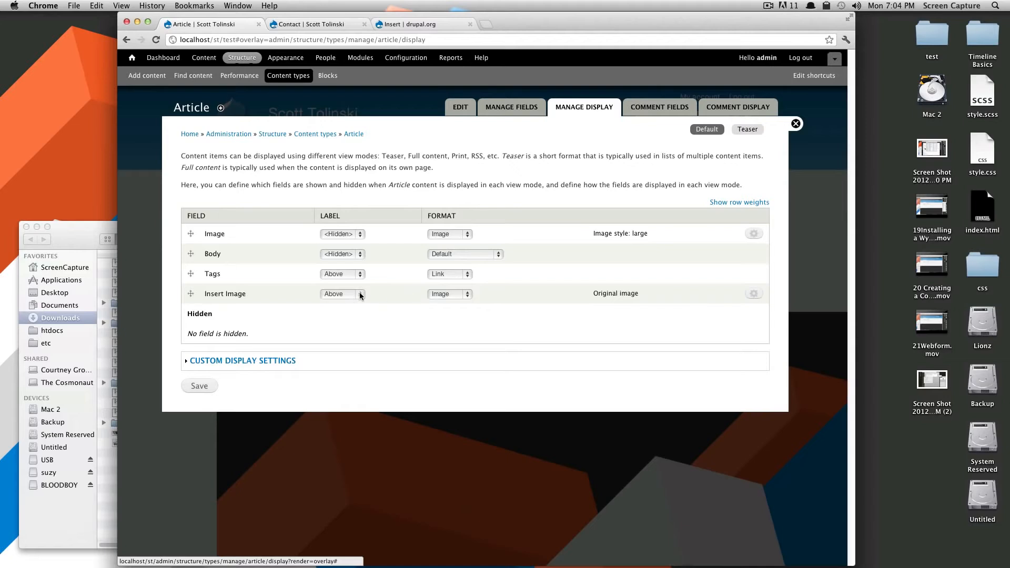
pyautogui.click(360, 295)
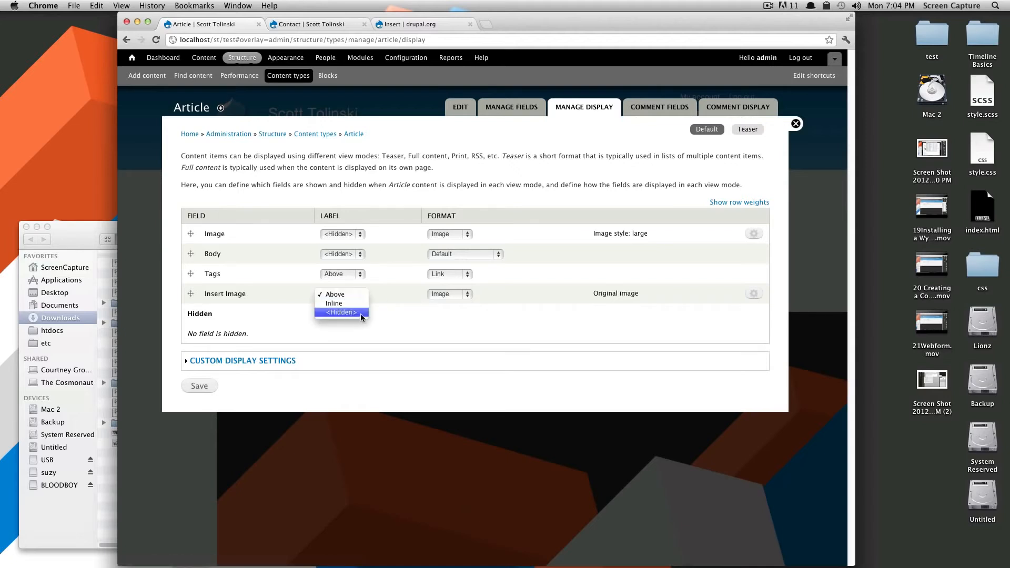
pyautogui.click(341, 312)
pyautogui.click(444, 294)
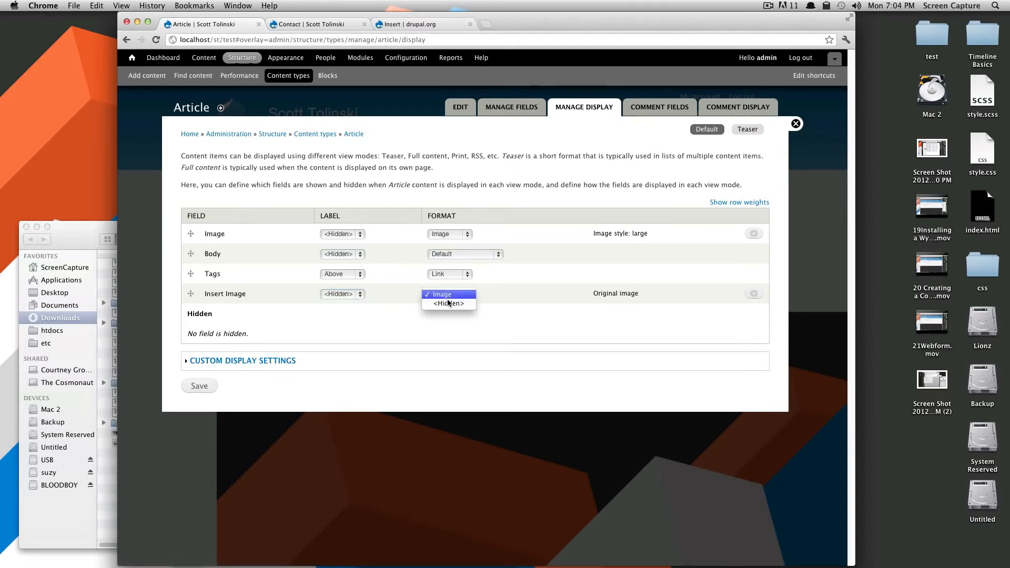
pyautogui.click(443, 303)
pyautogui.click(200, 359)
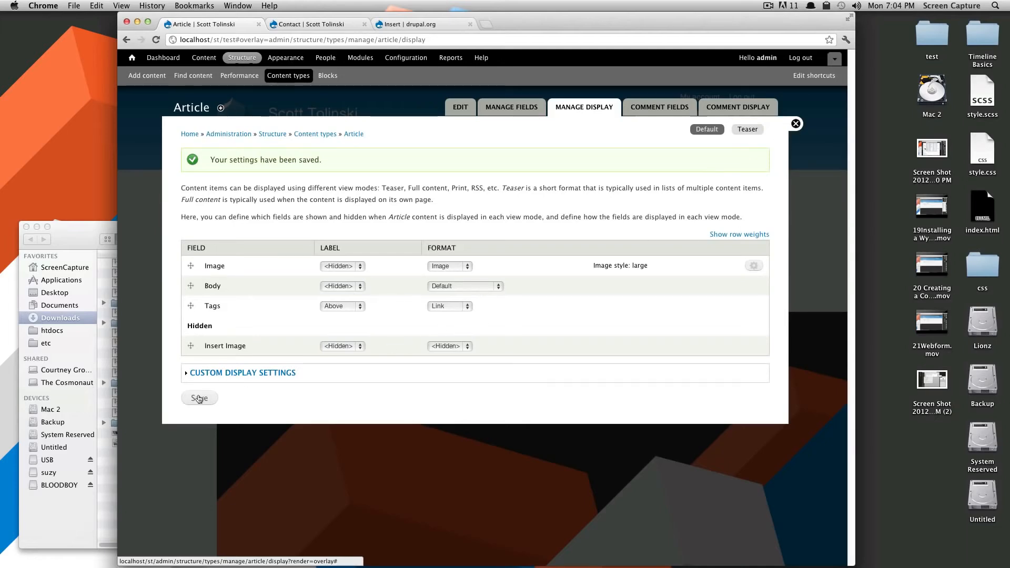
pyautogui.click(796, 124)
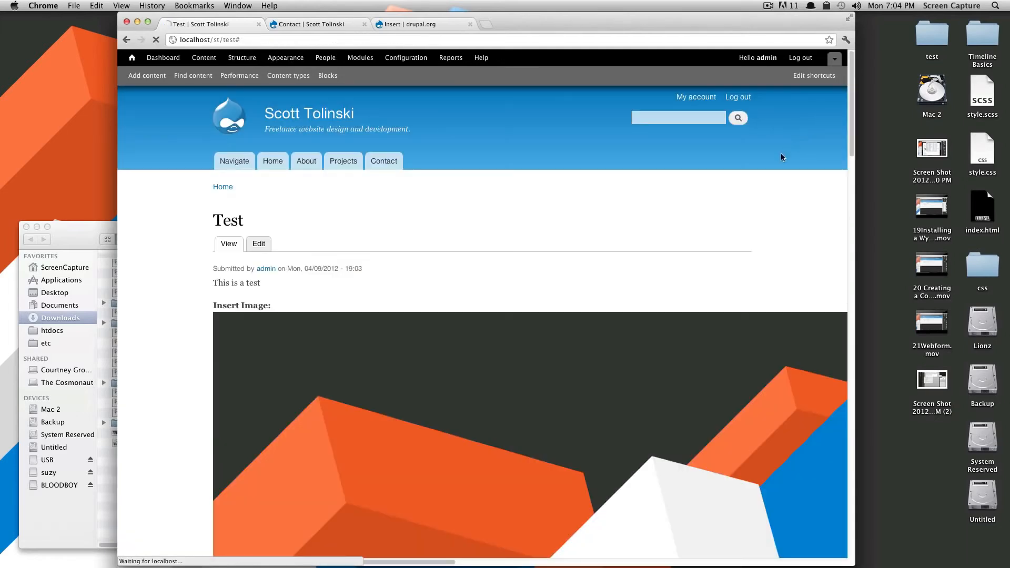
# Step: Set the text format of the "Test" article's body to Full HTML and save the article
pyautogui.scroll(10, 495, 343)
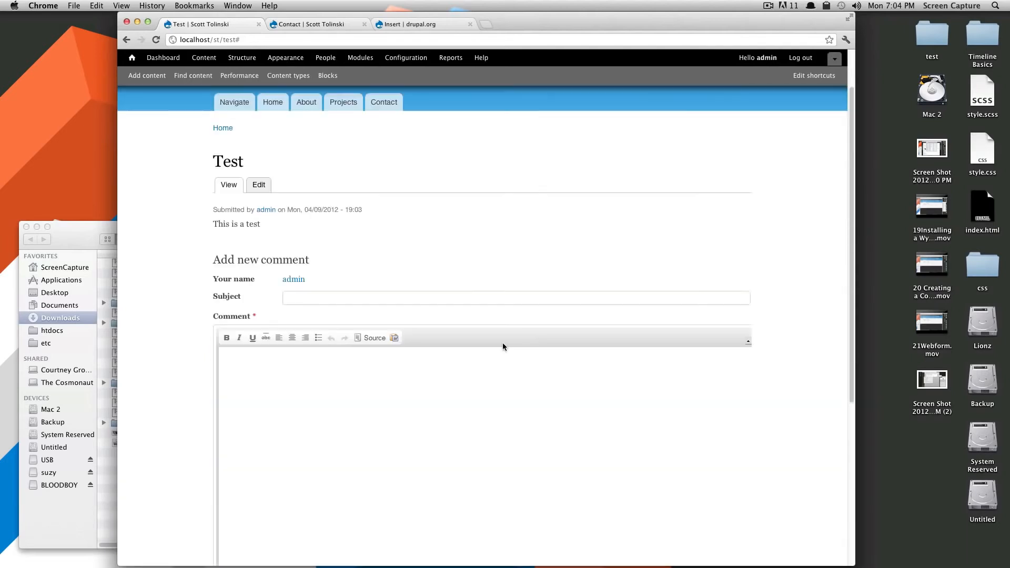
pyautogui.scroll(-8, 356, 311)
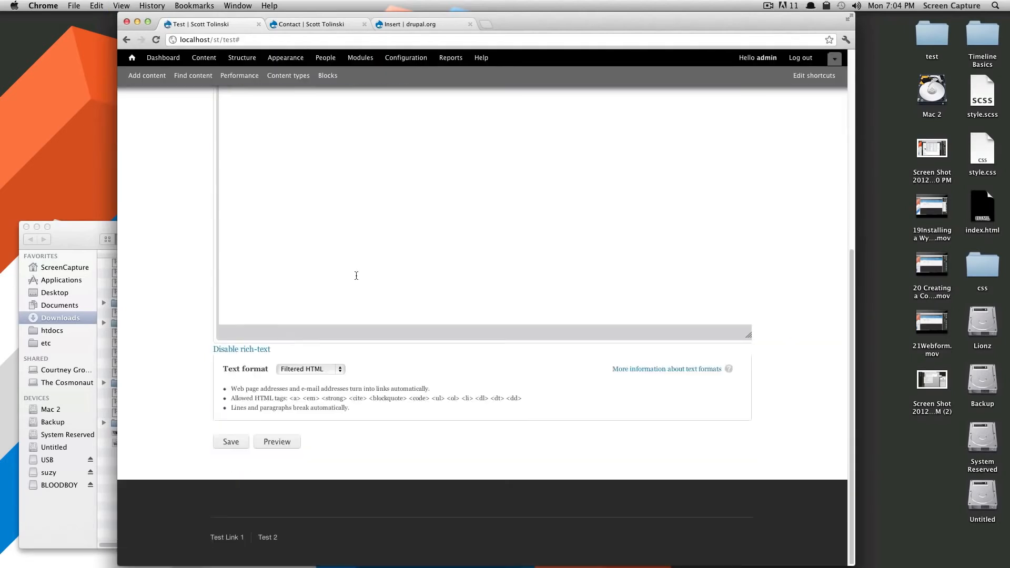
pyautogui.scroll(6, 354, 275)
pyautogui.scroll(3, 294, 261)
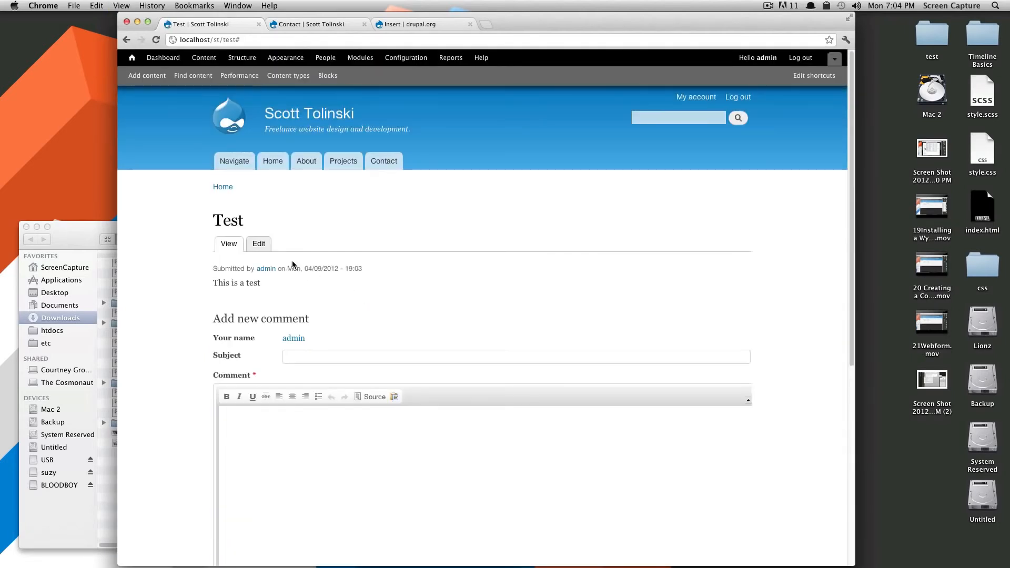
pyautogui.click(259, 245)
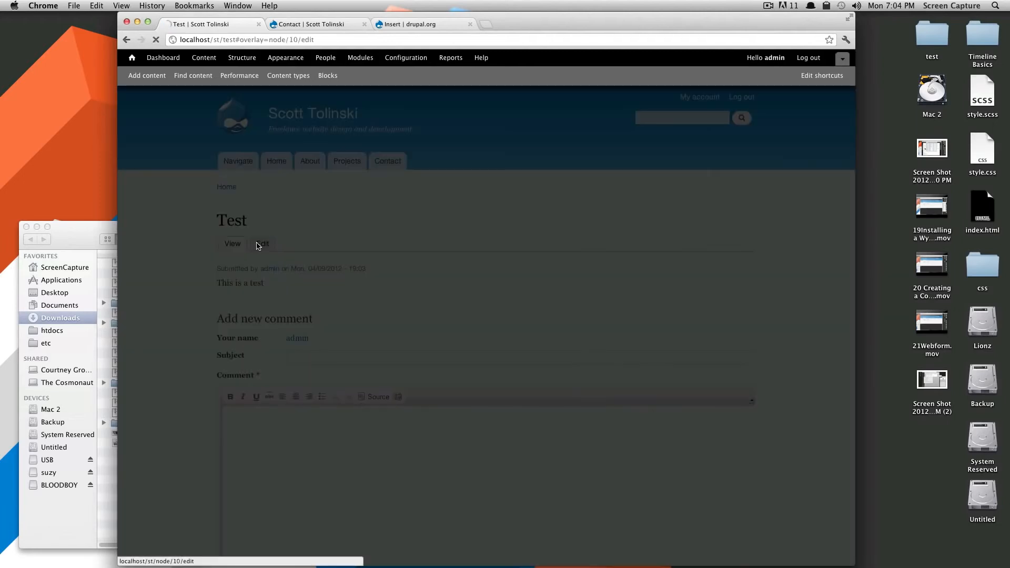
pyautogui.scroll(-10, 524, 300)
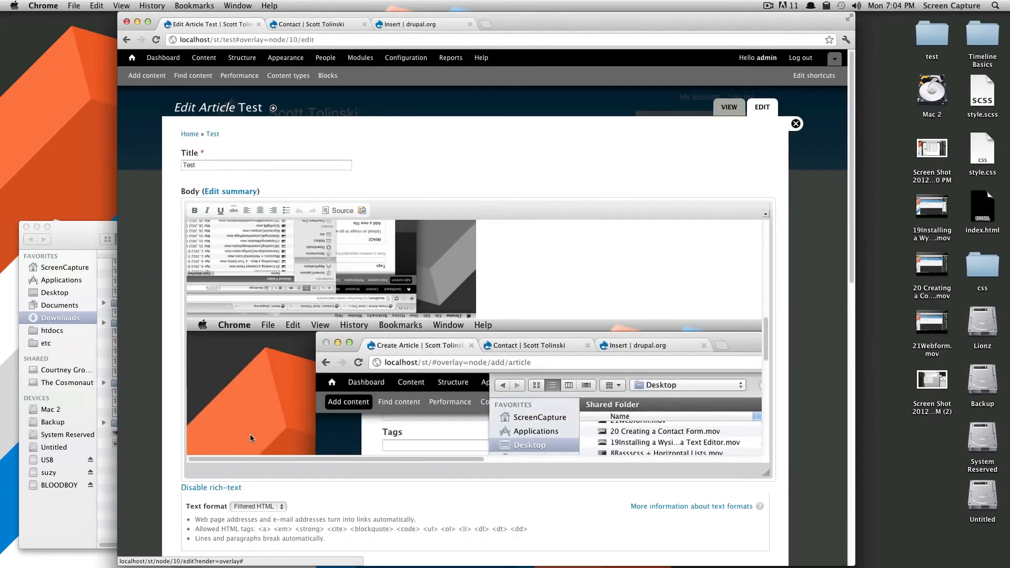
pyautogui.scroll(-3, 251, 458)
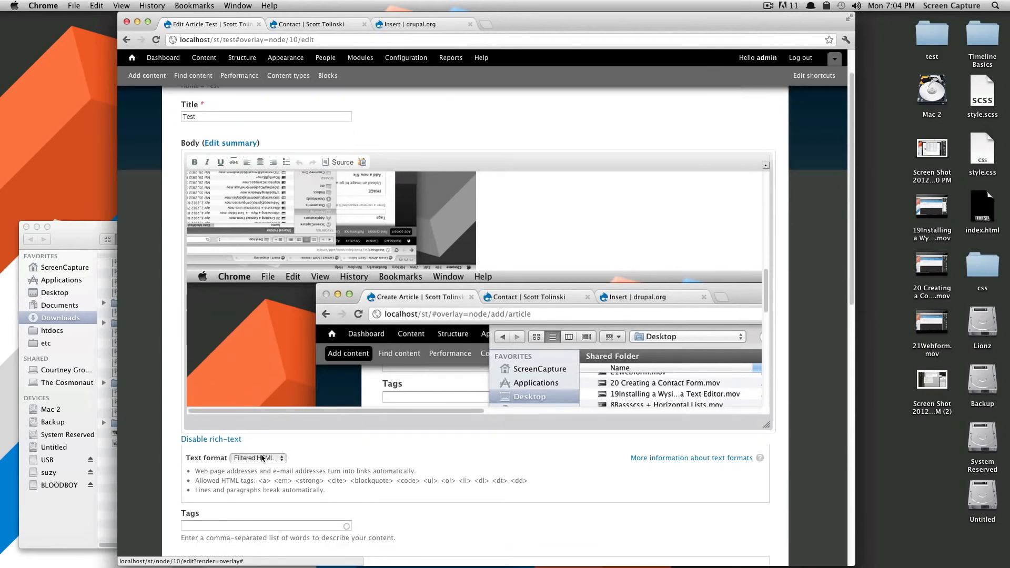
pyautogui.click(268, 464)
pyautogui.click(271, 468)
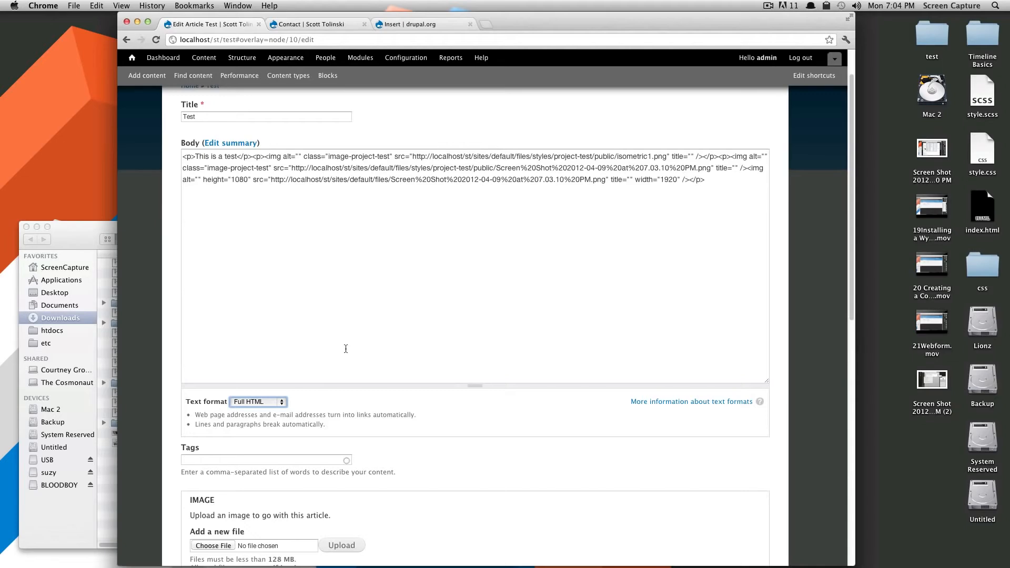
pyautogui.scroll(-10, 324, 472)
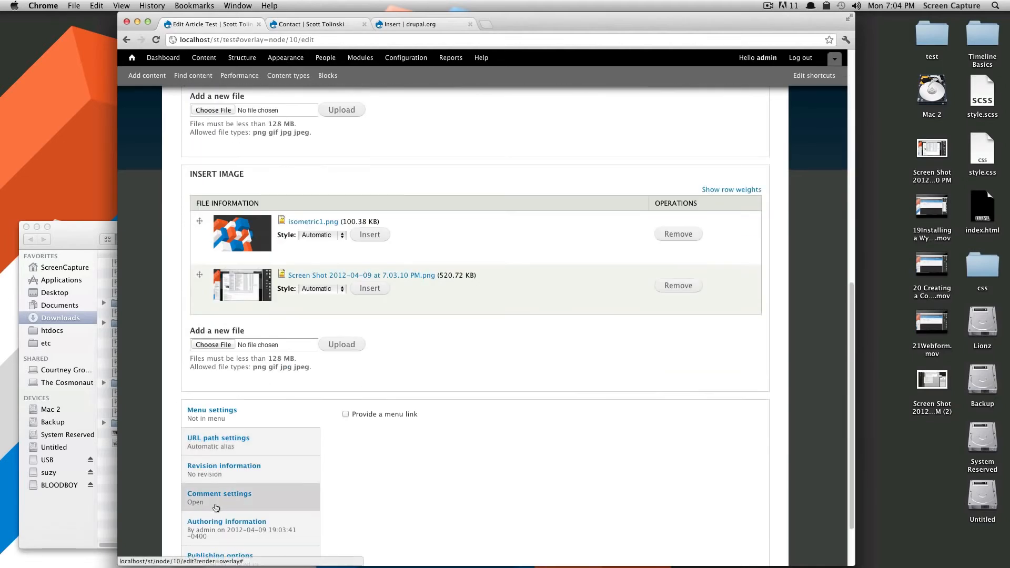
pyautogui.click(205, 515)
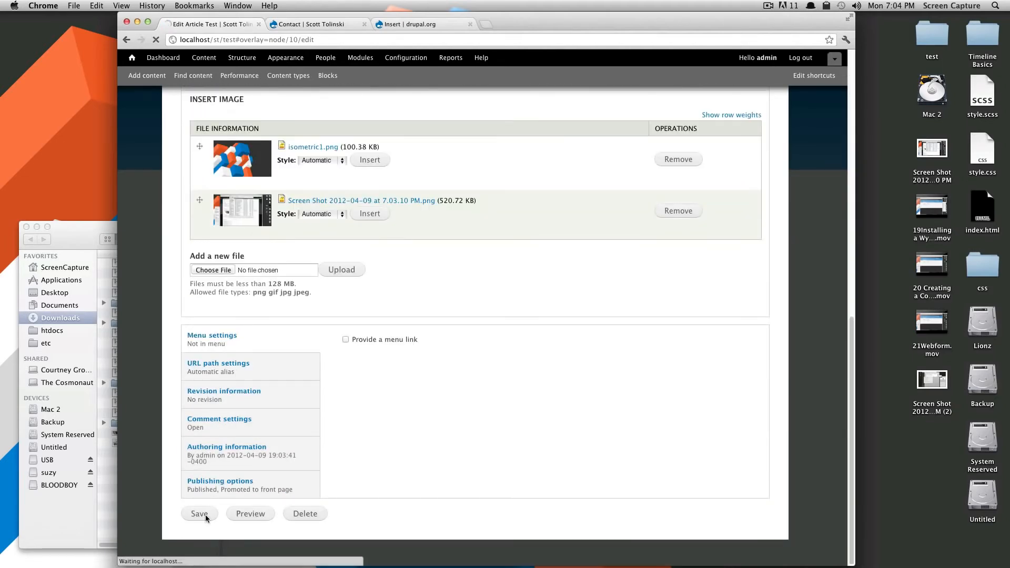
# Step: Check the images on the published "Test" article, and examine its body markup and text format in the edit form
pyautogui.scroll(-6, 576, 412)
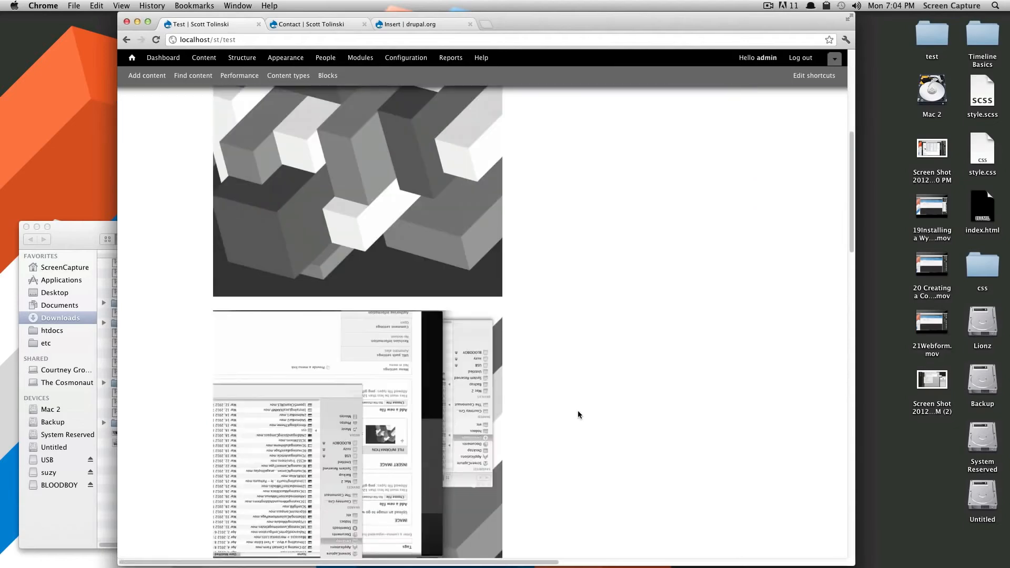
pyautogui.scroll(4, 578, 411)
pyautogui.scroll(3, 567, 402)
pyautogui.click(259, 289)
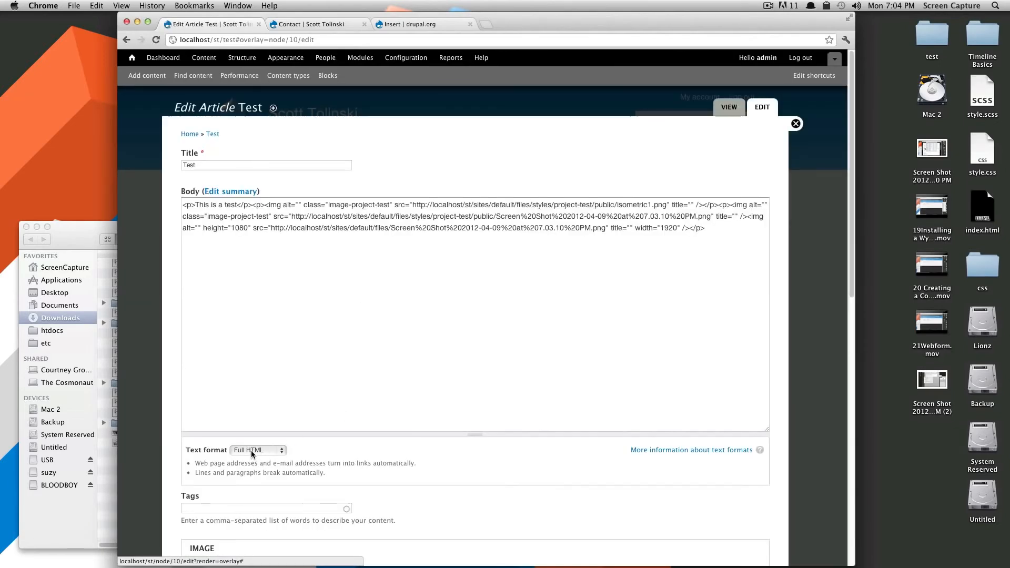
pyautogui.click(258, 450)
pyautogui.click(271, 452)
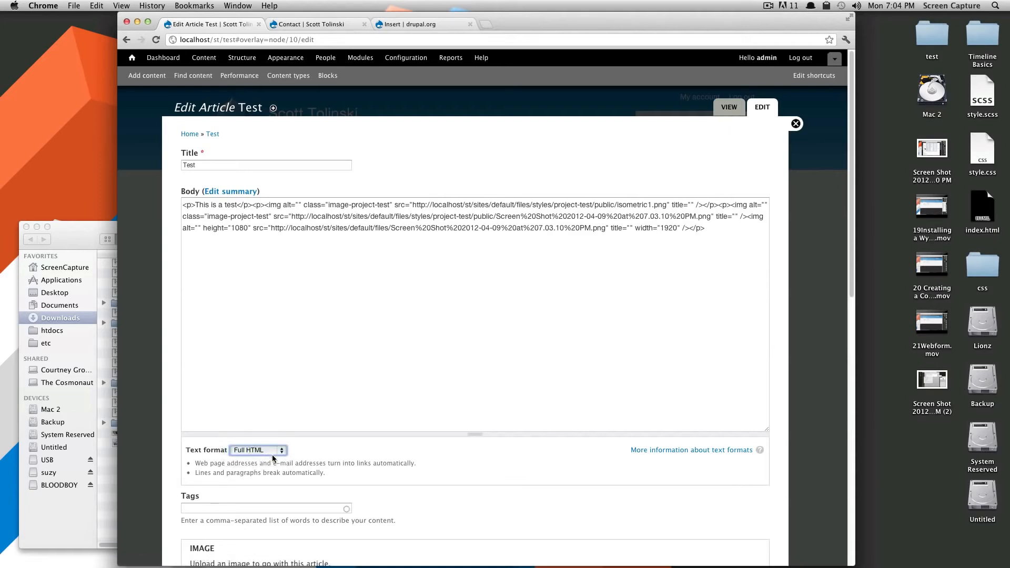
pyautogui.click(410, 363)
pyautogui.moveTo(224, 228); pyautogui.dragTo(338, 392)
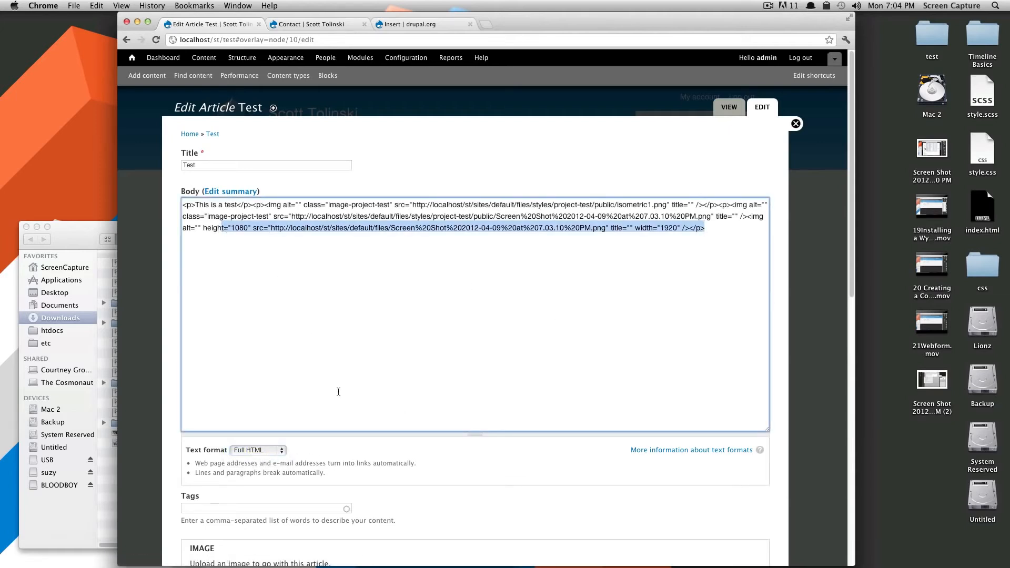
pyautogui.click(308, 392)
pyautogui.scroll(-3, 345, 250)
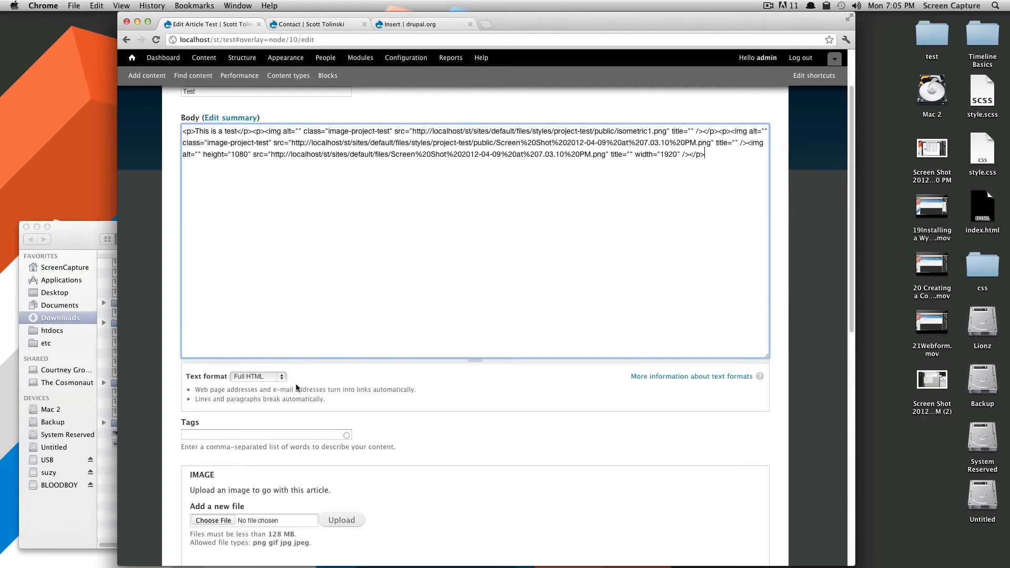
pyautogui.scroll(3, 179, 367)
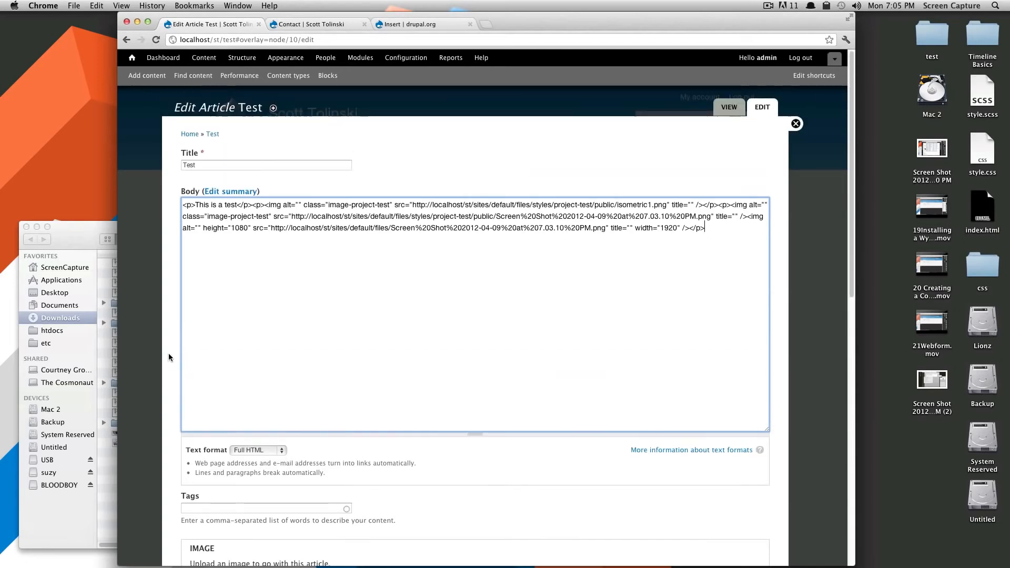
# Step: Assign CKEditor 3.6.2.7275 to the Full HTML input format in the Wysiwyg profiles and save
pyautogui.click(401, 60)
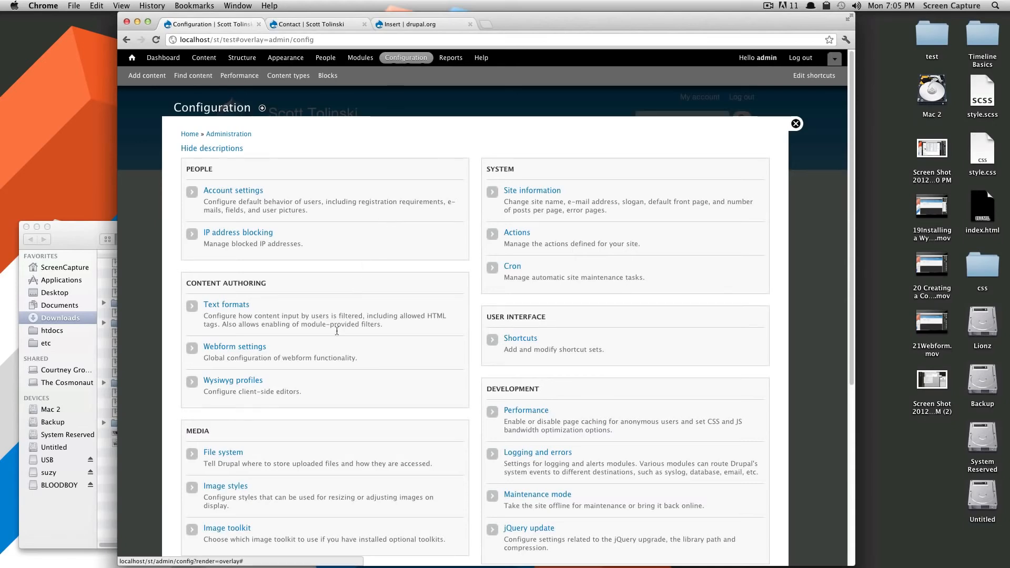
pyautogui.scroll(-3, 304, 333)
pyautogui.click(247, 301)
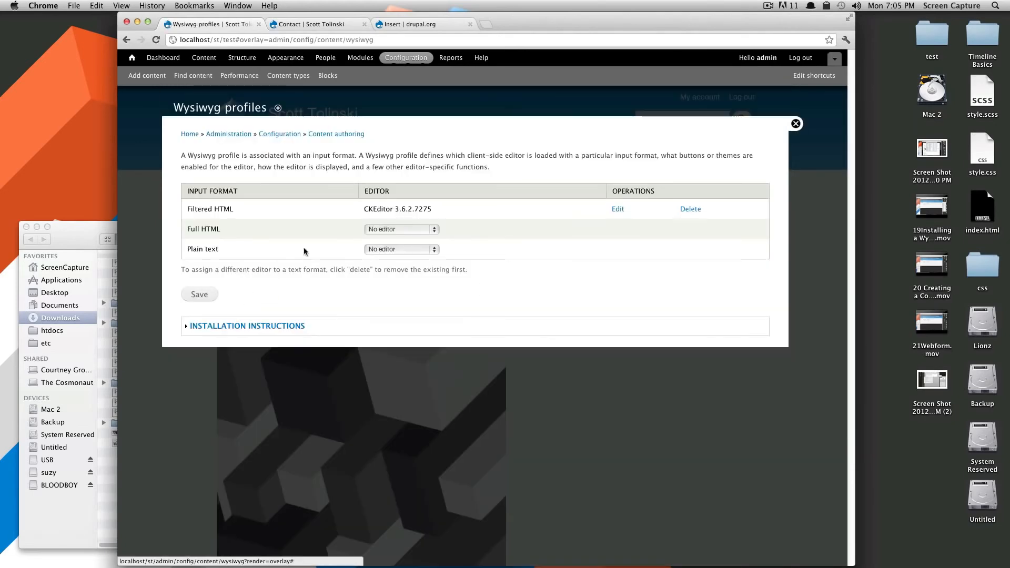
pyautogui.click(372, 231)
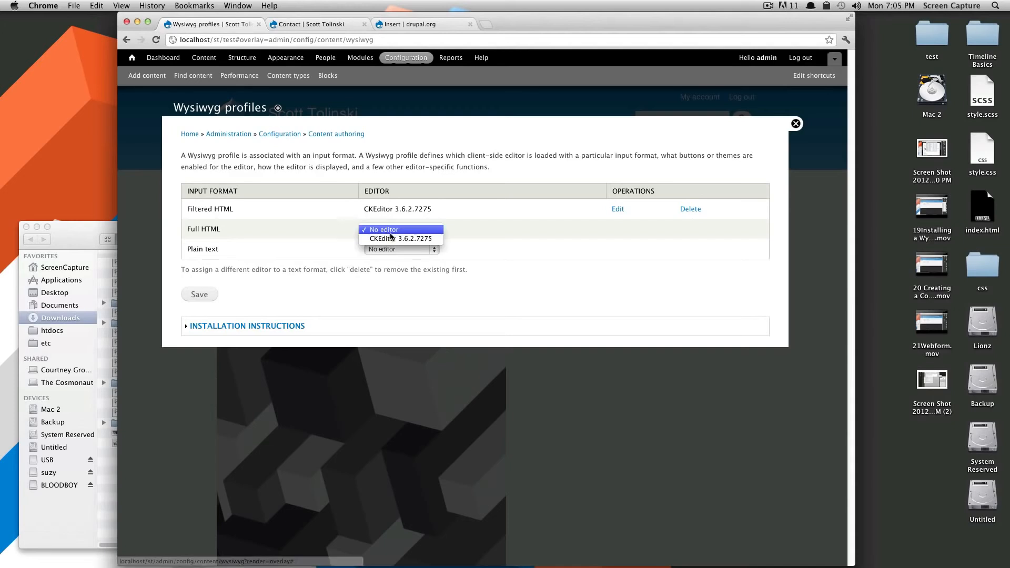
pyautogui.click(400, 239)
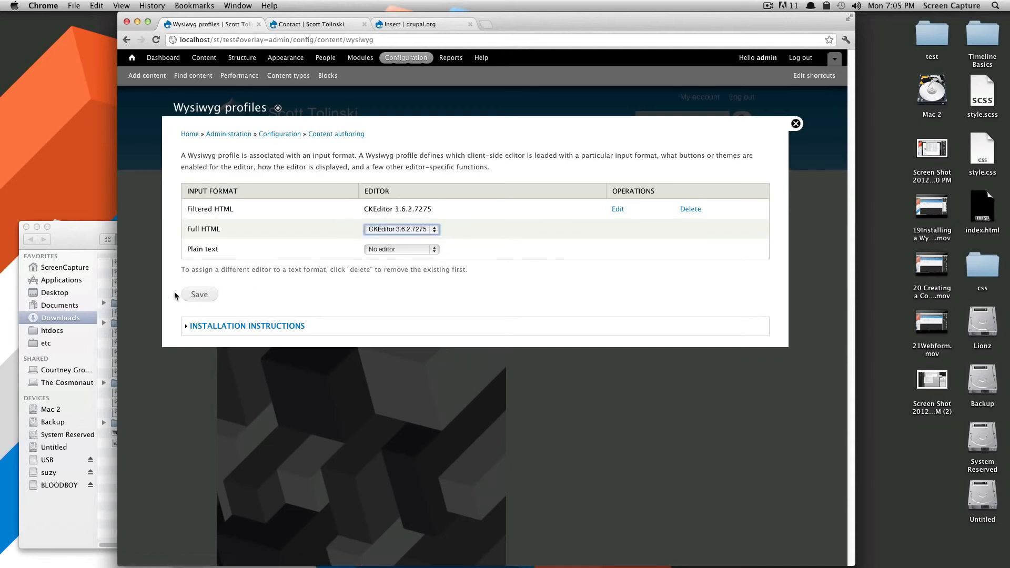
pyautogui.click(190, 295)
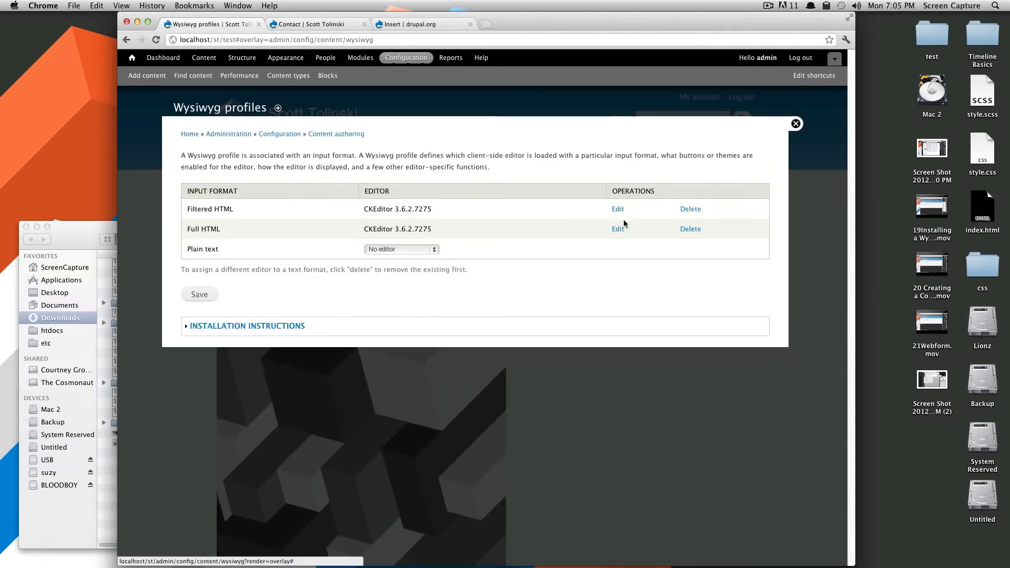
# Step: Enable the Bold, Align left and Justify buttons in the Full HTML CKEditor profile and save it
pyautogui.click(619, 229)
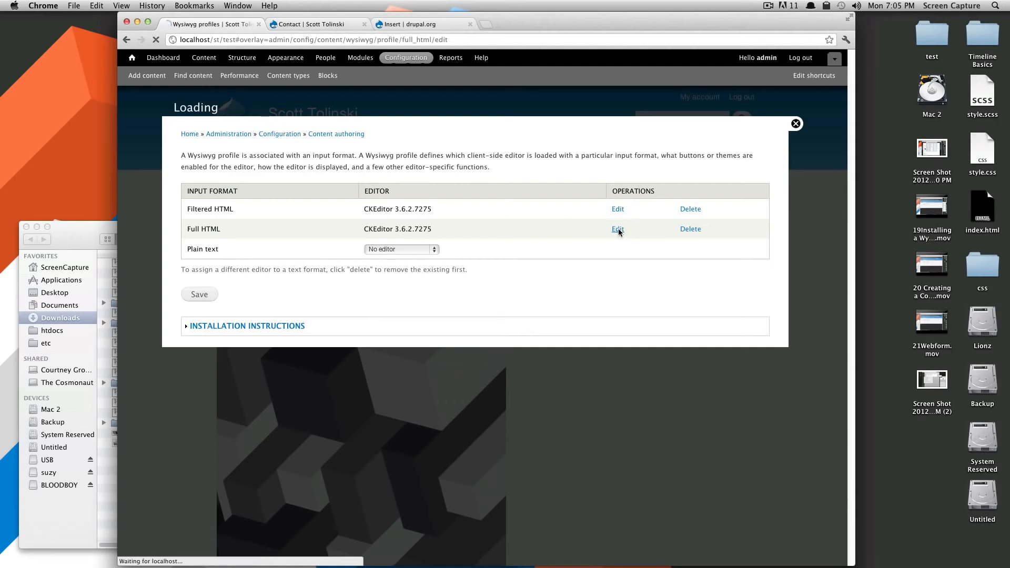
pyautogui.click(242, 186)
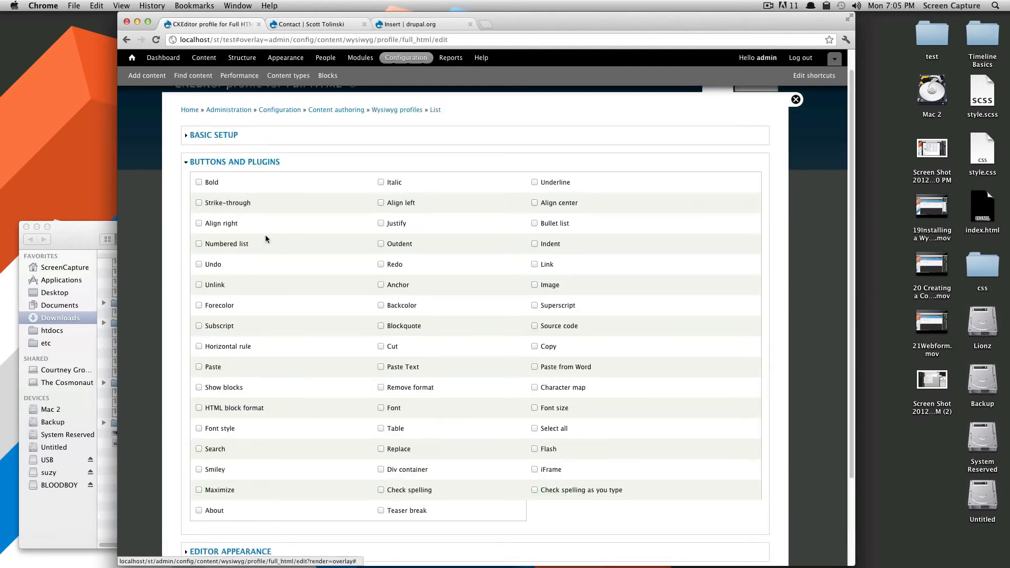
pyautogui.click(199, 182)
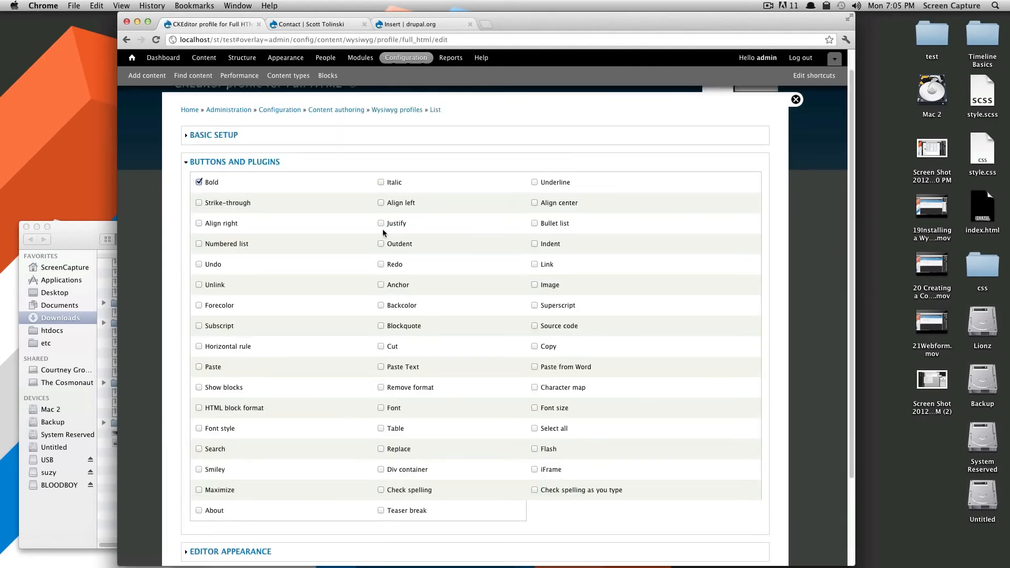
pyautogui.click(381, 202)
pyautogui.click(381, 223)
pyautogui.scroll(-5, 257, 473)
pyautogui.click(198, 522)
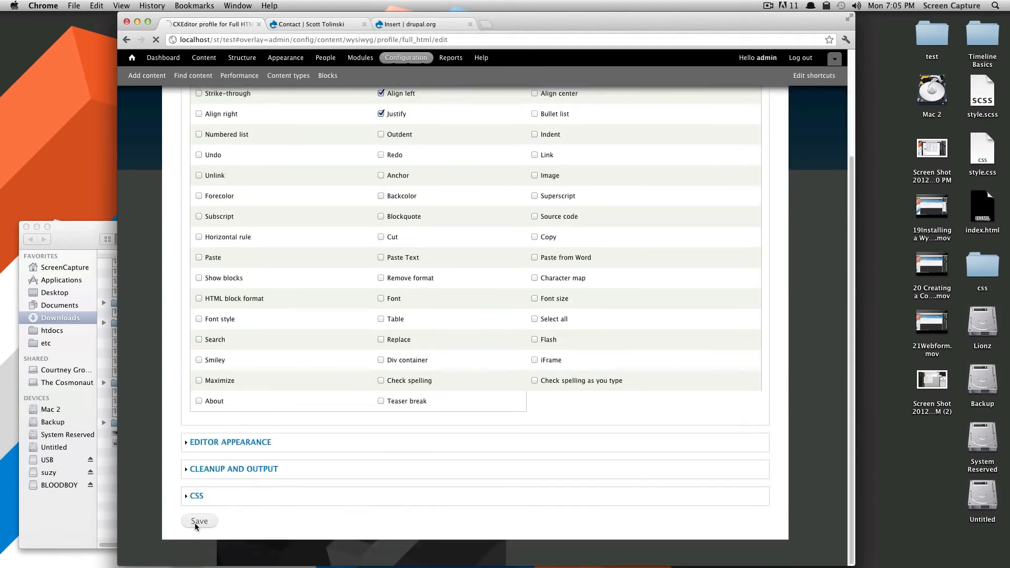
pyautogui.click(208, 331)
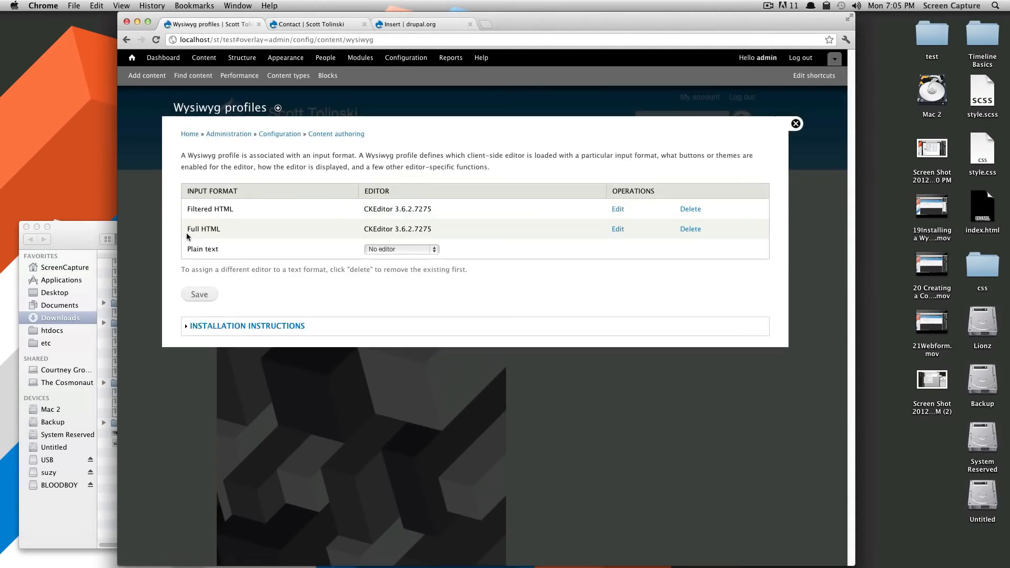
# Step: Open the "Test" article for editing and check its images in the rich-text body and the available text formats
pyautogui.click(796, 124)
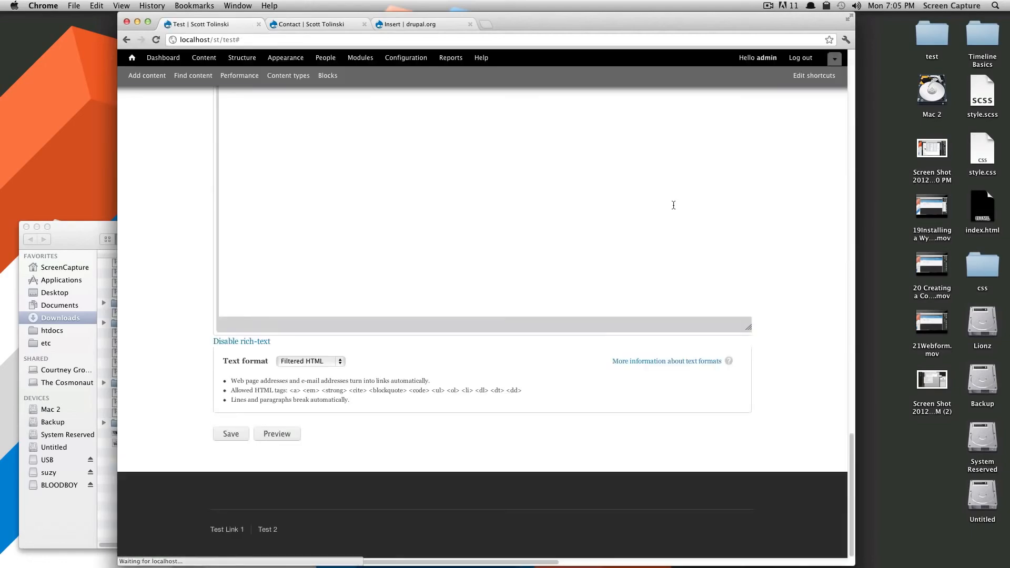
pyautogui.scroll(15, 532, 264)
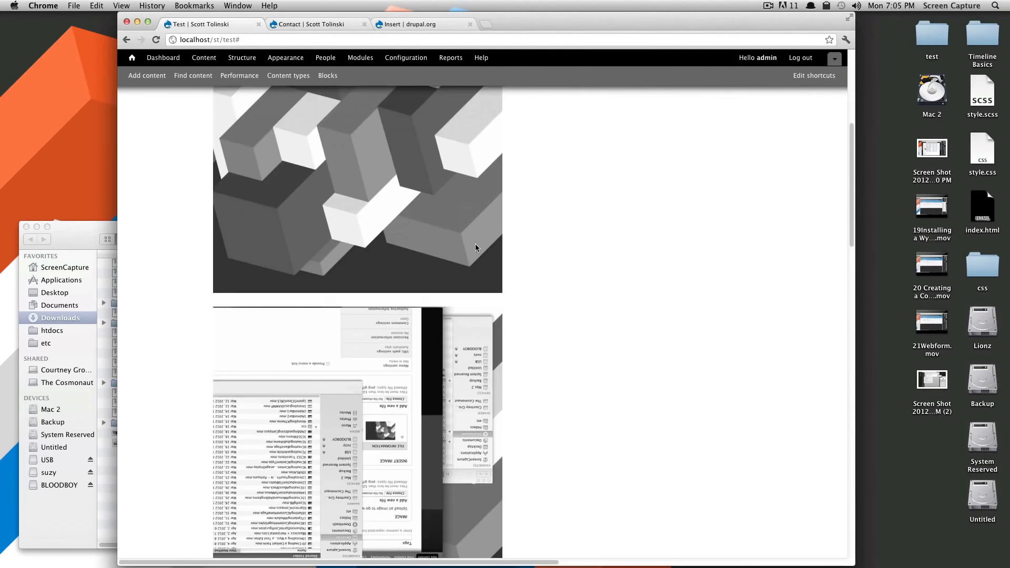
pyautogui.scroll(5, 476, 247)
pyautogui.click(259, 244)
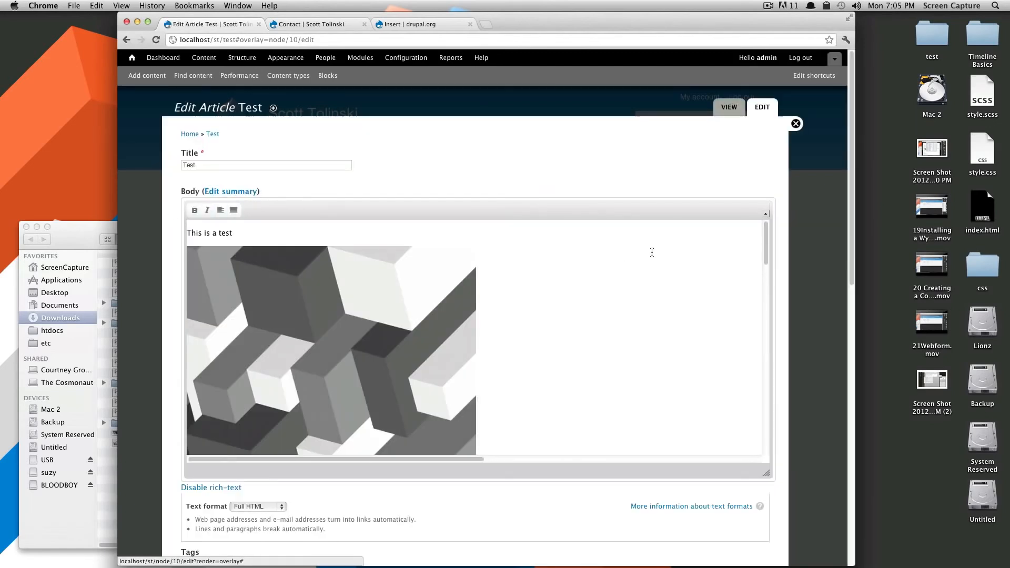
pyautogui.scroll(-5, 636, 314)
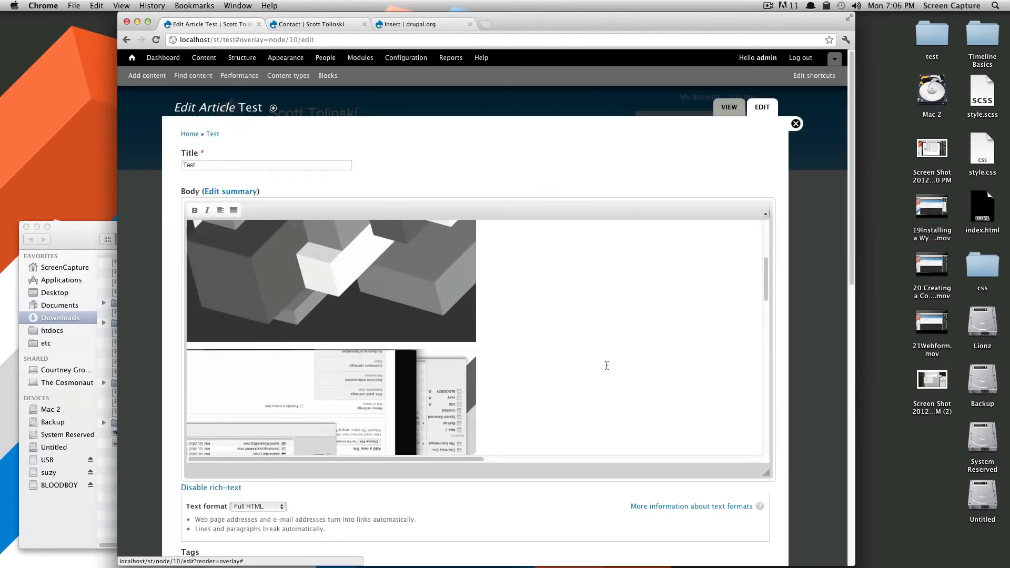
pyautogui.scroll(-3, 606, 365)
pyautogui.scroll(-4, 427, 491)
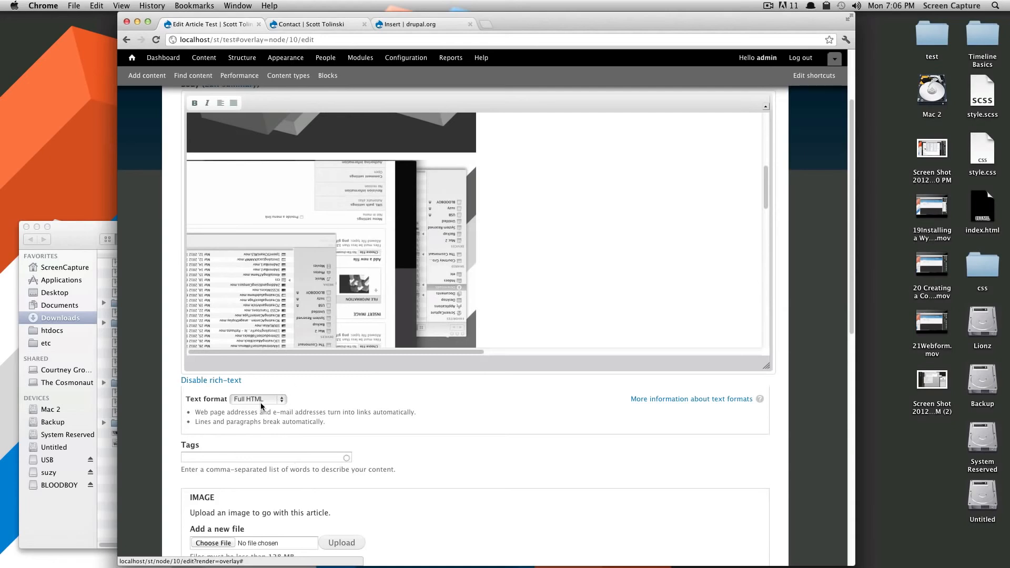
pyautogui.click(259, 400)
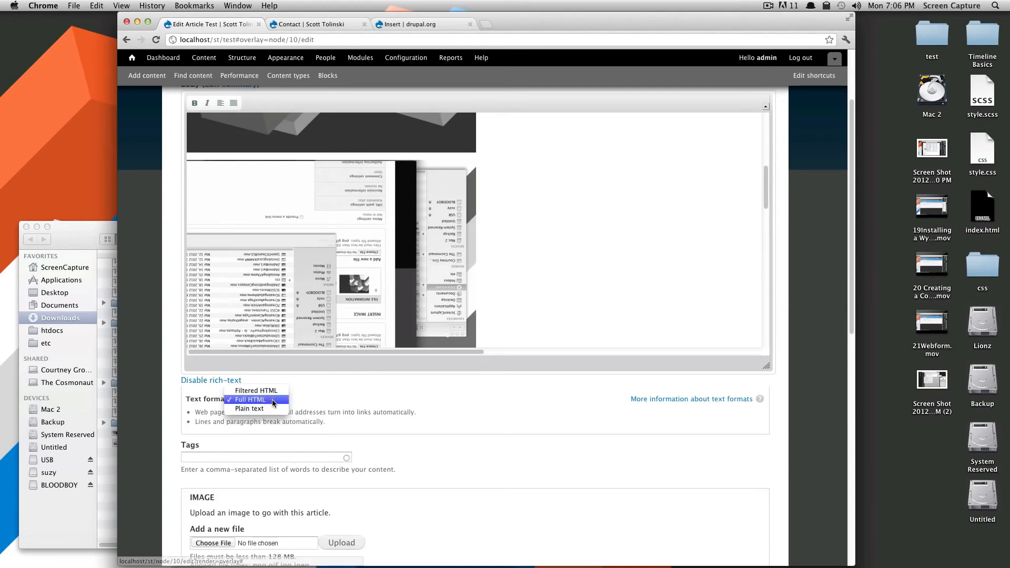
pyautogui.click(374, 412)
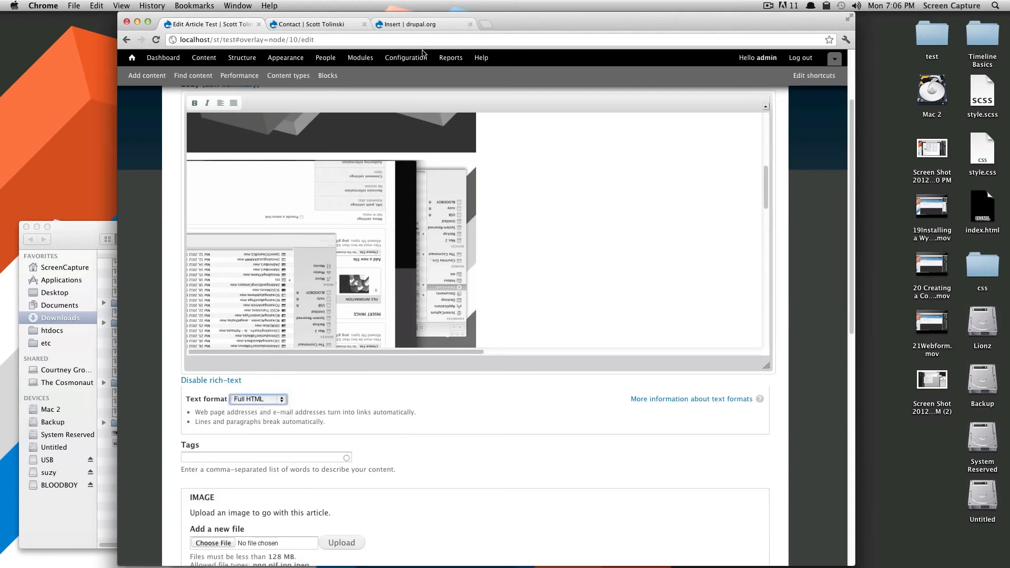
# Step: Move Full HTML above Filtered HTML in the site's text format order and save the changes
pyautogui.click(407, 60)
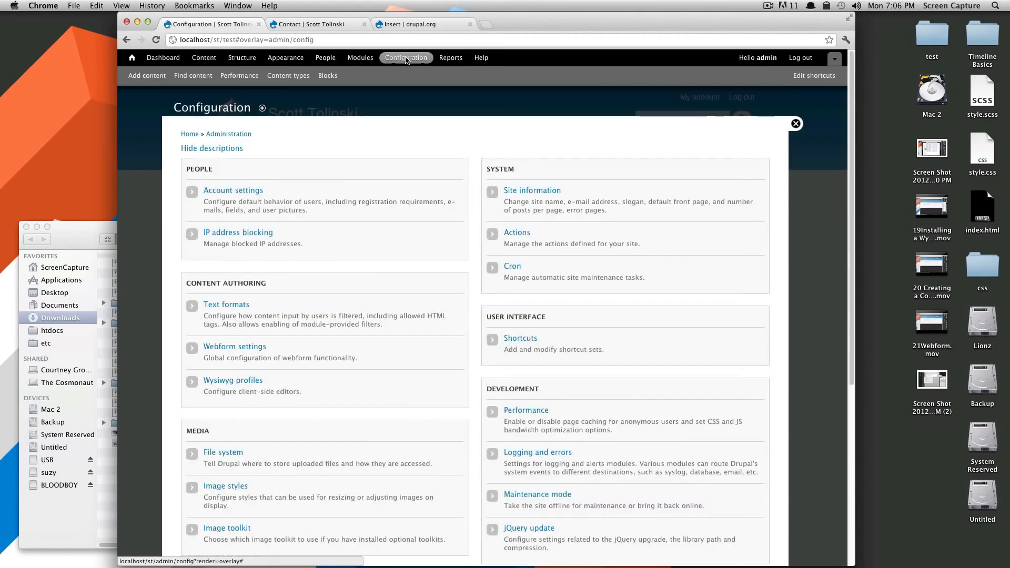
pyautogui.click(236, 306)
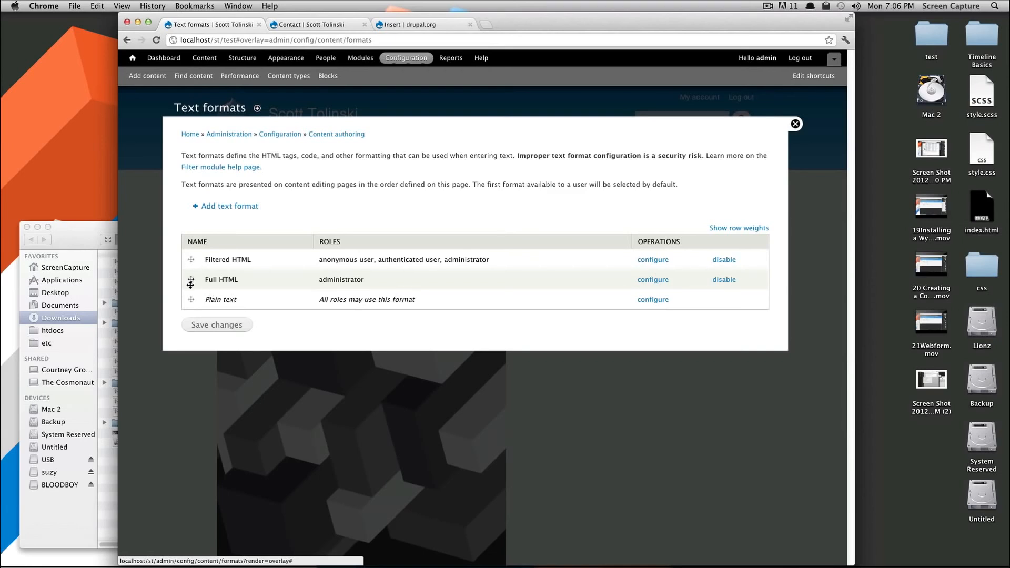
pyautogui.moveTo(190, 284); pyautogui.dragTo(191, 264)
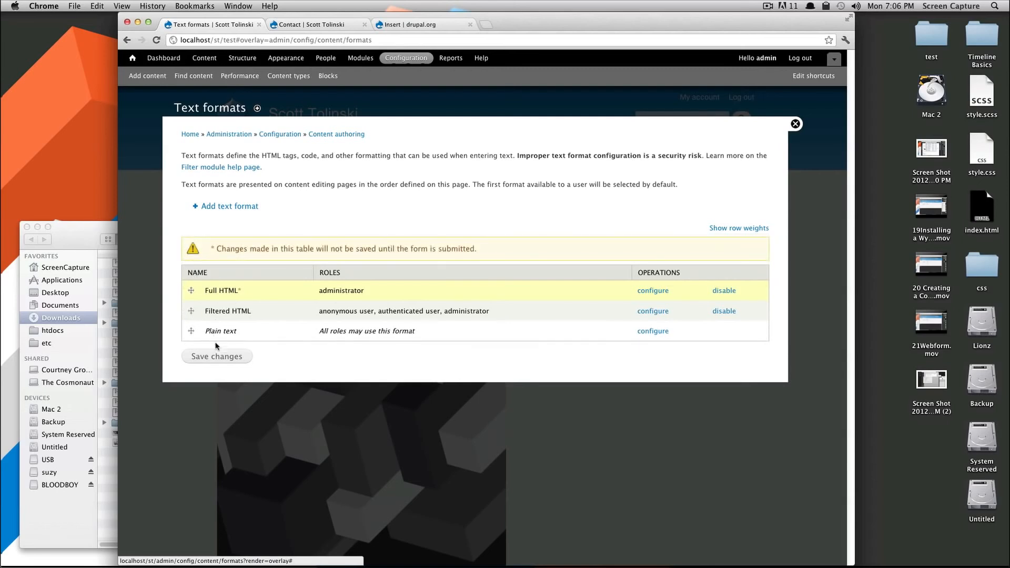
pyautogui.click(220, 358)
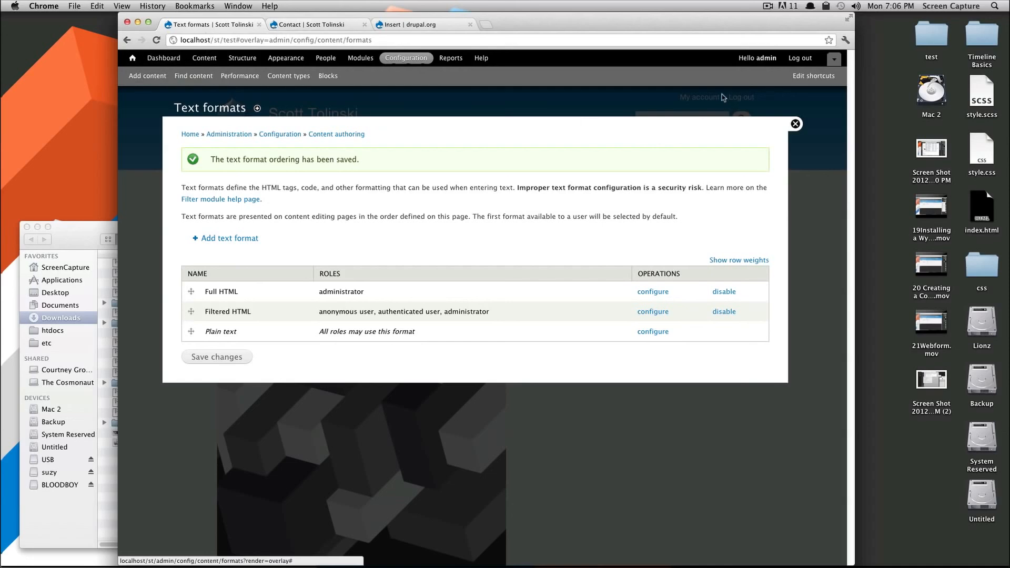
pyautogui.click(795, 124)
# Step: Start a new Article titled "safds" with the body text "asdfas"
pyautogui.click(156, 76)
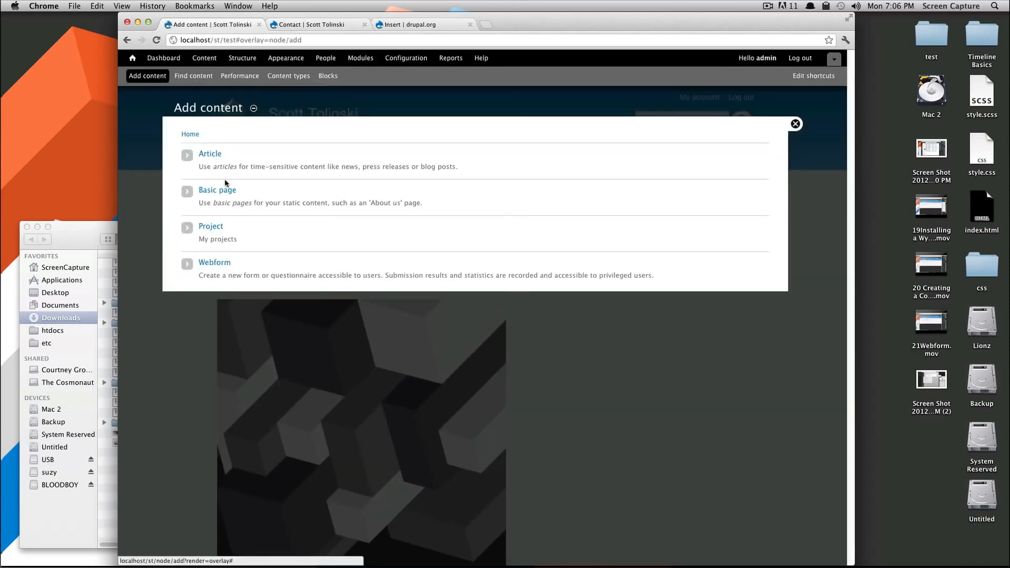
pyautogui.click(216, 157)
pyautogui.click(276, 167)
pyautogui.write('asdf')
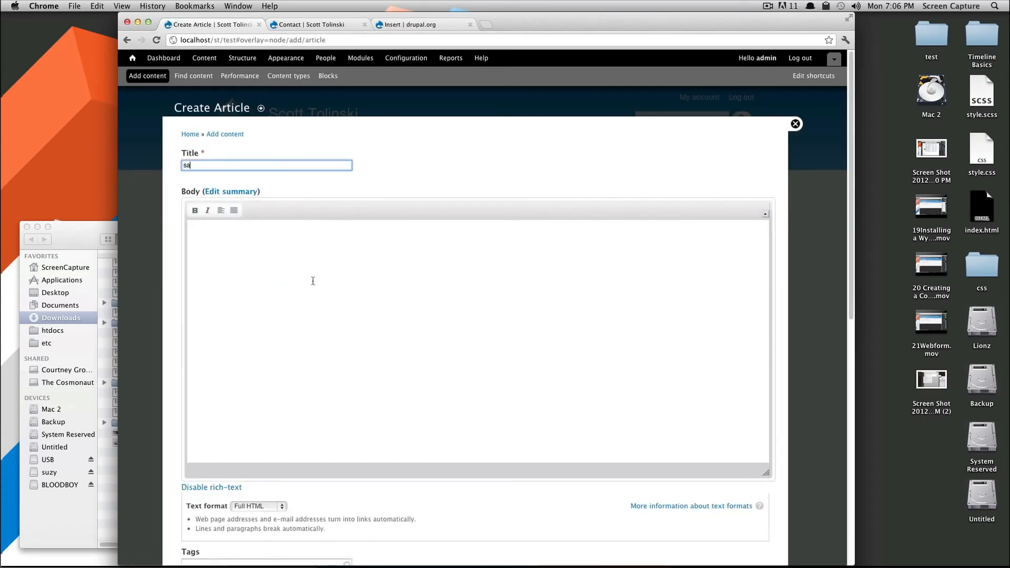
pyautogui.click(314, 293)
pyautogui.write('asdfas')
# Step: Upload "Screen Shot 2012-04-09 at 7.03.10 PM.png" from the Desktop to the article's Insert Image field
pyautogui.scroll(-5, 330, 421)
pyautogui.scroll(-3, 330, 474)
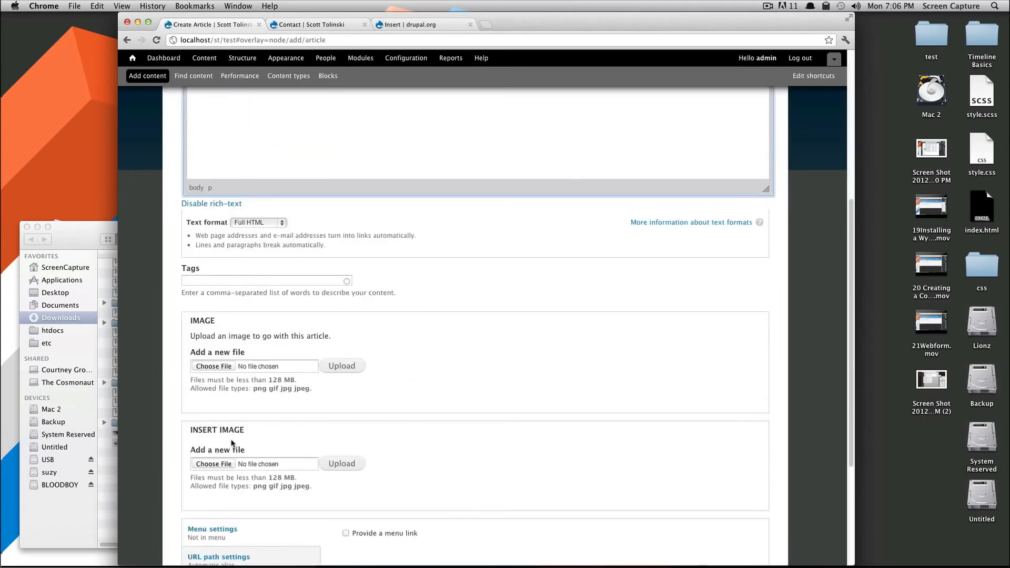
pyautogui.click(215, 464)
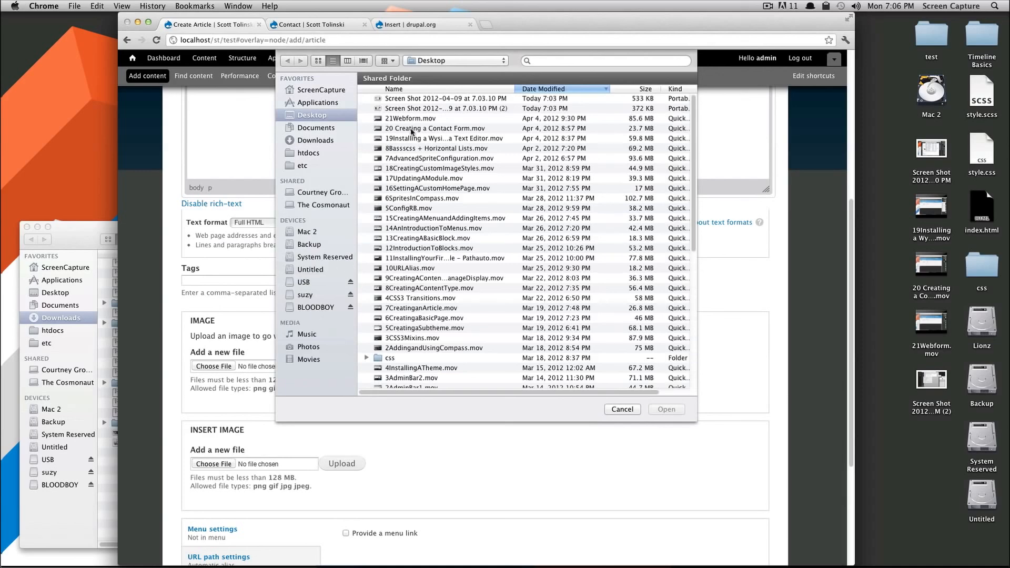
pyautogui.doubleClick(413, 101)
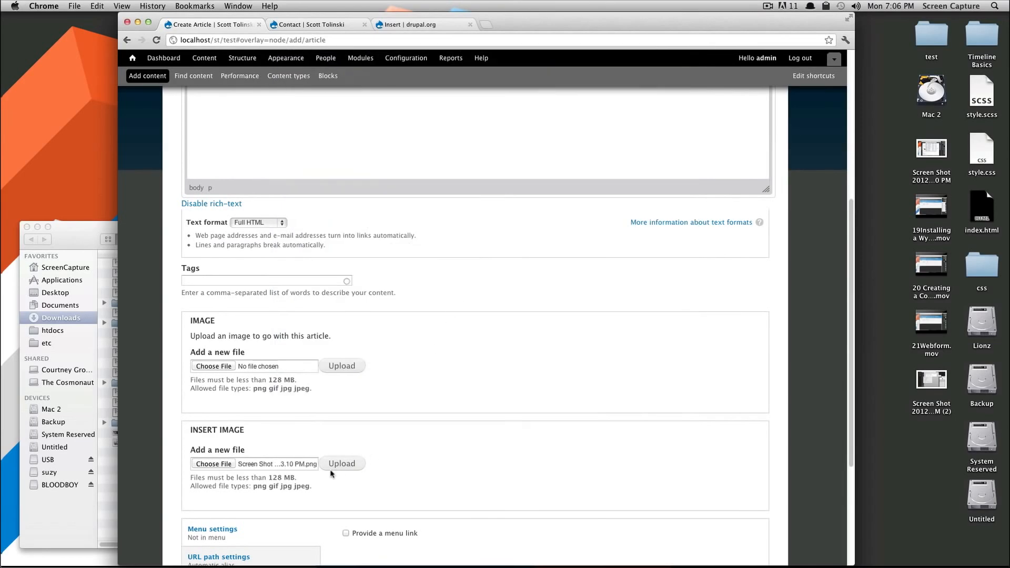
pyautogui.click(331, 466)
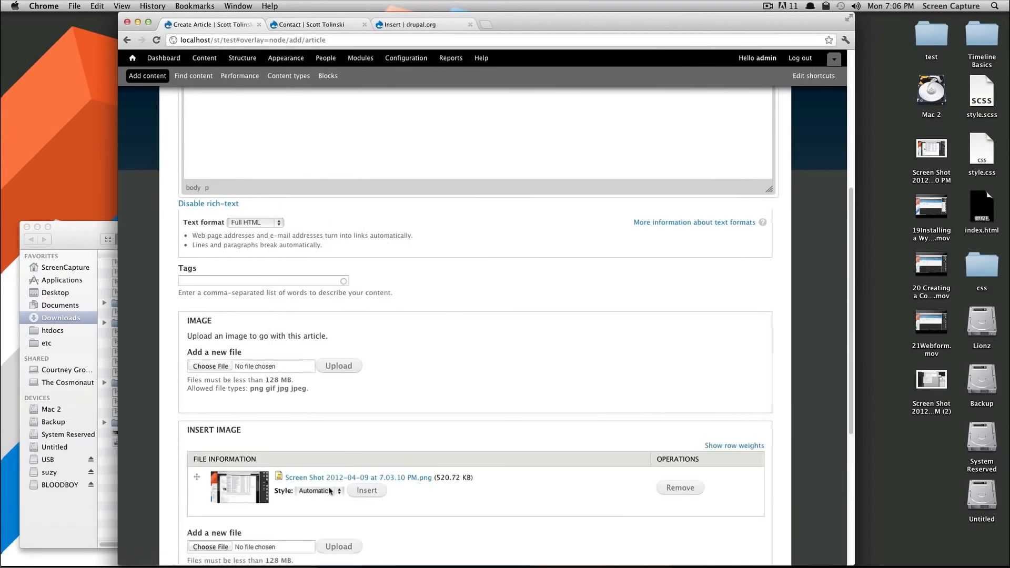
# Step: Insert the uploaded screenshot into the article body with the project-test style and check it in the editor
pyautogui.click(331, 491)
pyautogui.click(332, 482)
pyautogui.click(367, 490)
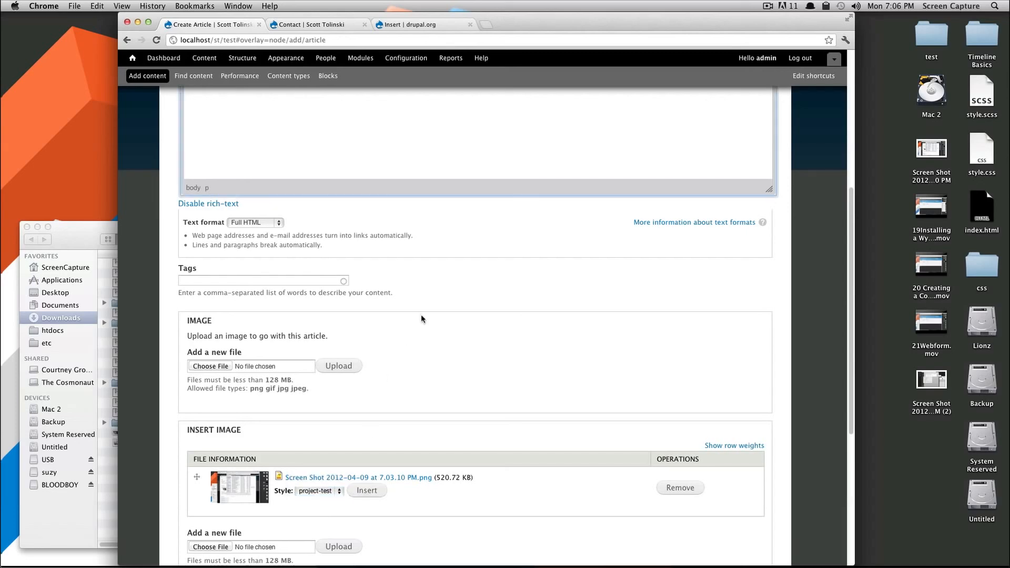
pyautogui.scroll(5, 377, 265)
pyautogui.click(568, 269)
pyautogui.scroll(-3, 552, 294)
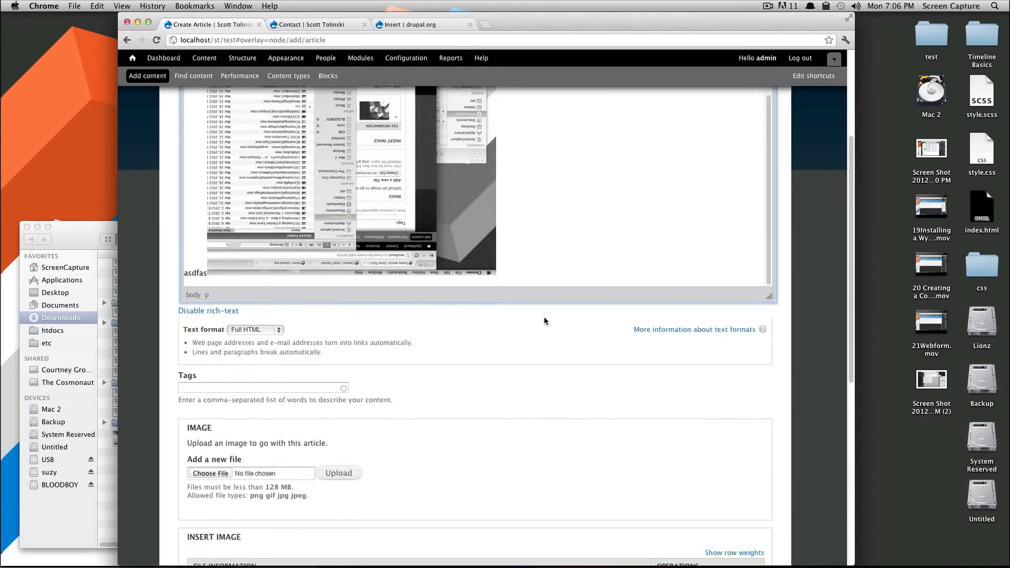
pyautogui.scroll(3, 261, 398)
# Step: Save the new article and check the inserted image on its published page
pyautogui.scroll(-15, 438, 446)
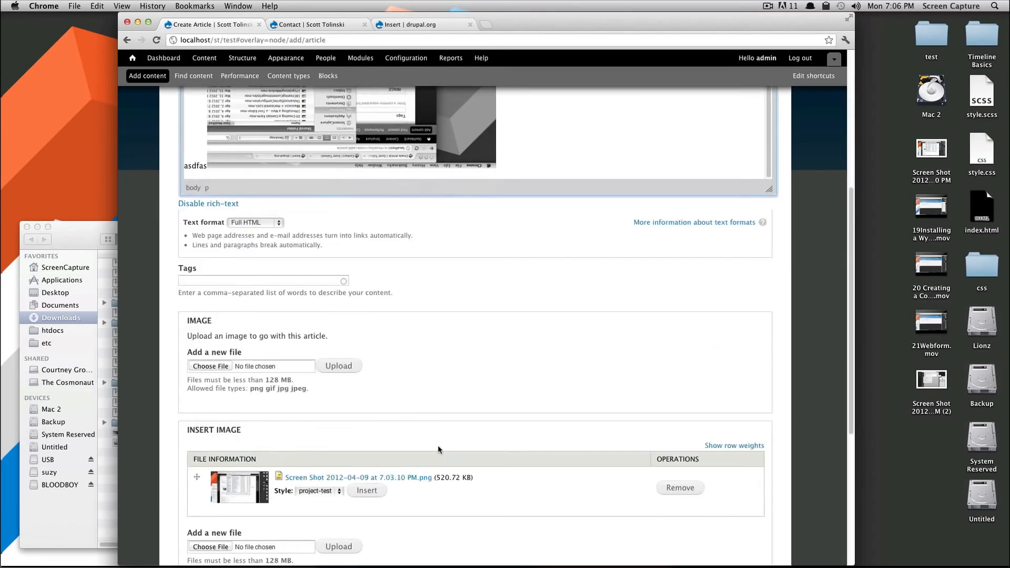
pyautogui.click(197, 514)
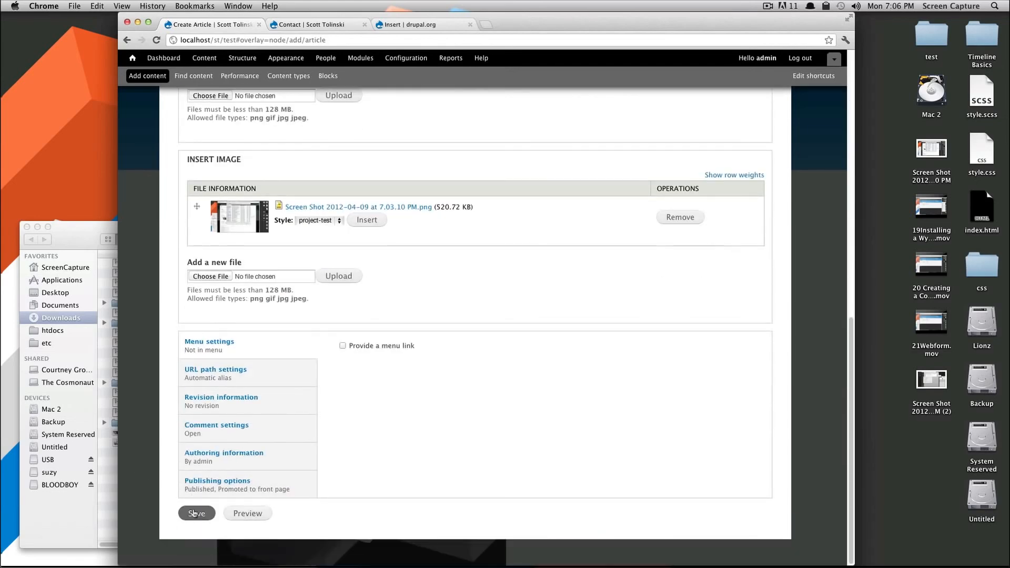
pyautogui.scroll(-9, 730, 372)
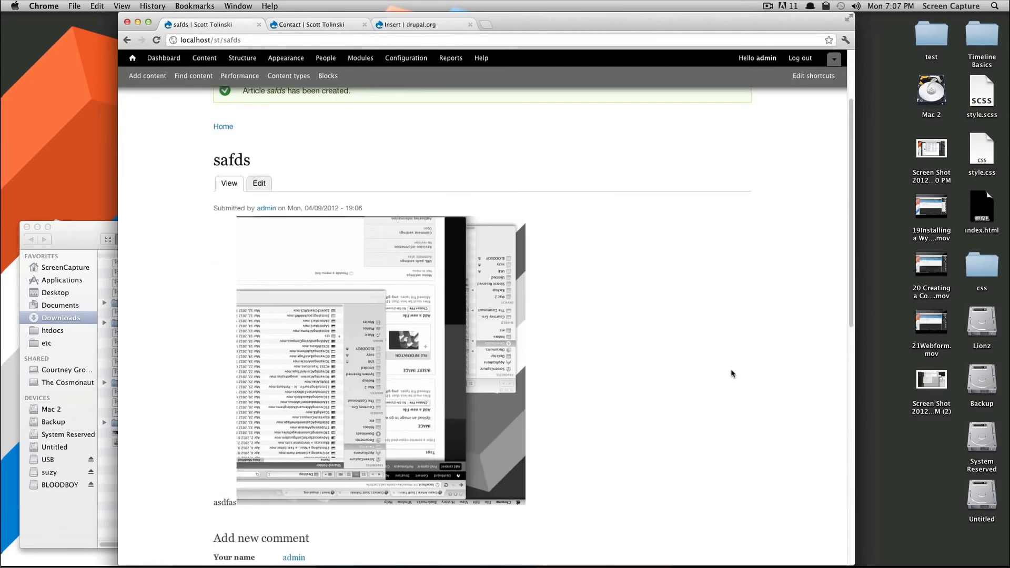
pyautogui.scroll(5, 731, 373)
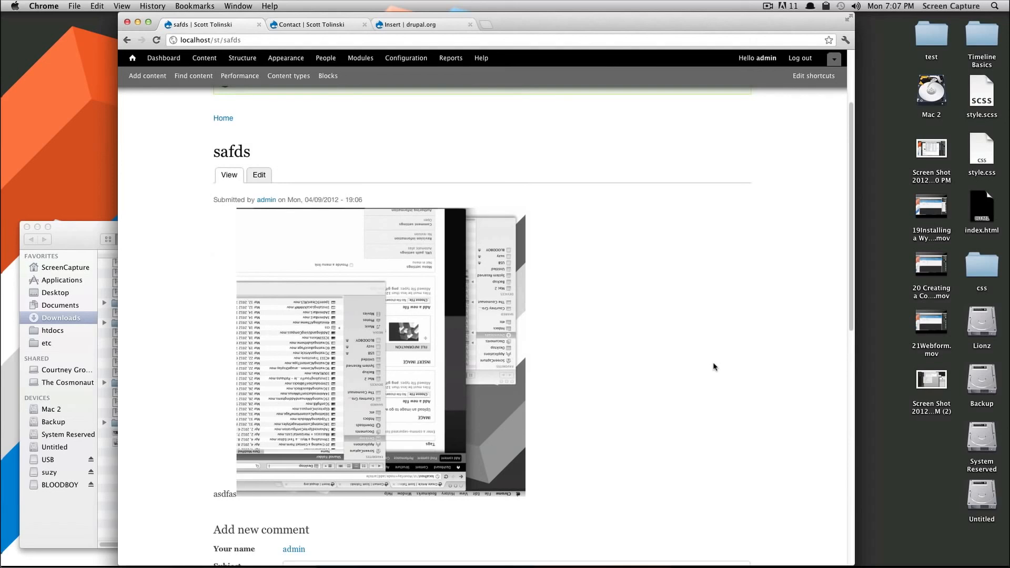